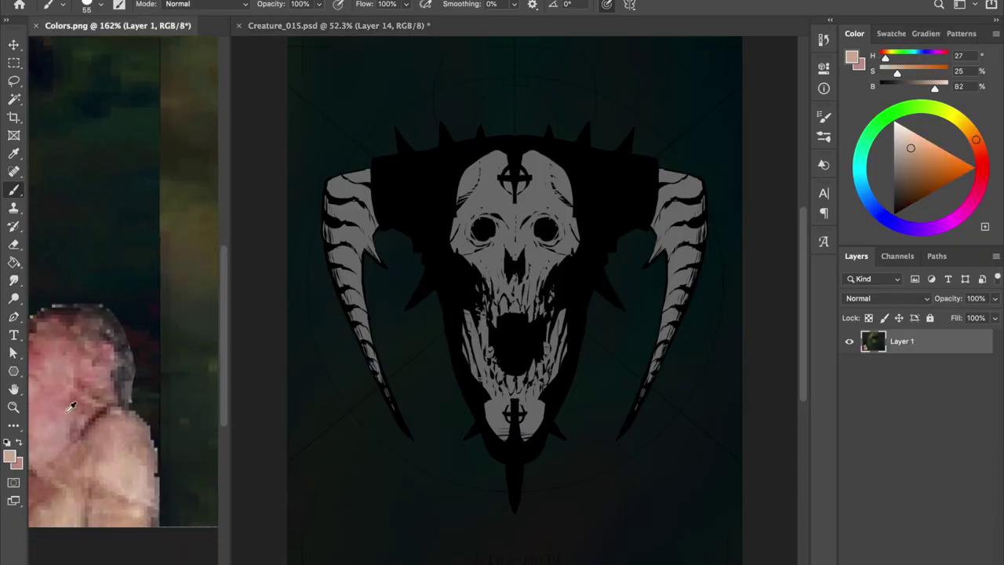
Paint grungy pink texture over the skull on Layer 10 using a sampled reference tone
alt+click(94, 411)
key(ctrl+Tab)
key(alt+bracketleft)
key(alt+bracketleft)
key(alt+bracketleft)
right_click(470, 186)
click(755, 516)
key(Return)
mouse_move(475, 169)
mouse_down()
mouse_move(549, 275)
mouse_move(506, 369)
mouse_up()
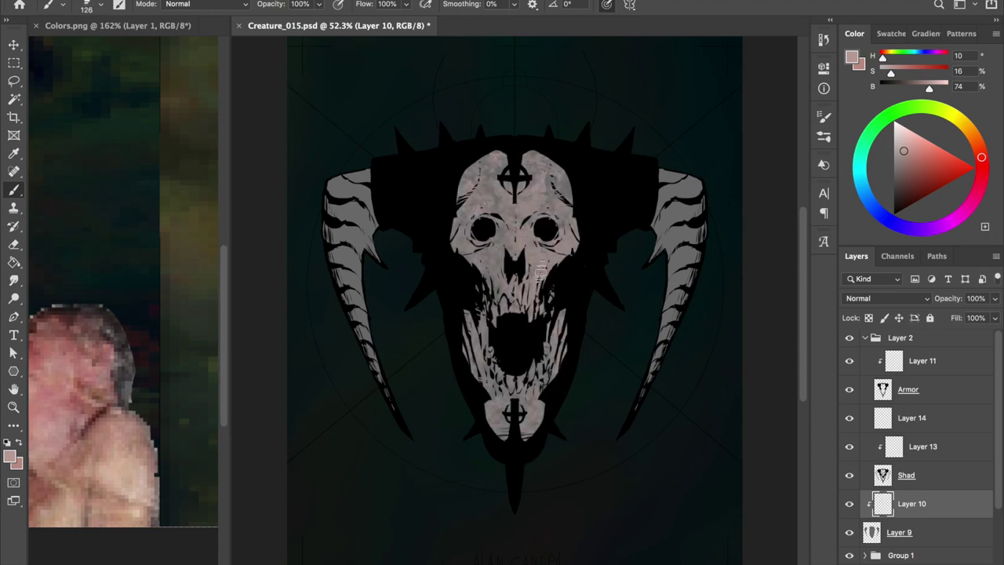
Paint both horns with a grungy pale yellowish-grey texture
alt+click(353, 205)
drag(349, 188, 365, 329)
drag(695, 188, 659, 369)
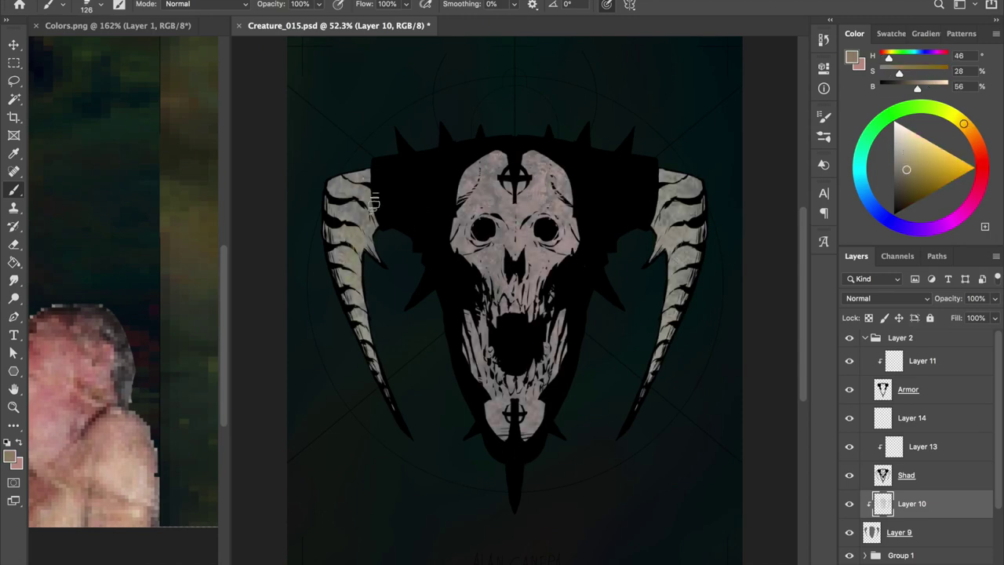
Paint brownish-grey grungy texture over the armour, lightening the top spikes and upper sides
key(ctrl+z)
key(ctrl+z)
key(alt+bracketright)
key(alt+bracketright)
key(alt+bracketright)
key(ctrl+Tab)
scroll(123, 314, up, 5)
alt+click(124, 166)
key(ctrl+Tab)
mouse_move(391, 261)
mouse_down()
mouse_move(467, 133)
mouse_move(655, 267)
mouse_move(439, 369)
mouse_move(562, 422)
mouse_up()
drag(376, 228, 471, 141)
mouse_move(376, 203)
mouse_down()
mouse_move(594, 180)
mouse_move(503, 416)
mouse_move(385, 157)
mouse_move(601, 124)
mouse_up()
key(alt+bracketleft)
key(alt+bracketleft)
key(alt+bracketleft)
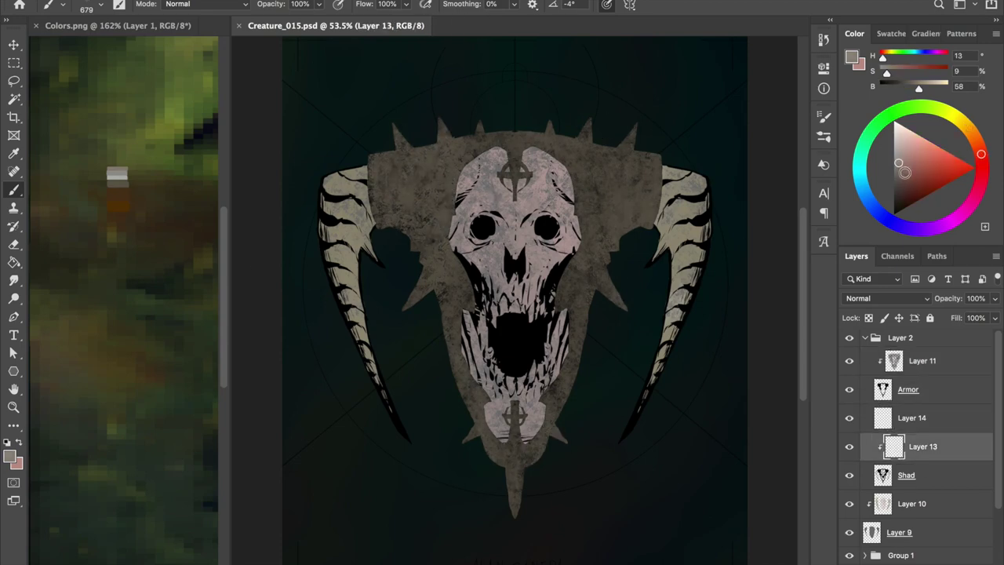
Tint the skull's eyes, mouth, teeth and both horn stripes reddish brown
drag(479, 227, 549, 329)
drag(471, 329, 557, 377)
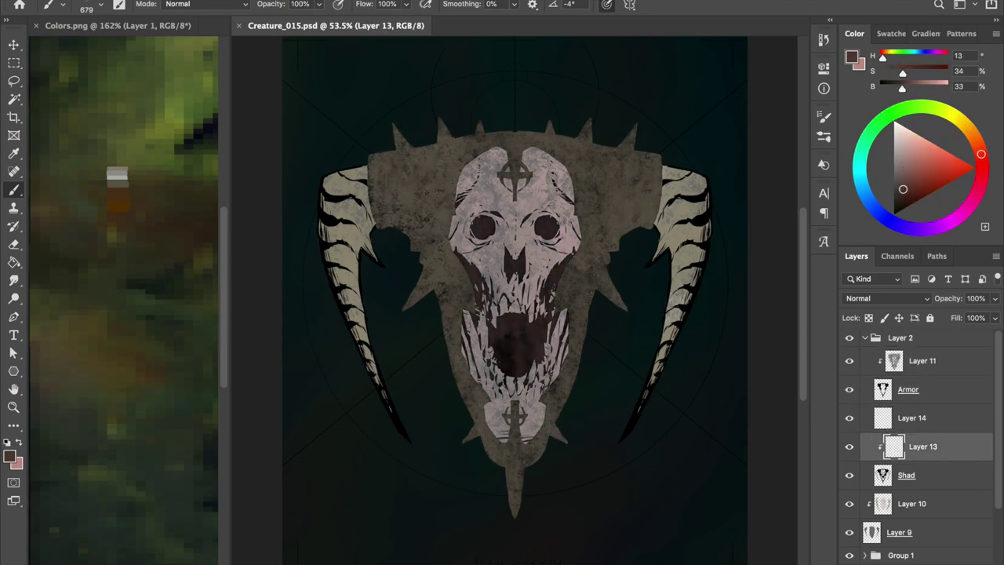
drag(361, 181, 394, 426)
drag(686, 188, 624, 459)
Darken the horns' outer edges with dark green sampled from the background
alt+click(623, 459)
drag(323, 188, 396, 427)
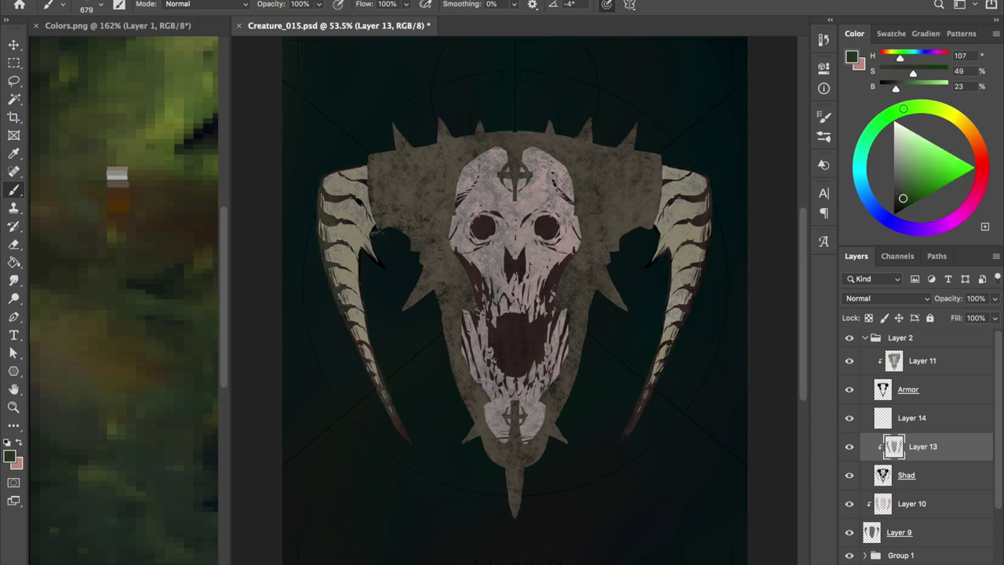
drag(325, 189, 403, 430)
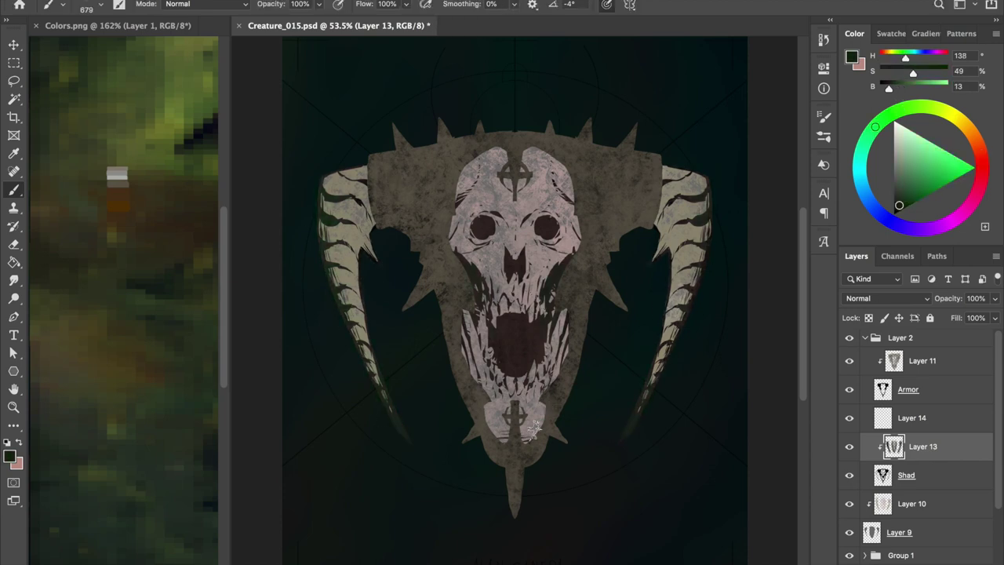
ctrl+click(397, 188)
right_click(428, 145)
double_click(597, 475)
alt+click(304, 105)
Shade the armour band, both cheeks and both sides of the jaw dark, brush sized 74–168
drag(371, 205, 638, 191)
drag(476, 266, 595, 288)
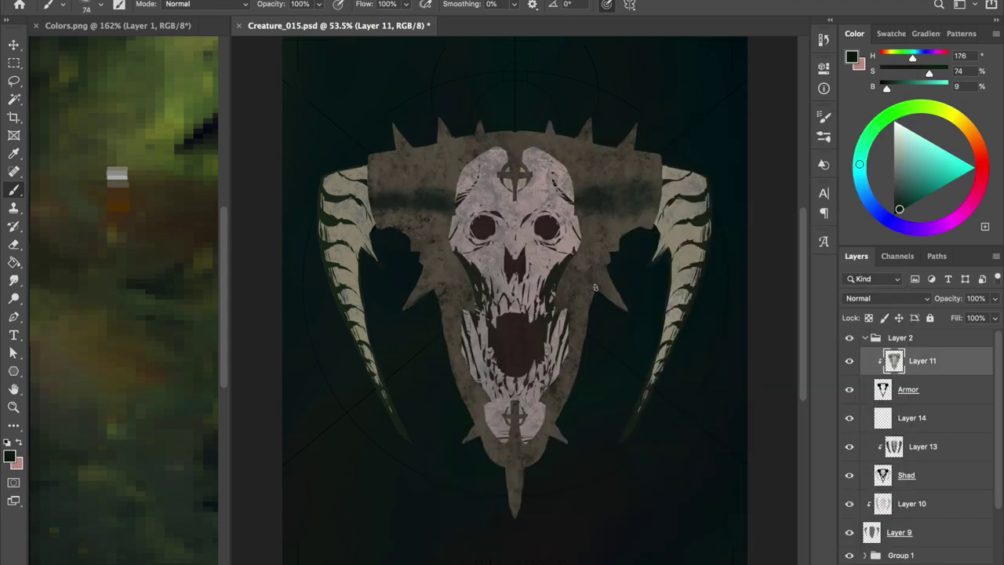
drag(601, 202, 628, 202)
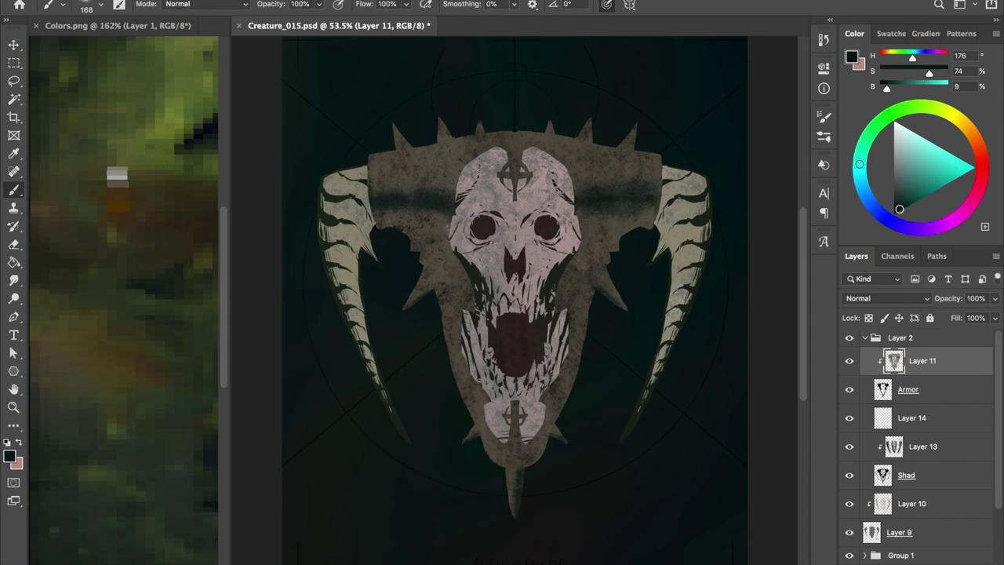
drag(396, 220, 459, 337)
drag(565, 305, 626, 244)
drag(416, 283, 423, 310)
drag(470, 361, 459, 436)
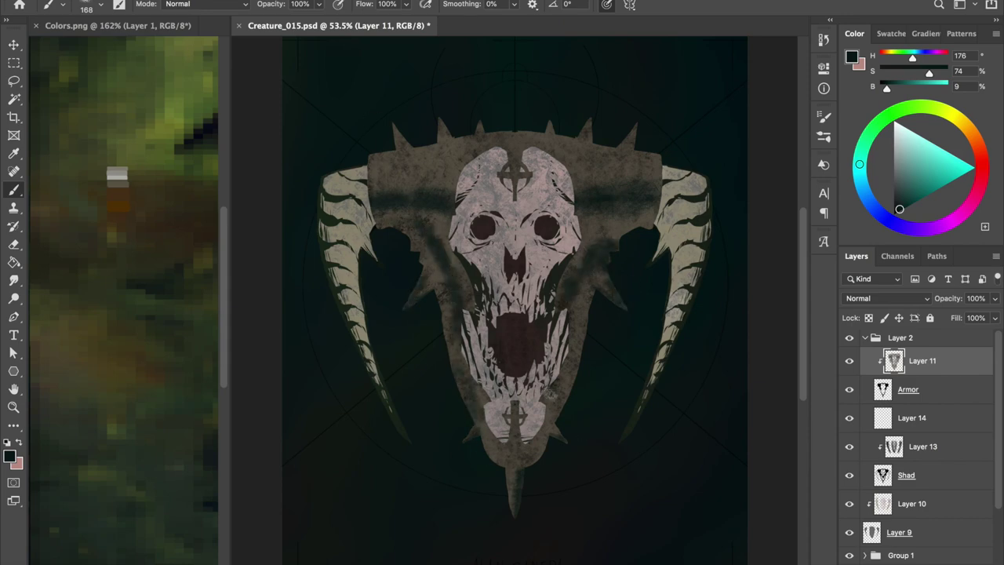
drag(560, 446, 581, 302)
Deepen the band beside the skull and chin with dark brown, and the crown with near-black teal
alt+click(134, 203)
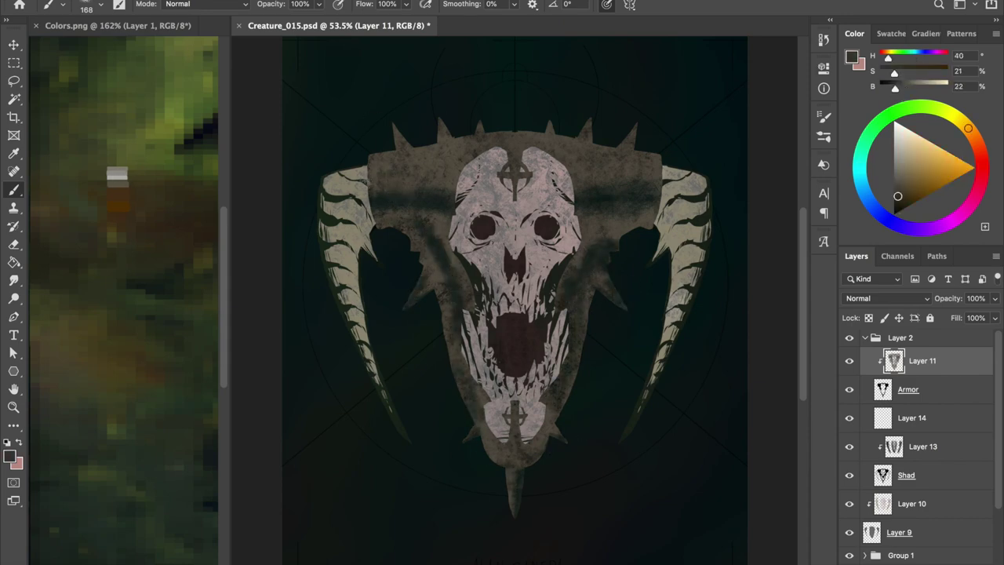
mouse_move(634, 133)
mouse_down()
mouse_move(587, 172)
mouse_move(659, 220)
mouse_up()
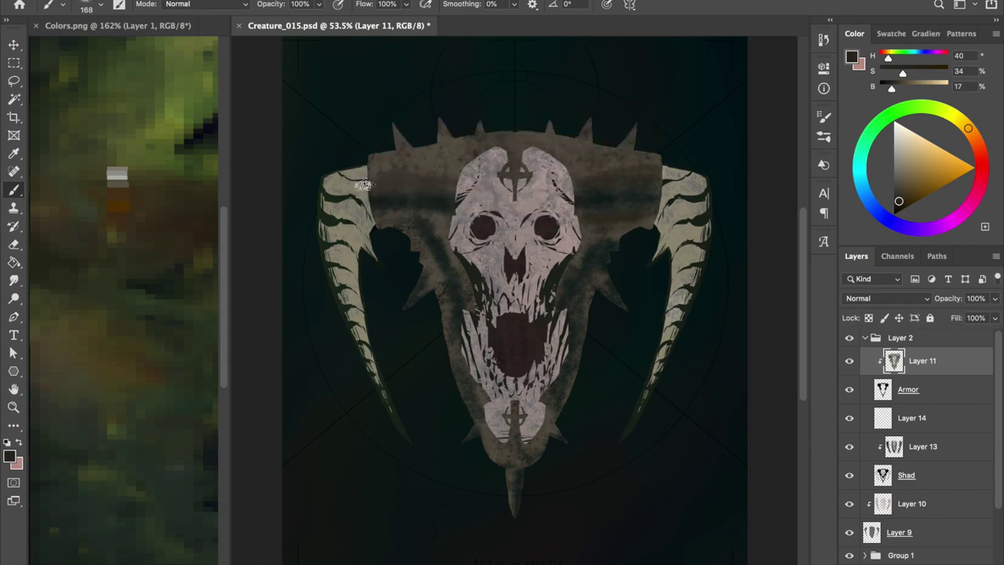
drag(475, 392, 451, 282)
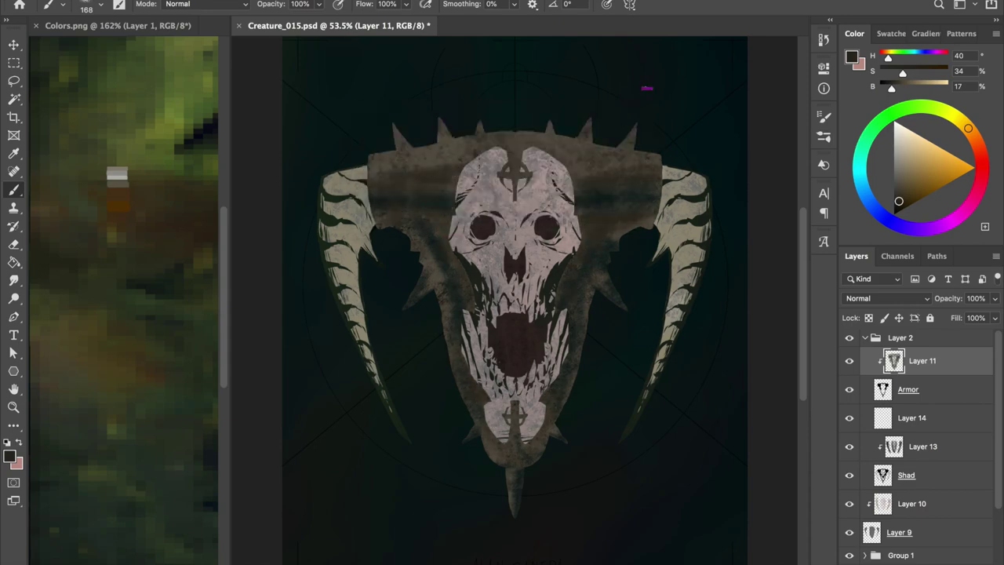
alt+click(682, 72)
mouse_move(426, 139)
mouse_down()
mouse_move(487, 133)
mouse_move(675, 161)
mouse_move(550, 140)
mouse_up()
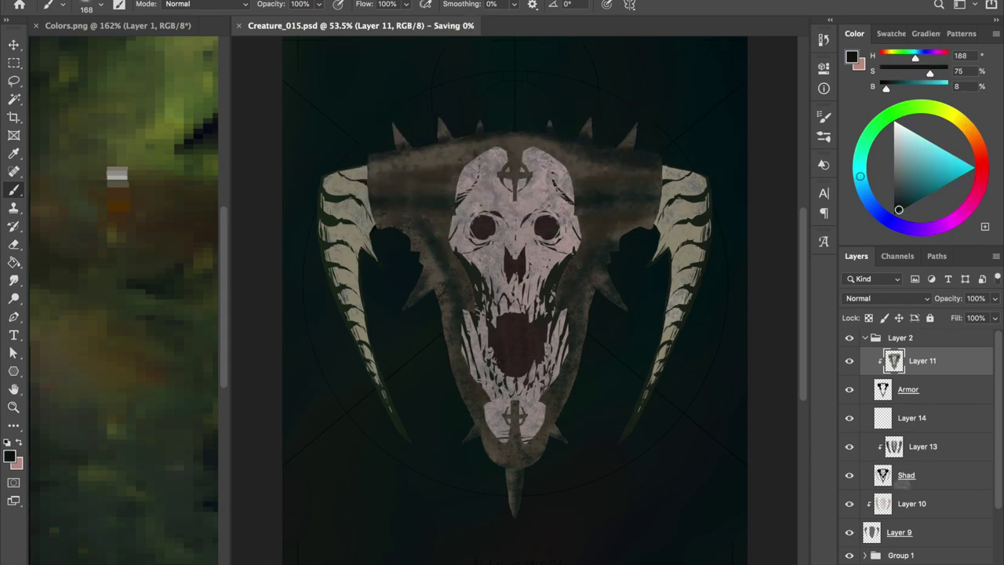
double_click(914, 417)
Rename Layer 14 to 'Shad Armor'
text(R)
key(Return)
text(Armor)
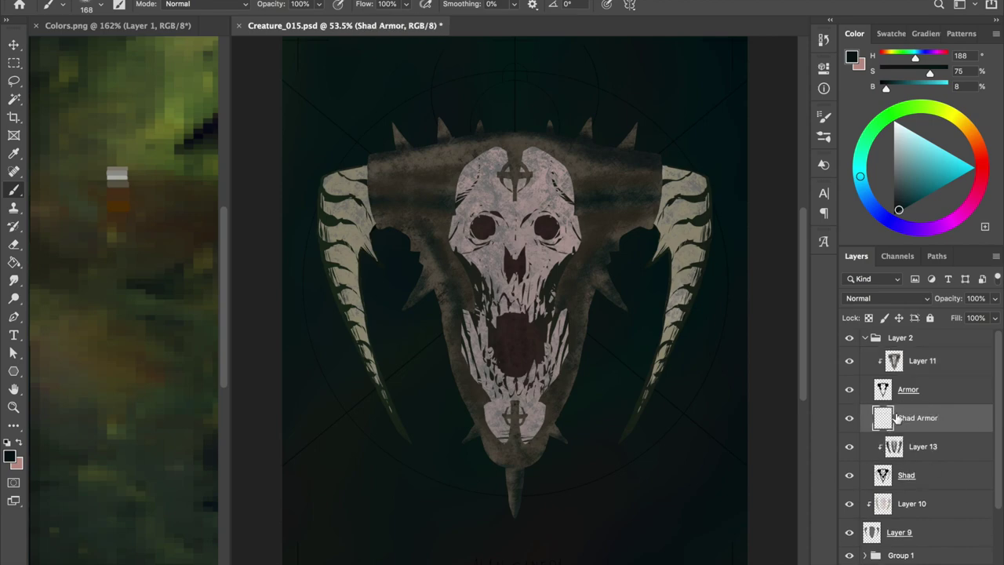
key(Return)
Sample a very dark blue, try Hue/Saturation on Layer 11, then sample a dark armour colour
right_click(515, 114)
key(Escape)
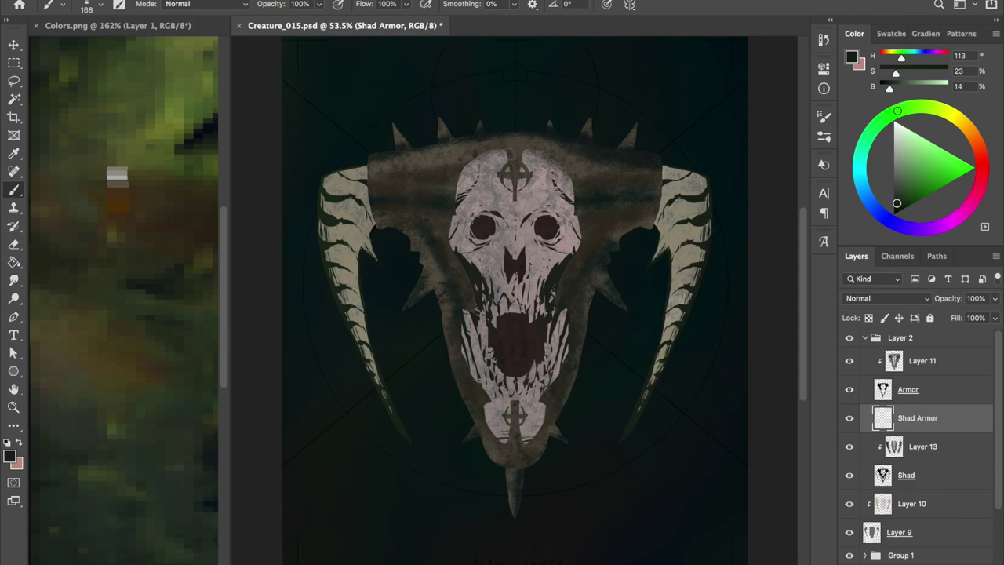
alt+click(720, 62)
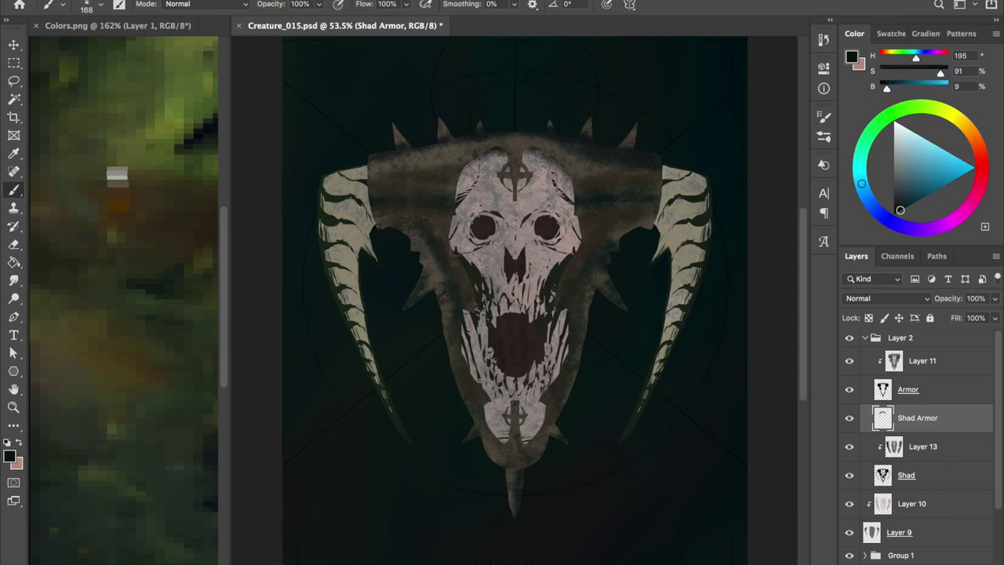
click(894, 360)
key(ctrl+u)
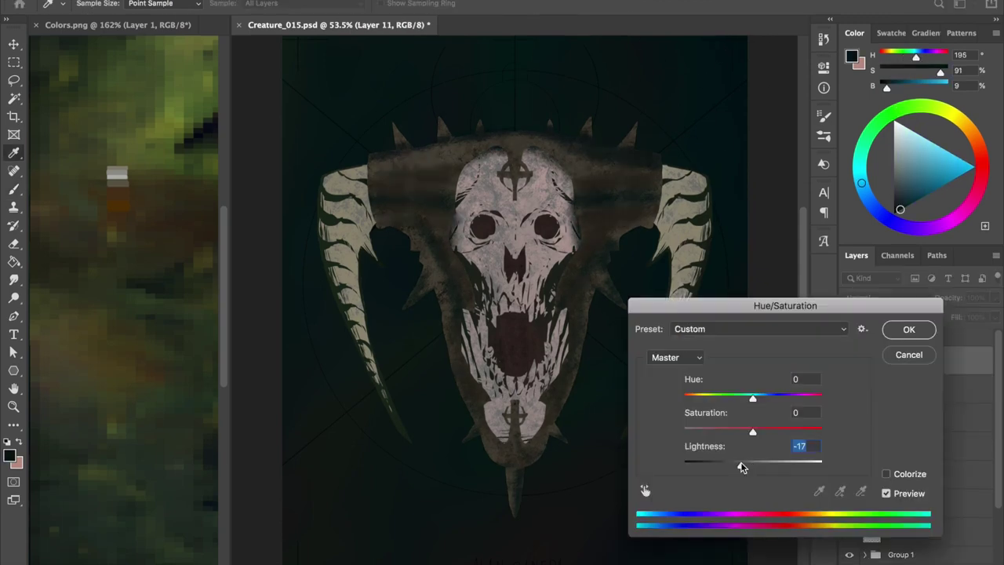
key(Escape)
ctrl+click(574, 166)
alt+click(574, 165)
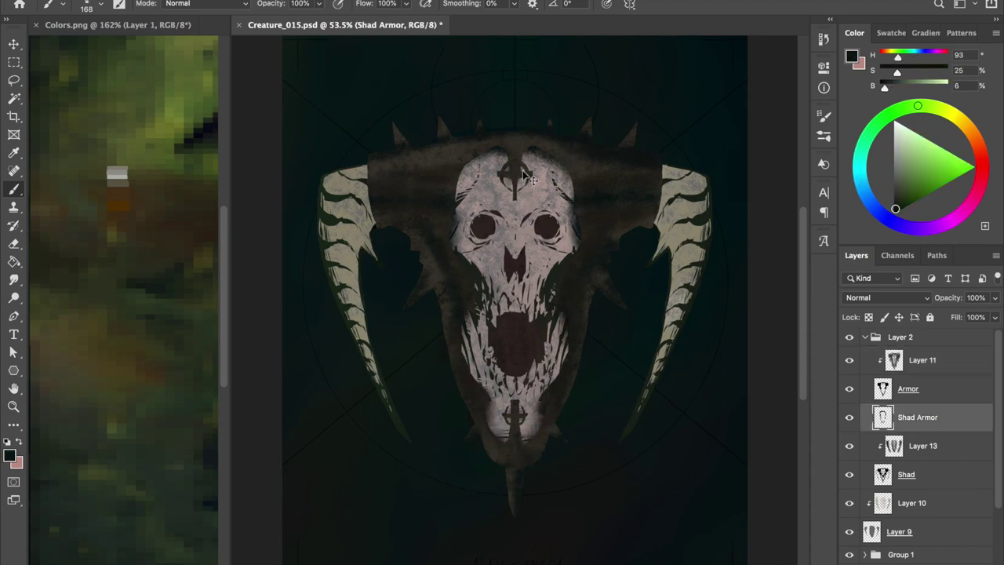
On Layer 11, paint light grey highlights across the left and right armour band
ctrl+click(513, 38)
right_click(484, 101)
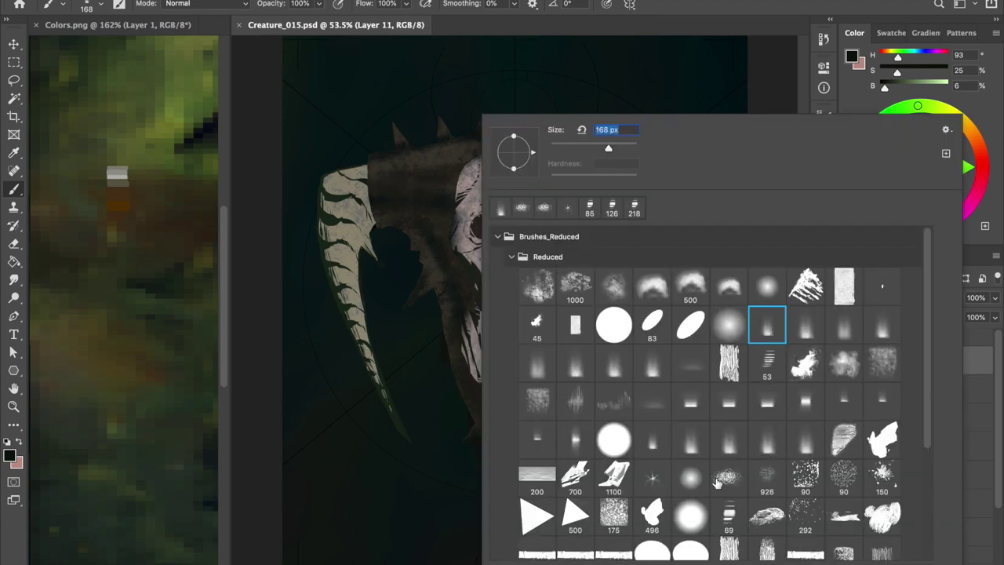
alt+click(484, 100)
right_click(385, 175)
key(Return)
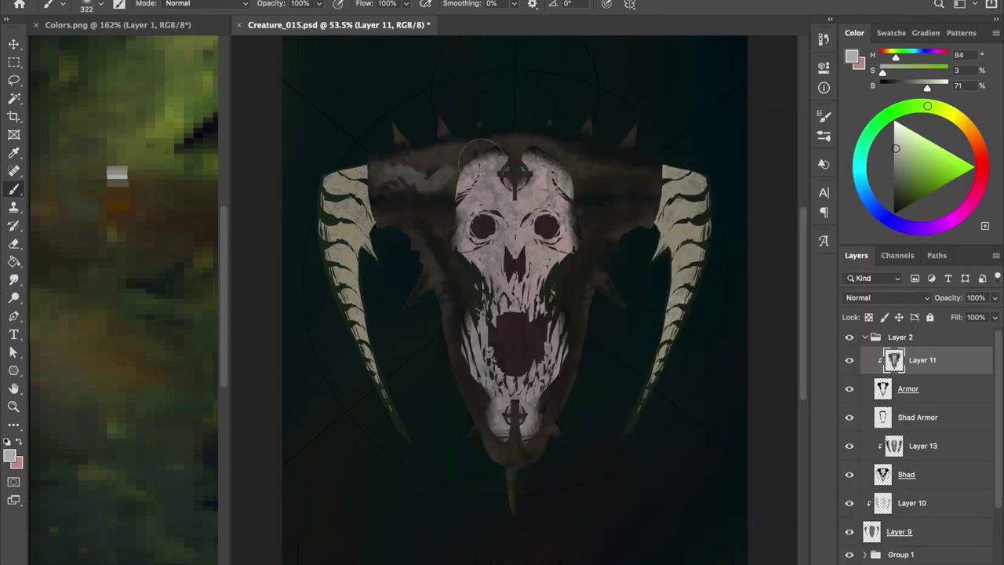
drag(626, 168, 683, 179)
drag(384, 168, 448, 174)
drag(573, 182, 639, 176)
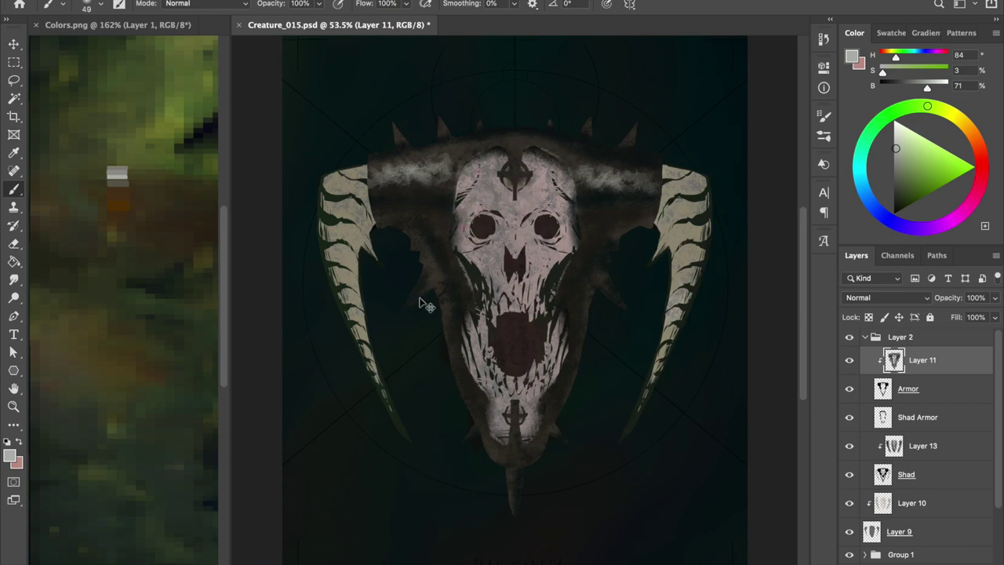
Add scratched highlights on both armour band sides with a larger scratchy brush, save, and zoom in
right_click(502, 63)
alt+click(411, 174)
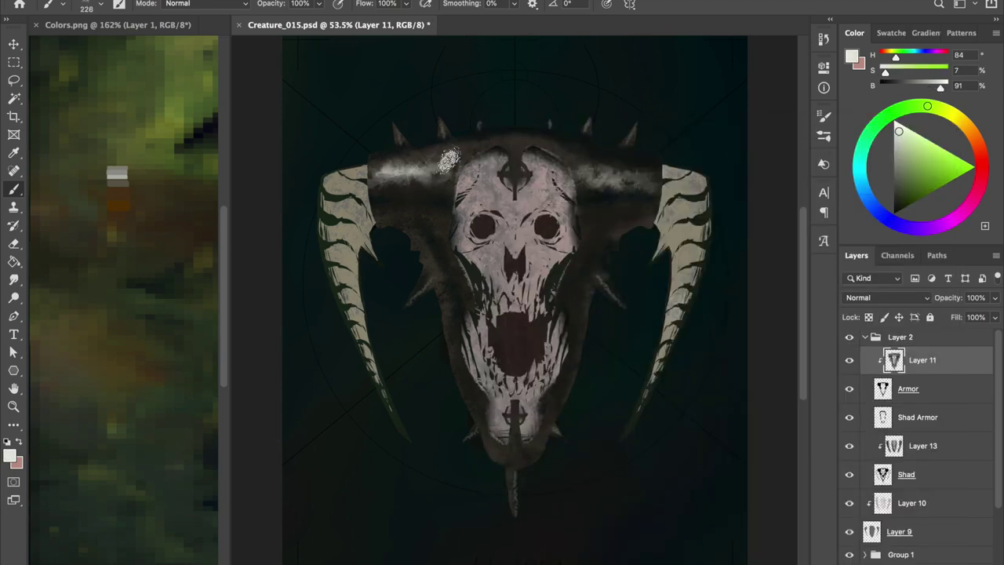
drag(392, 176, 666, 168)
drag(573, 181, 659, 169)
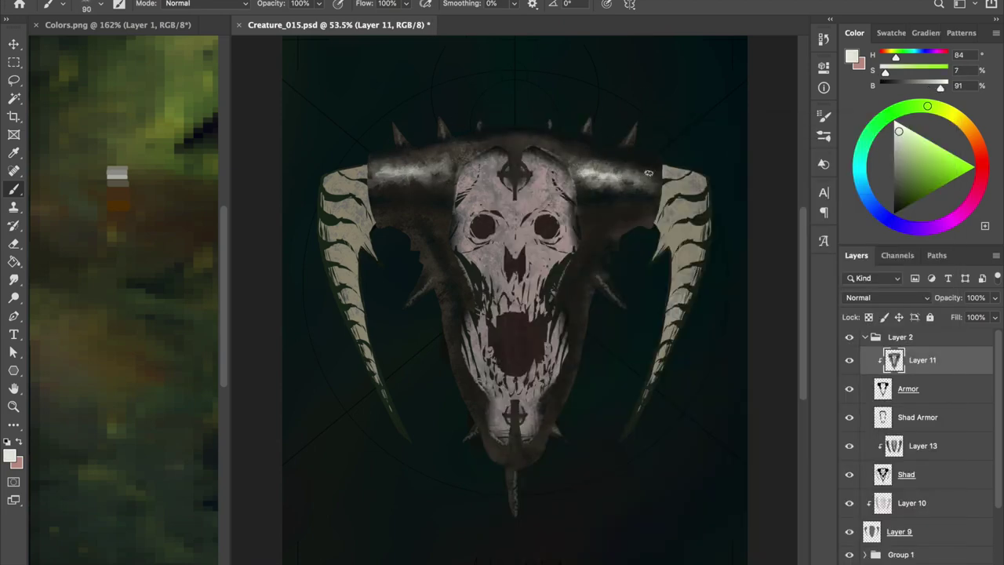
key(ctrl+s)
mouse_move(542, 141)
mouse_down()
mouse_move(602, 138)
mouse_move(517, 165)
mouse_move(525, 157)
mouse_up()
scroll(518, 165, up, 1)
key(ctrl+s)
scroll(514, 122, up, 5)
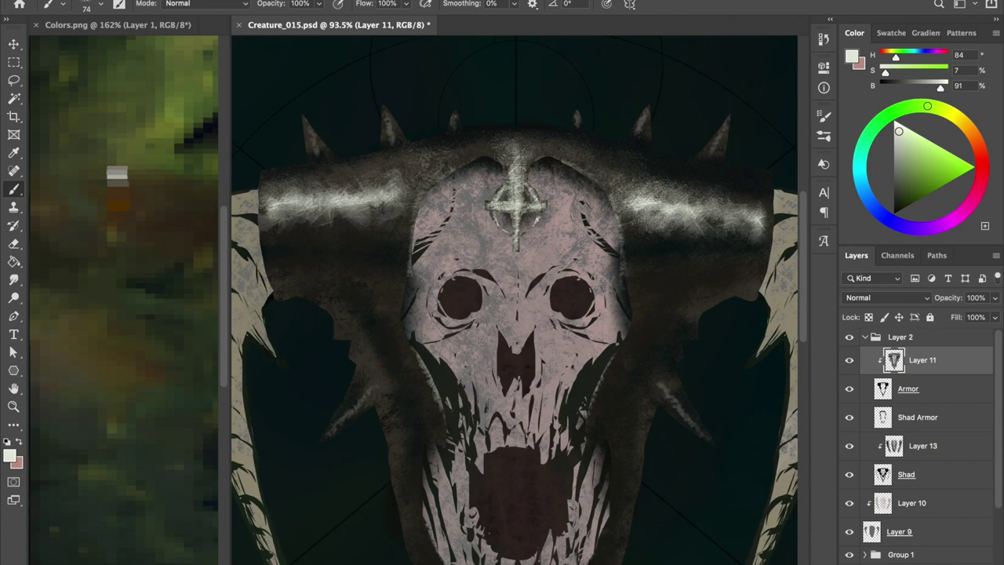
Darken the cross on the skull top with dark brown, then add a light grey stroke there
alt+click(502, 134)
alt+click(598, 146)
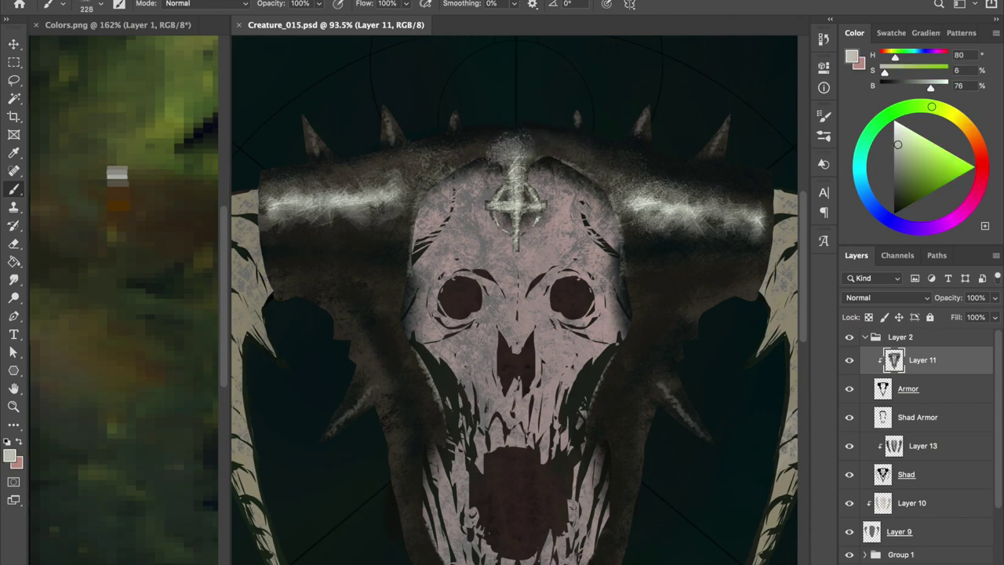
key(ctrl+s)
scroll(549, 85, down, 3)
alt+click(515, 206)
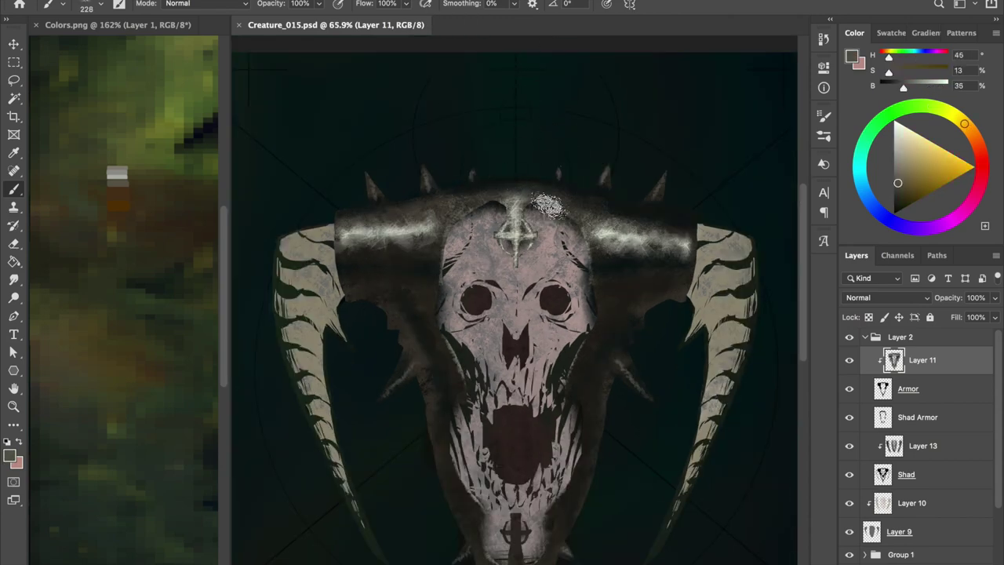
drag(515, 206, 502, 236)
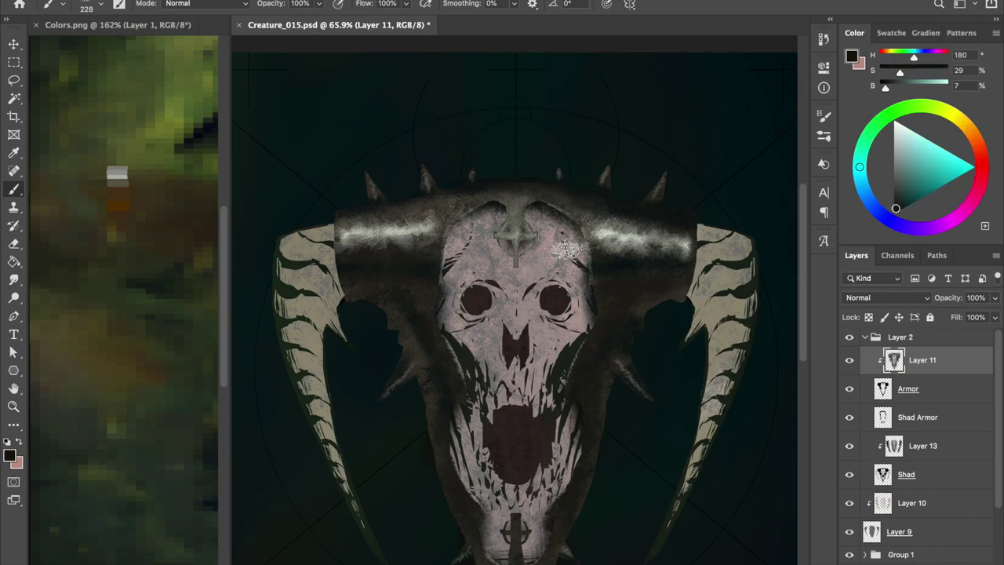
alt+click(516, 236)
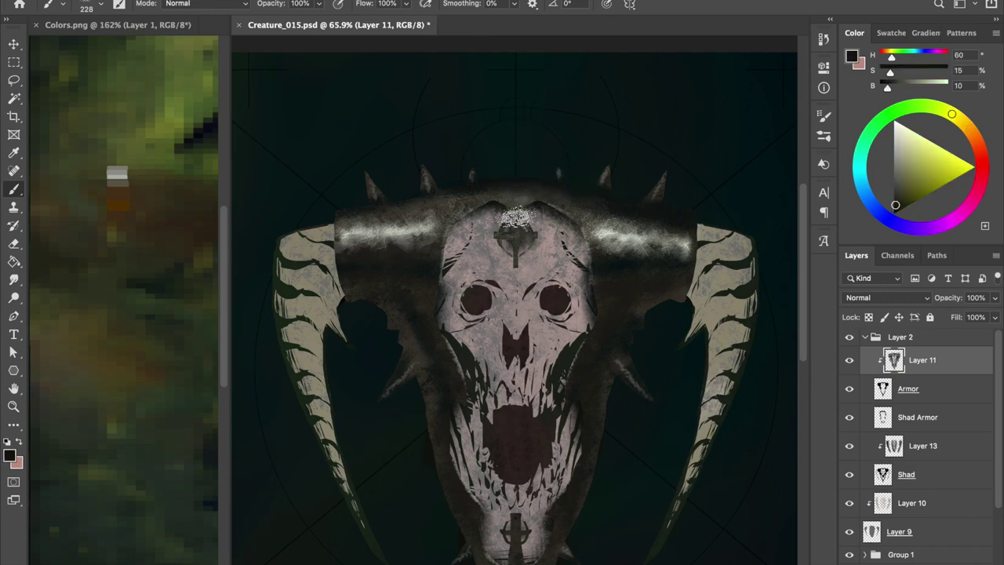
alt+click(514, 214)
drag(515, 213, 553, 215)
drag(494, 203, 549, 201)
Set the brush size to 62, sample dark brown and light grey colours, and save
right_click(543, 210)
key(Escape)
right_click(533, 213)
key(Escape)
scroll(531, 205, up, 3)
drag(531, 204, 506, 200)
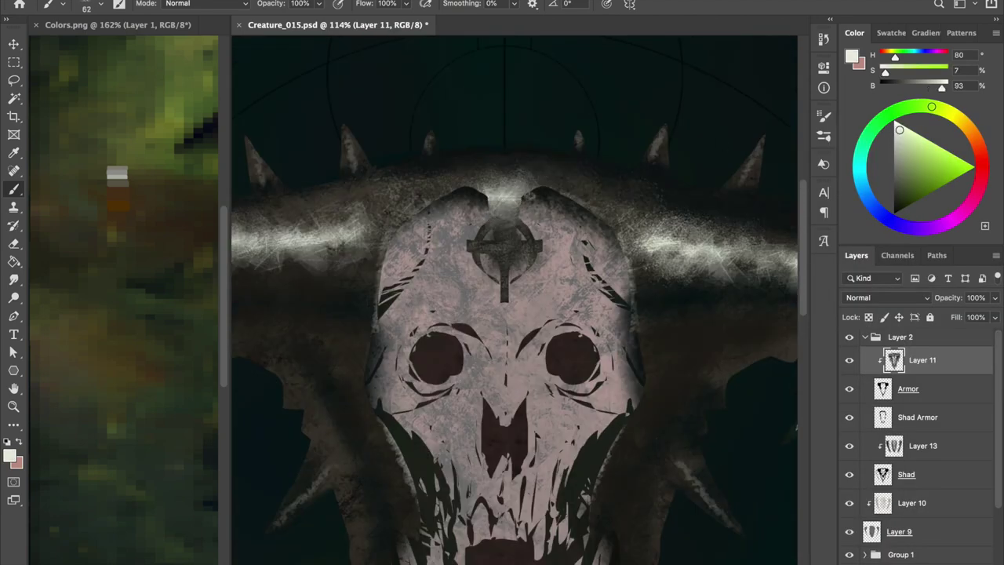
alt+click(484, 199)
key(ctrl+z)
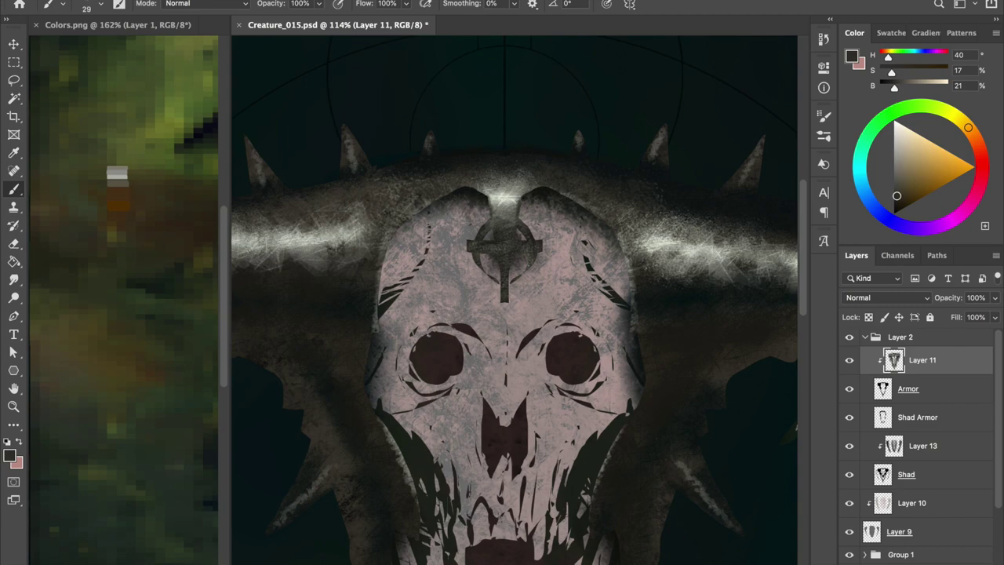
scroll(496, 129, down, 3)
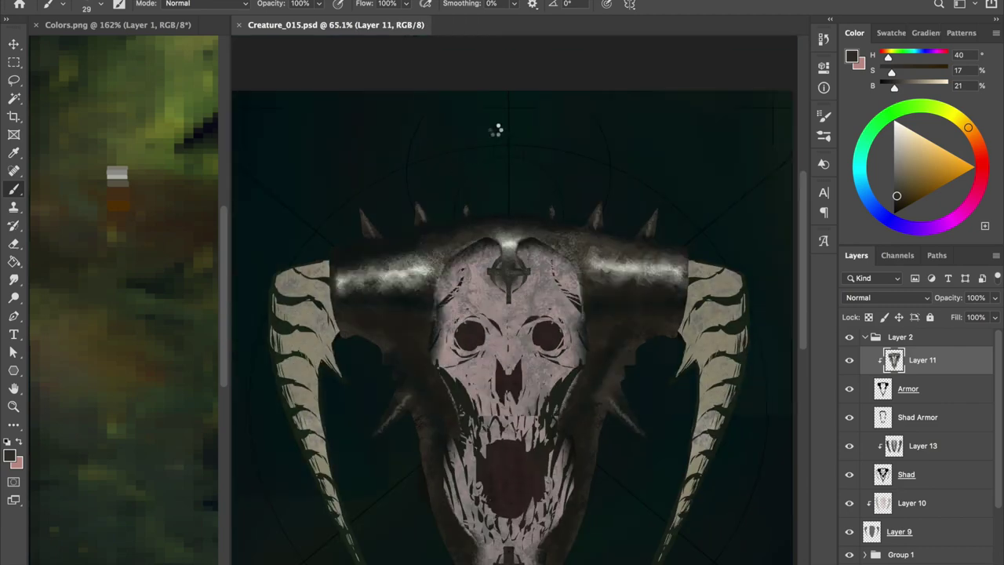
scroll(491, 188, up, 2)
alt+click(491, 188)
key(ctrl+s)
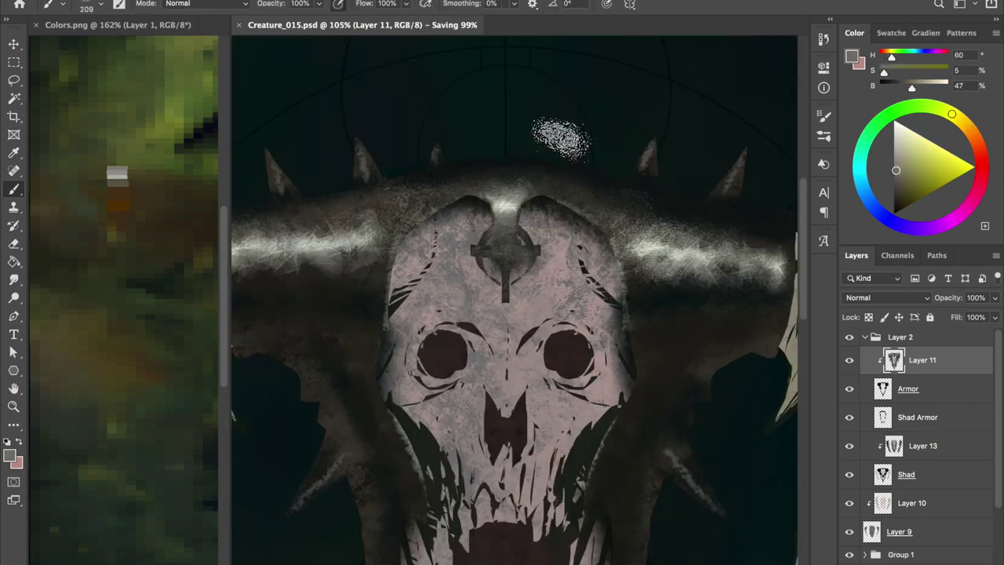
Sample dark greys from the armour and paint over the bright left armour highlight, then save
scroll(490, 188, up, 2)
alt+click(502, 192)
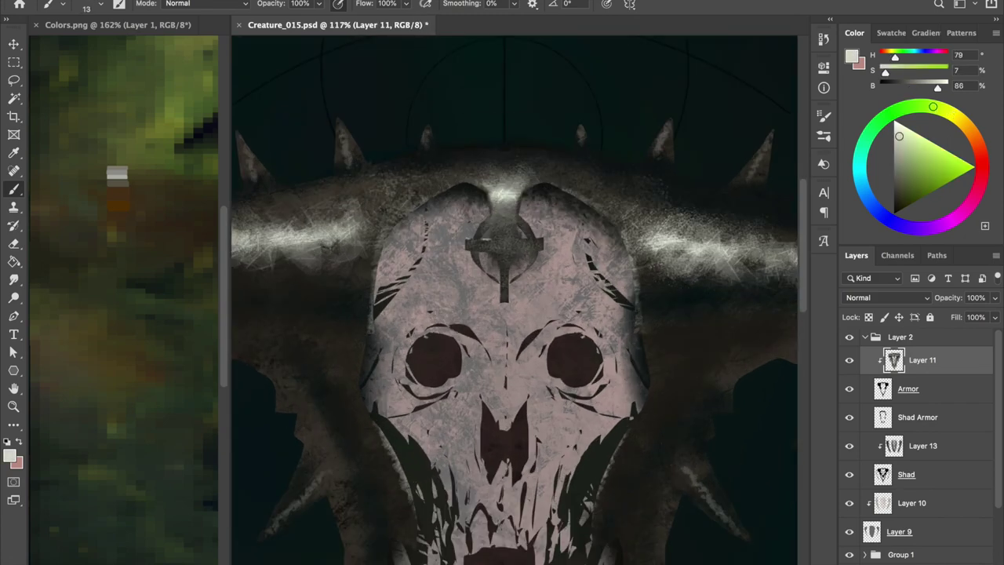
alt+click(541, 239)
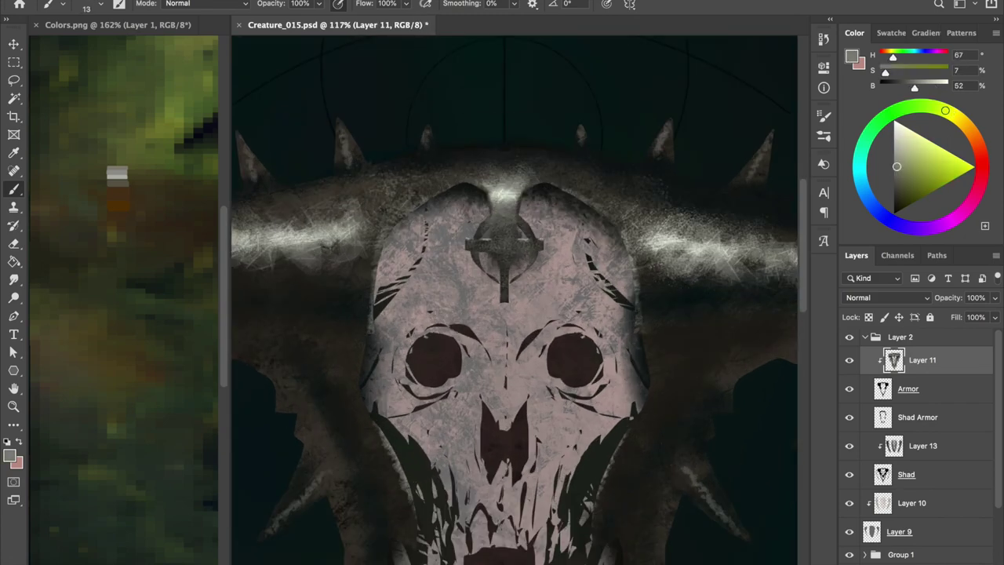
alt+click(495, 233)
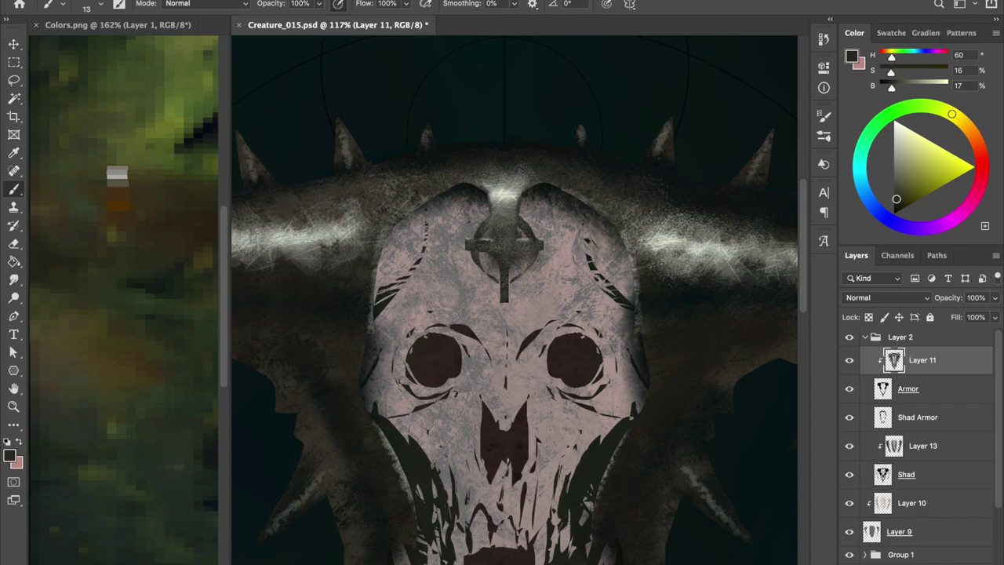
scroll(518, 302, down, 2)
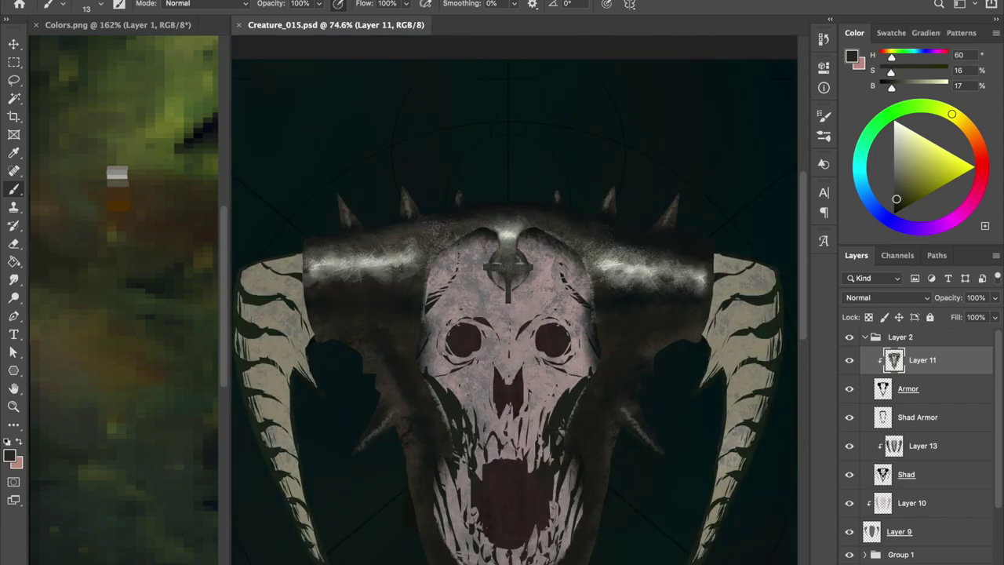
drag(386, 246, 369, 278)
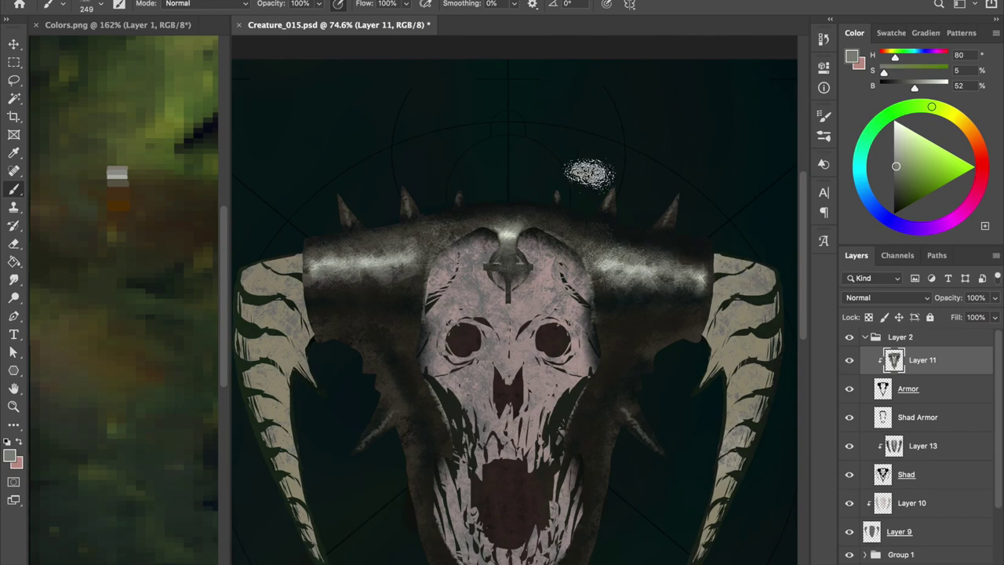
key(ctrl+s)
scroll(555, 203, down, 2)
scroll(521, 306, up, 1)
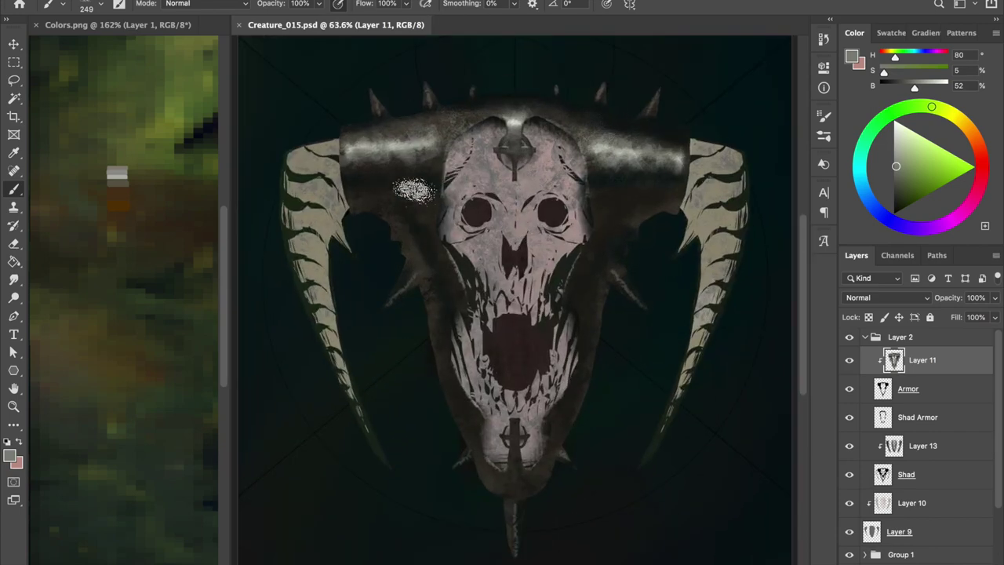
Brighten the highlight along the left armour band with a size-64 brush and save
drag(434, 189, 463, 197)
key(ctrl+z)
mouse_move(560, 426)
mouse_down()
mouse_move(482, 235)
mouse_move(507, 233)
mouse_up()
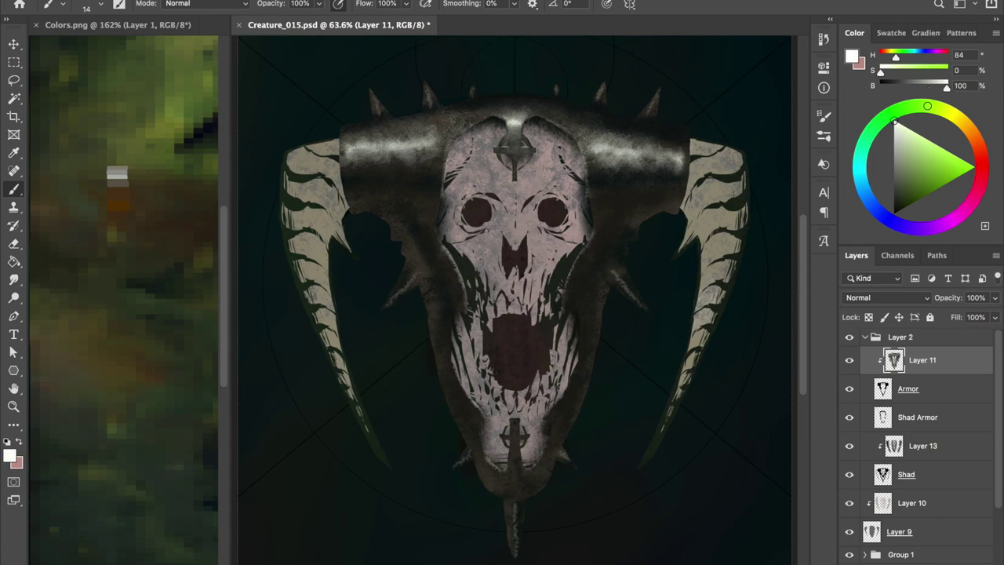
drag(403, 139, 397, 149)
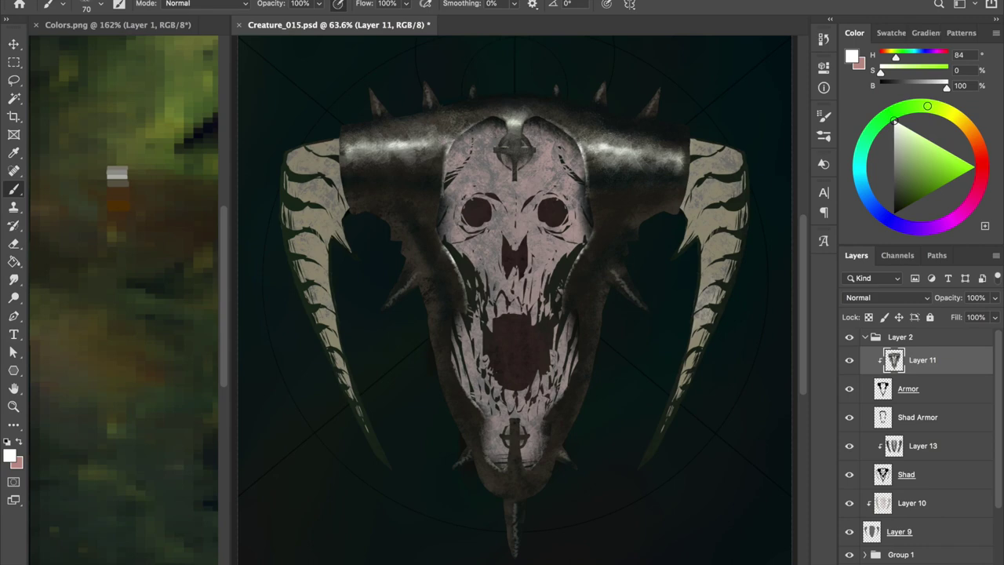
alt+click(573, 138)
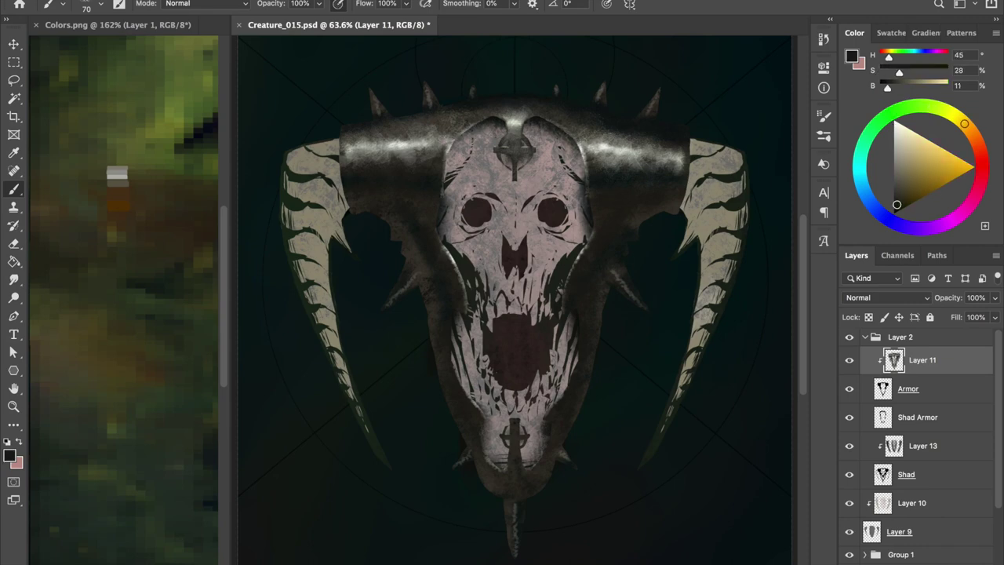
alt+click(401, 146)
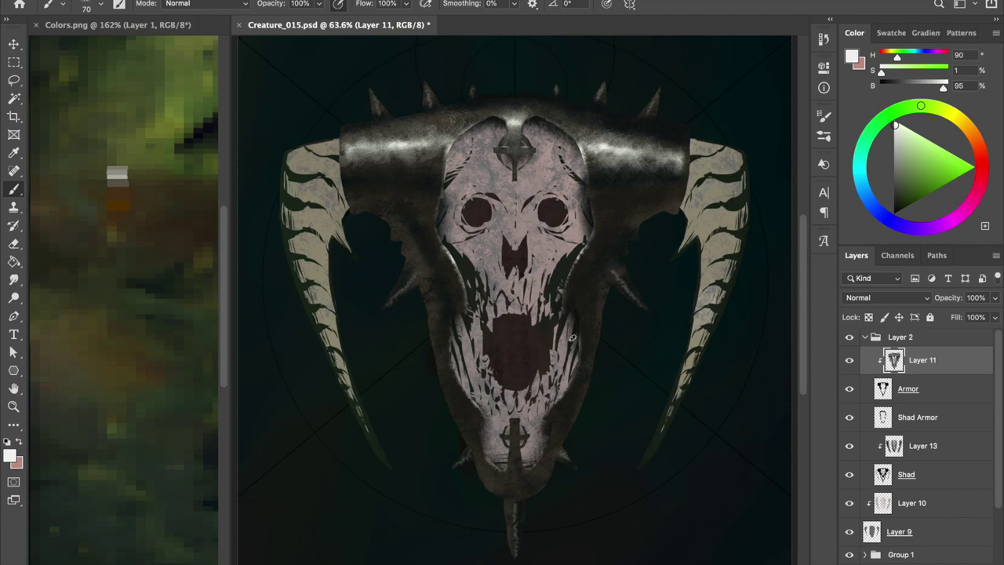
key(ctrl+s)
Compare Layer 13 on and off, then darken the inside of the mouth with dark teal
click(910, 446)
click(851, 449)
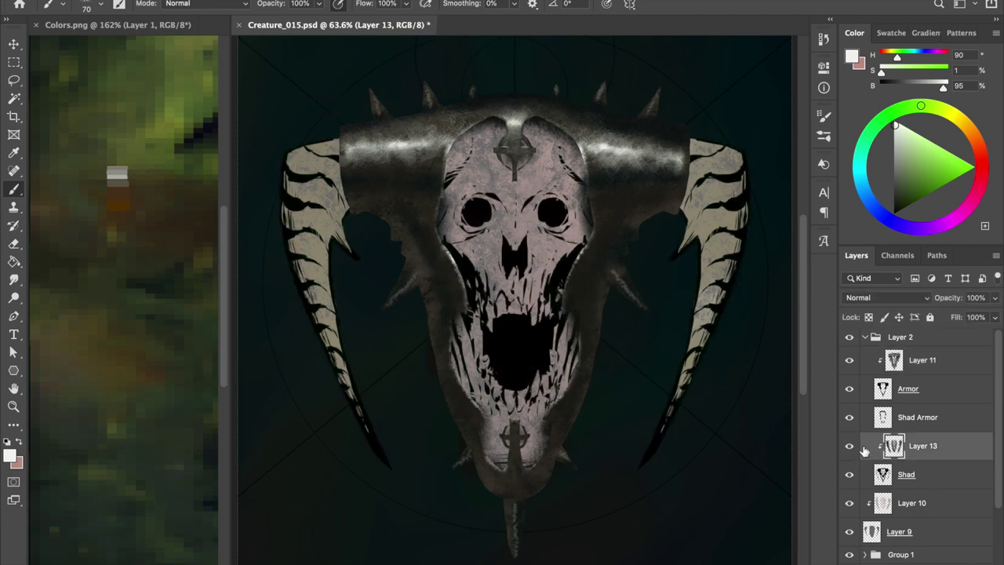
click(849, 446)
alt+click(724, 76)
right_click(476, 220)
click(751, 476)
key(Return)
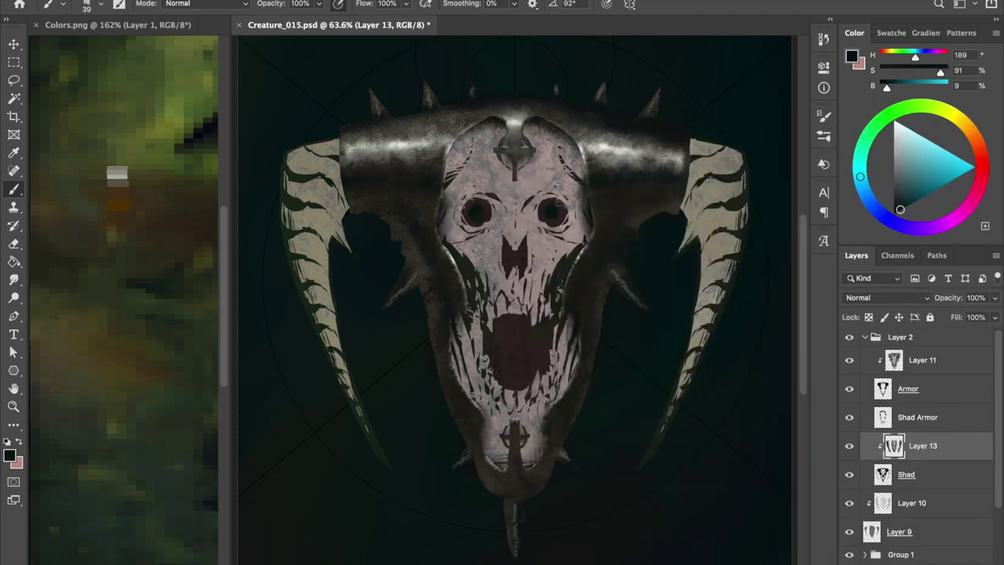
drag(515, 330, 532, 336)
alt+click(502, 340)
Desaturate Layer 13 to Saturation -64, save, and add a new empty layer
key(ctrl+s)
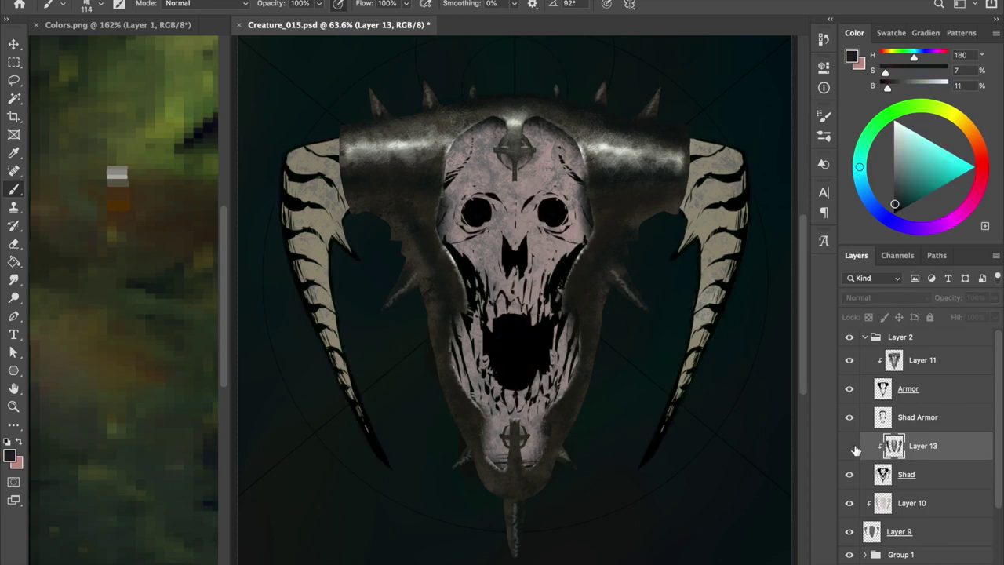
key(ctrl+u)
drag(753, 428, 709, 431)
key(Return)
alt+click(538, 329)
drag(549, 208, 565, 208)
key(ctrl+s)
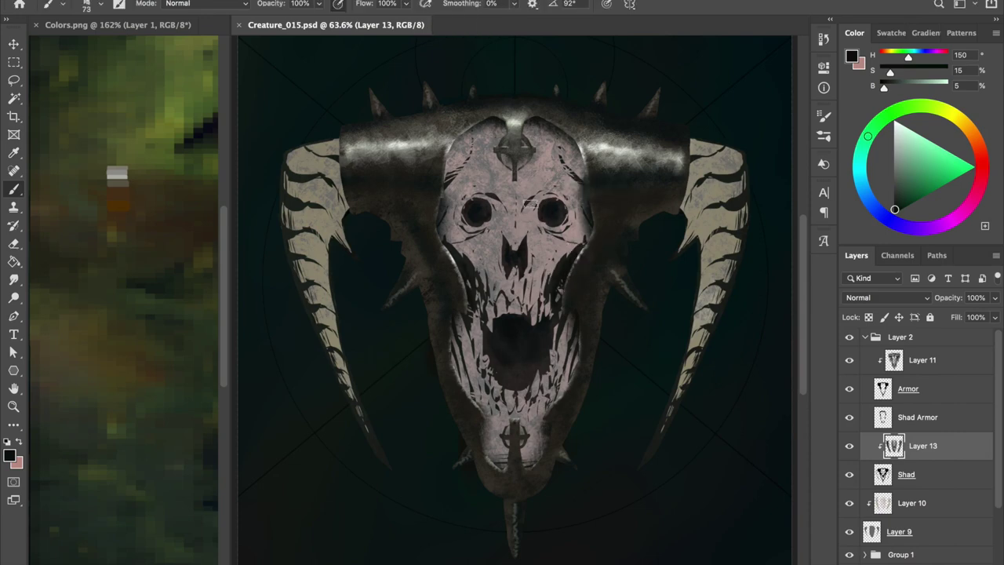
key(ctrl+shift+alt+n)
double_click(914, 446)
Name the layer 'Shad Text', compare the armor plates and Shad layer visibility, and save
text(Shad Text)
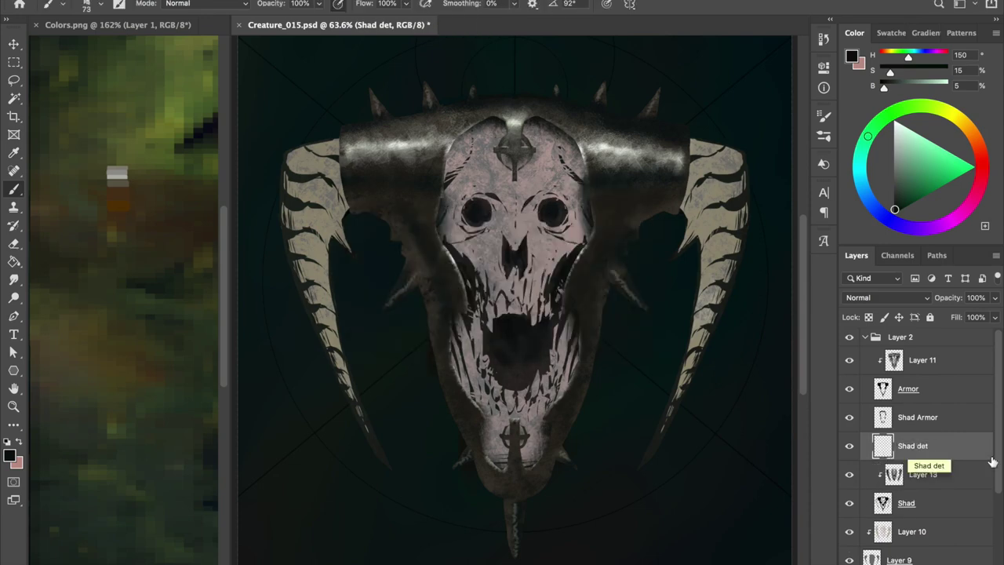
key(Return)
key(period)
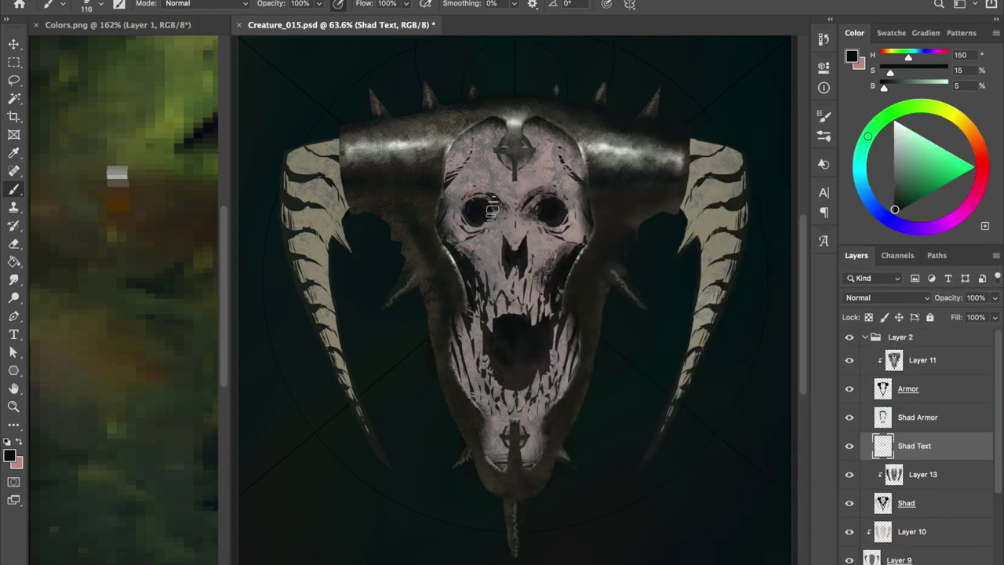
click(850, 360)
click(850, 360)
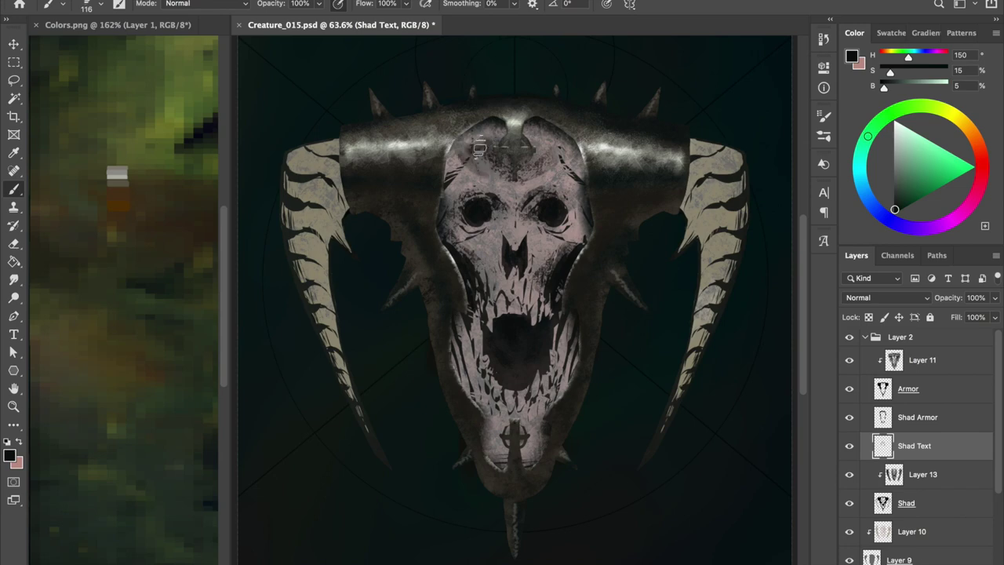
click(850, 503)
click(850, 503)
click(850, 502)
key(ctrl+z)
key(ctrl+s)
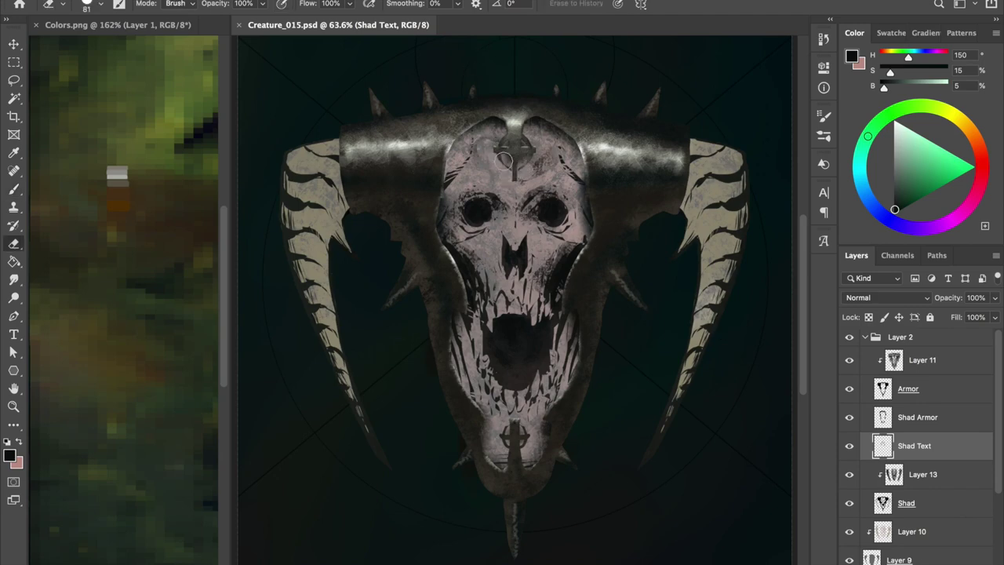
Paint dark shading around the nose, left cheek and right jaw, cleaning the forehead cross
drag(512, 205, 565, 215)
drag(486, 269, 538, 263)
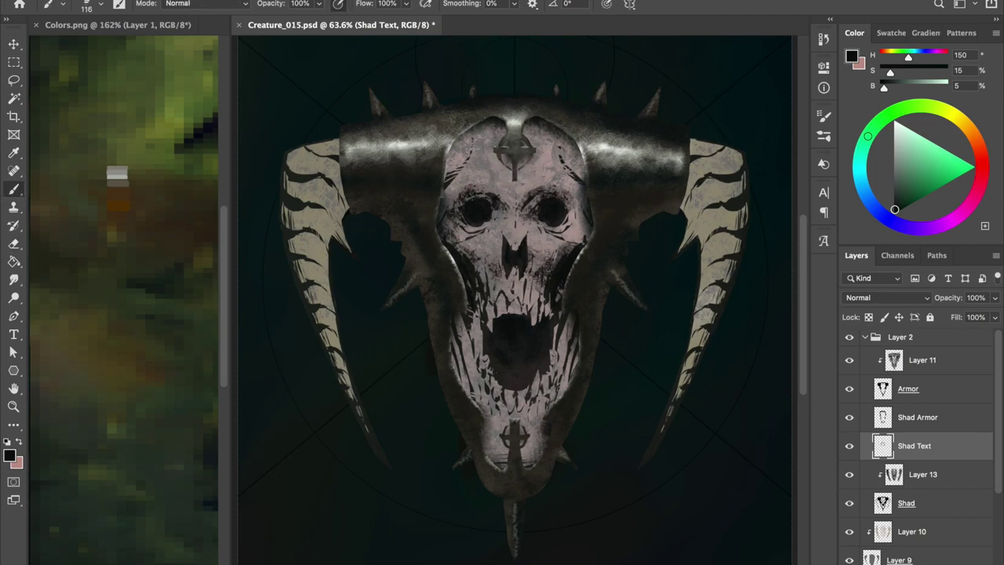
drag(463, 291, 474, 349)
drag(561, 306, 561, 345)
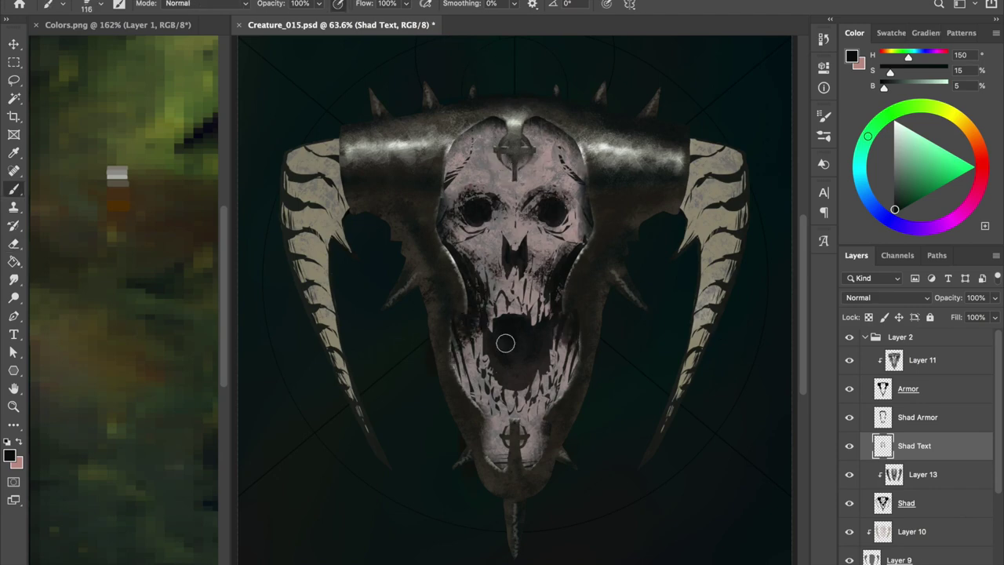
With a size 50 brush, shade the lower jaw, chin and both horns, then save
right_click(506, 341)
key(Escape)
drag(442, 205, 415, 205)
drag(491, 389, 554, 404)
drag(494, 431, 534, 455)
drag(319, 330, 292, 227)
drag(687, 396, 737, 208)
key(ctrl+s)
On another new layer, darken around both eye sockets with a large soft brush
key(ctrl+shift+alt+n)
right_click(526, 113)
double_click(769, 513)
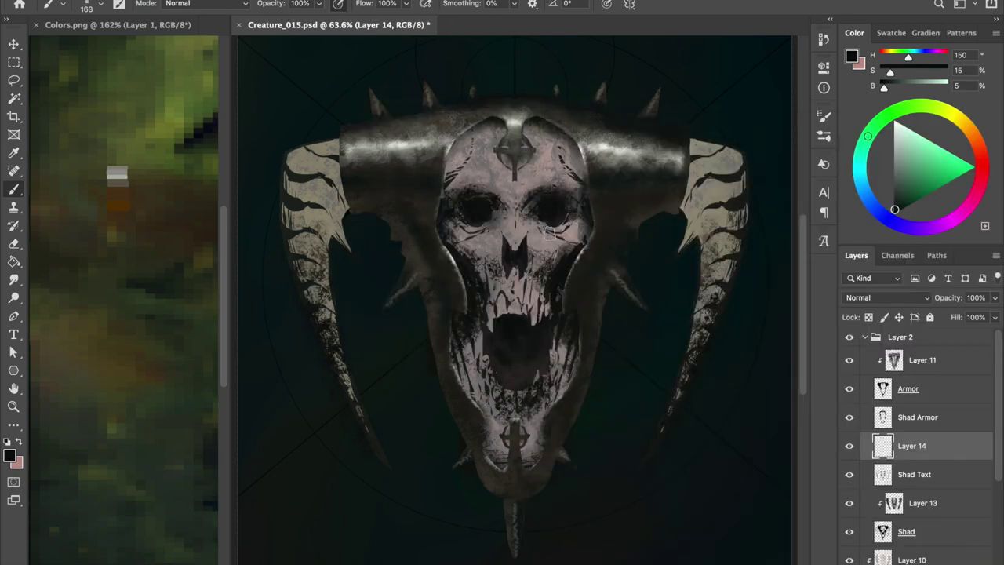
drag(454, 233, 577, 229)
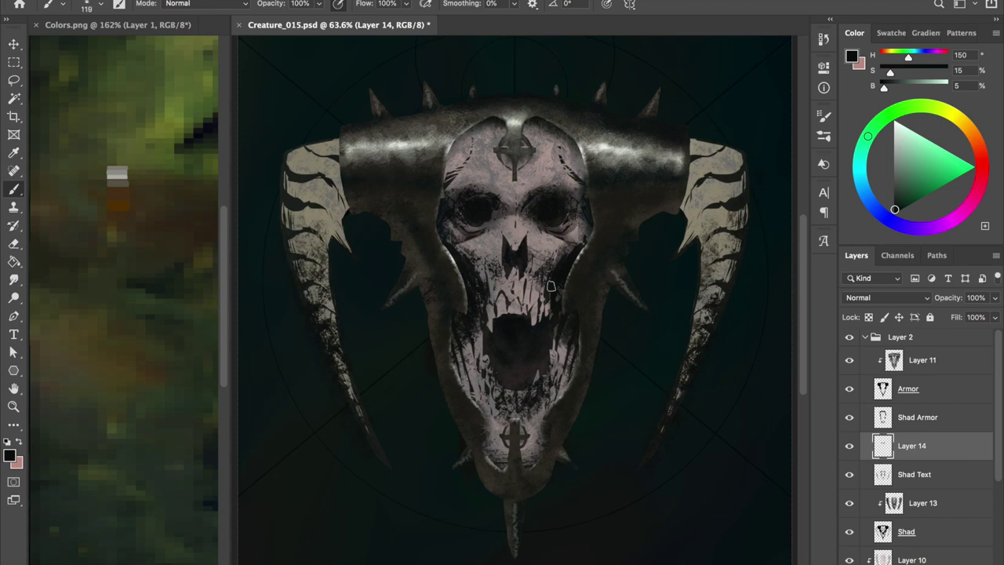
key(bracketleft)
key(bracketleft)
drag(514, 249, 490, 254)
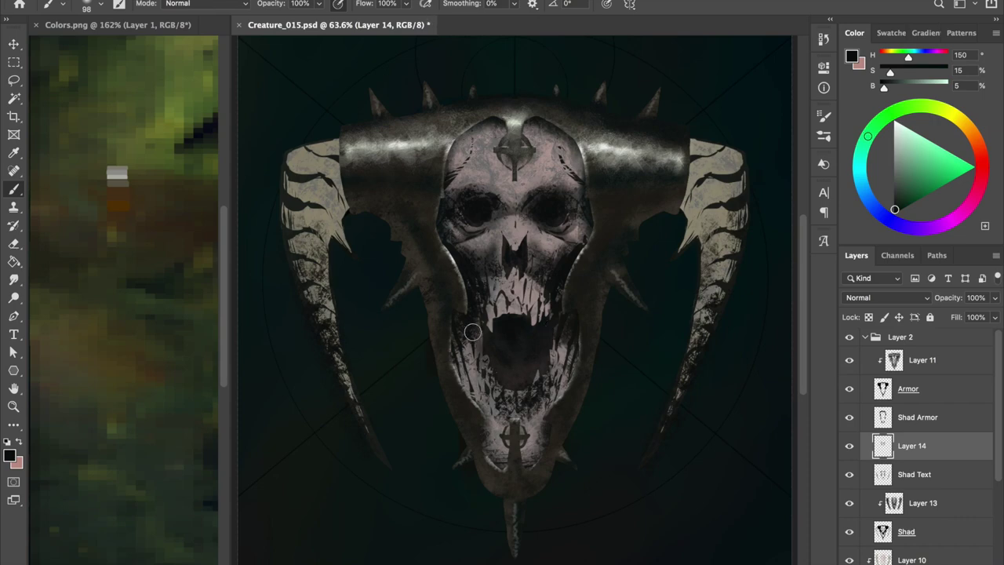
Sample dark mouth, dark teal and pink-grey skull colours, set brush size 69, and save
alt+click(522, 365)
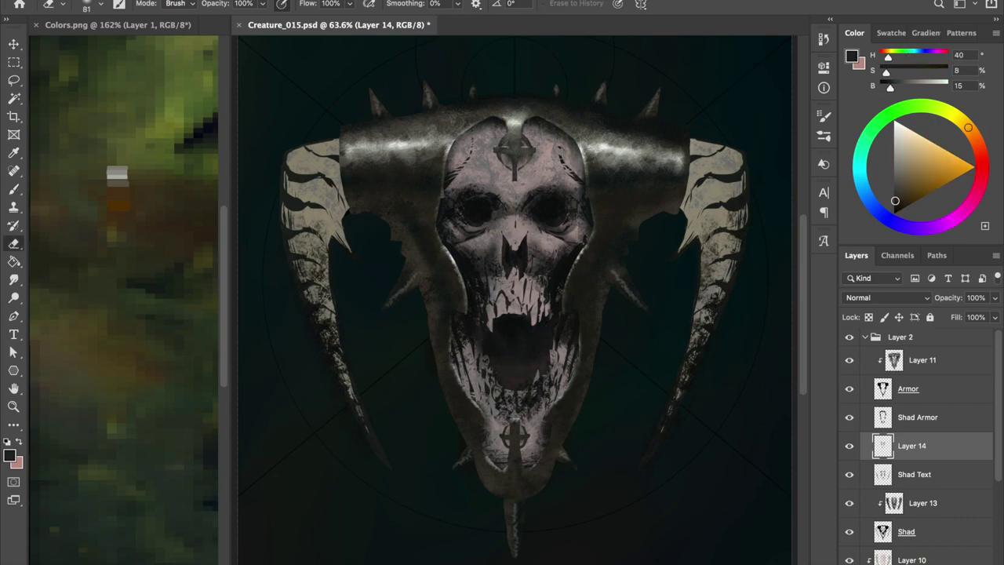
alt+click(453, 213)
alt+click(521, 198)
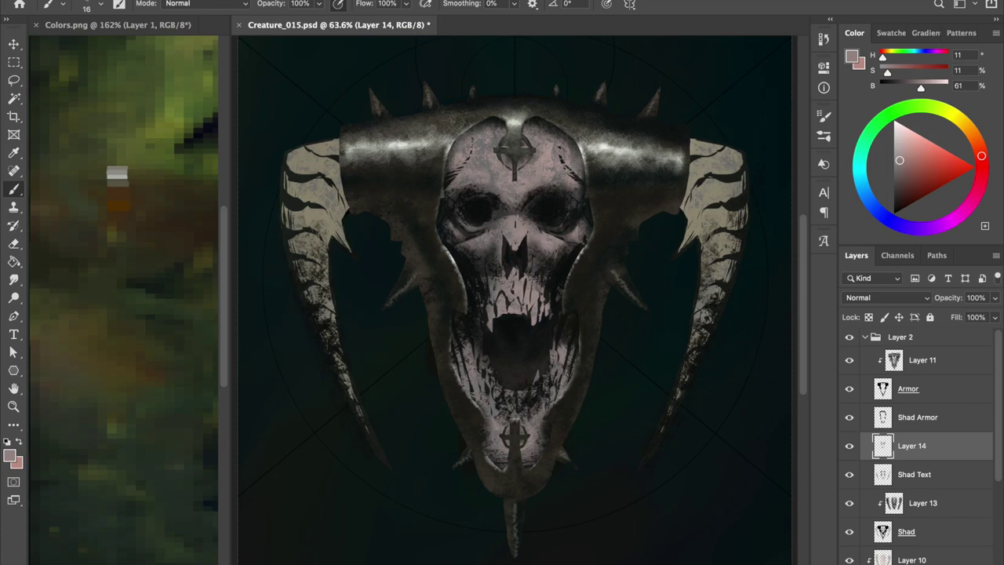
alt+click(445, 208)
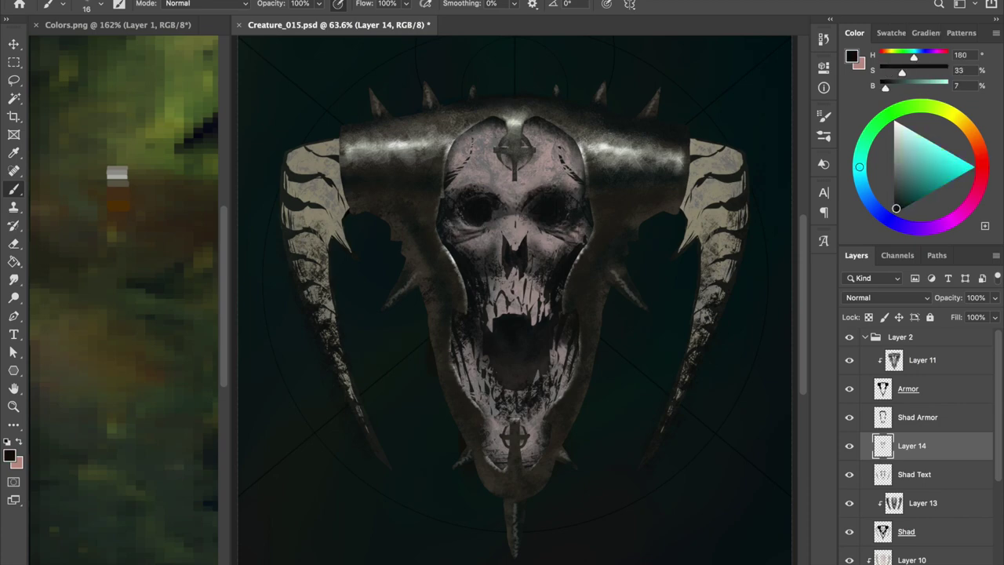
drag(546, 196, 571, 201)
key(ctrl+s)
Toggle Layer 10 to compare the tan tint, then select it and sample the skull's pink tone
click(884, 535)
click(863, 474)
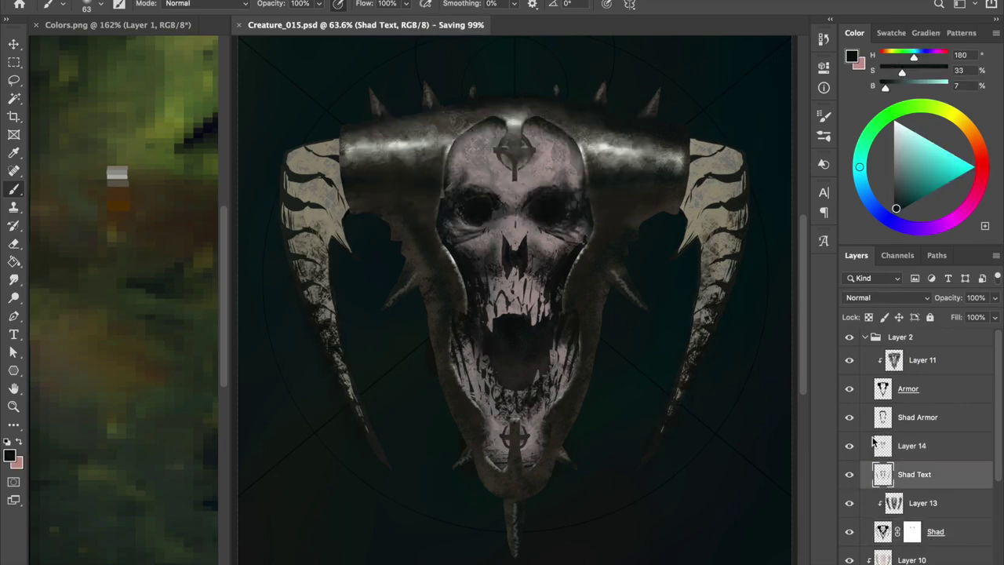
click(863, 445)
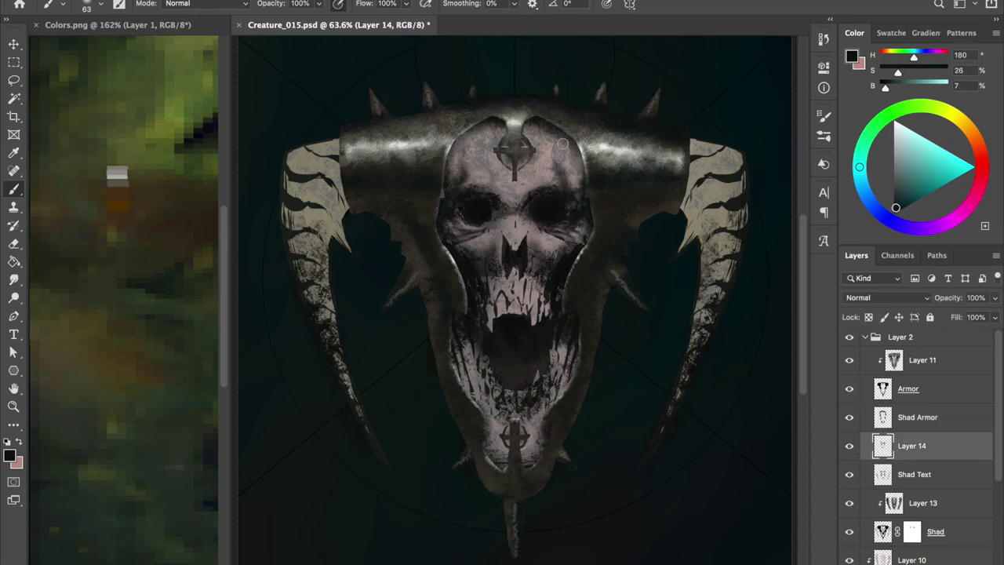
key(e)
click(850, 560)
click(849, 560)
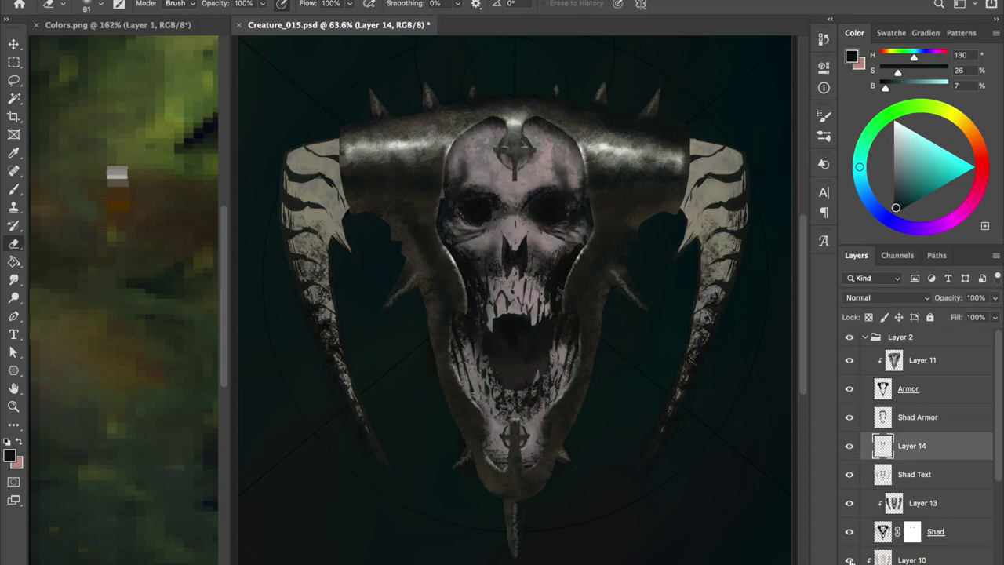
click(910, 560)
key(b)
alt+click(553, 140)
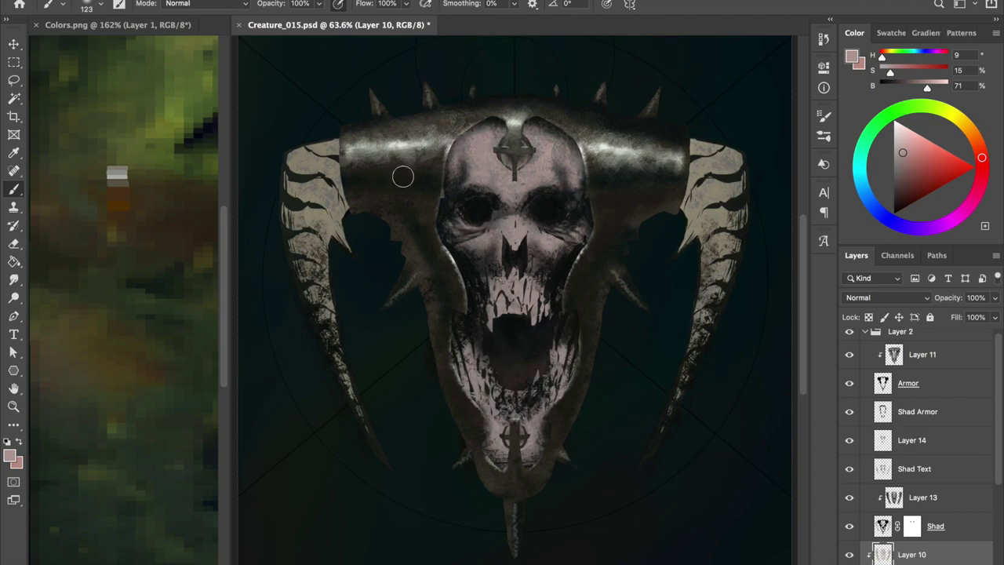
On Layer 10, darken both horns to an olive brown and save
alt+click(338, 197)
drag(715, 165, 764, 128)
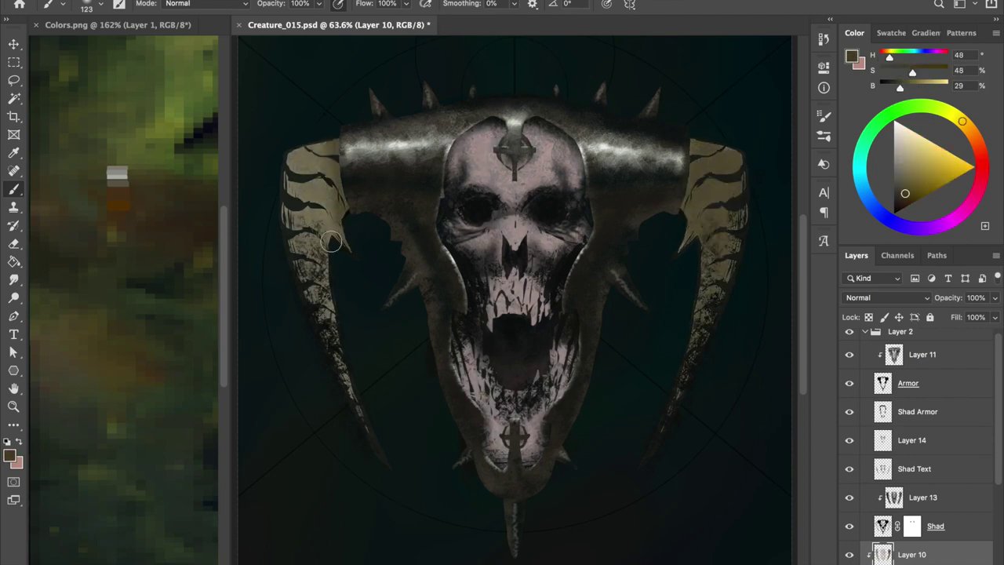
click(884, 413)
alt+click(690, 192)
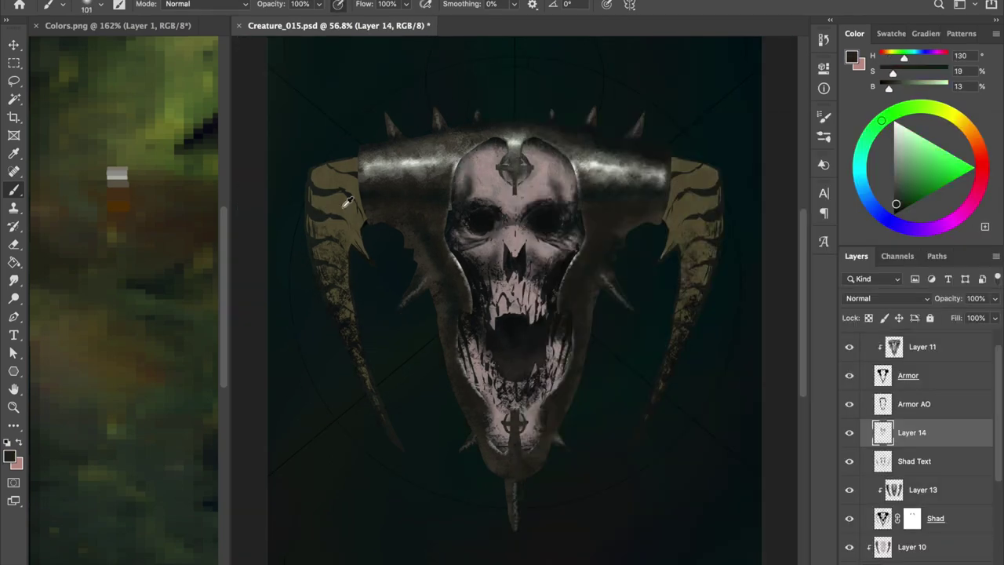
alt+click(347, 201)
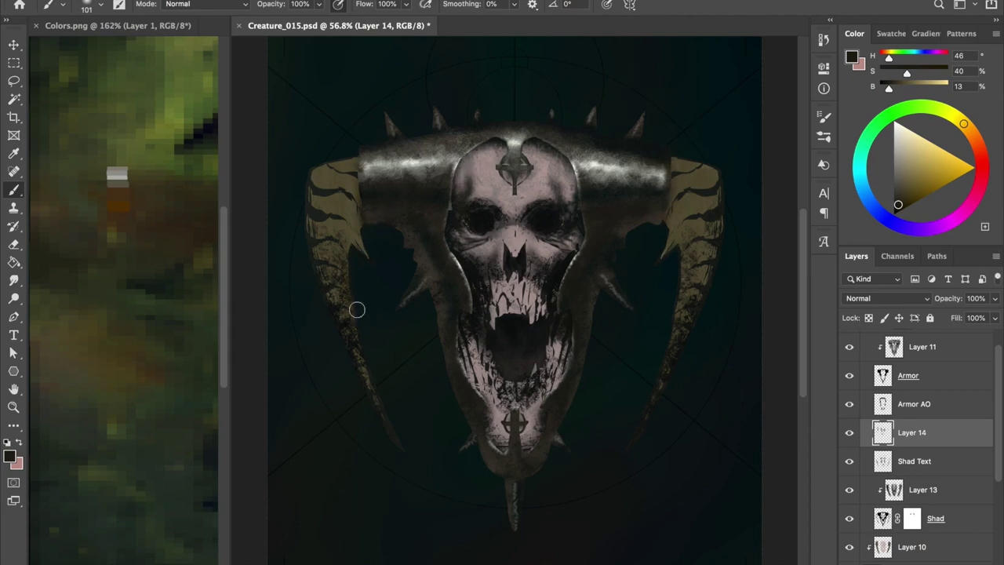
click(886, 88)
mouse_move(363, 226)
mouse_down()
mouse_move(352, 214)
mouse_move(352, 259)
mouse_up()
mouse_move(679, 267)
mouse_down()
mouse_move(667, 202)
mouse_move(690, 298)
mouse_move(684, 181)
mouse_move(671, 188)
mouse_up()
alt+click(332, 206)
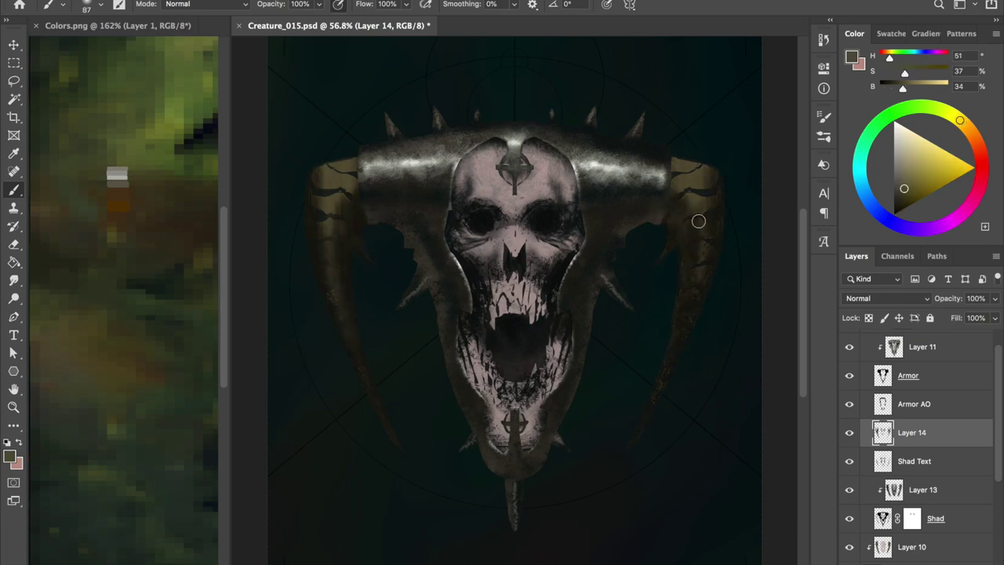
key(ctrl+s)
Create a new layer named 'Horns Shad' and set the brush size to 105
key(e)
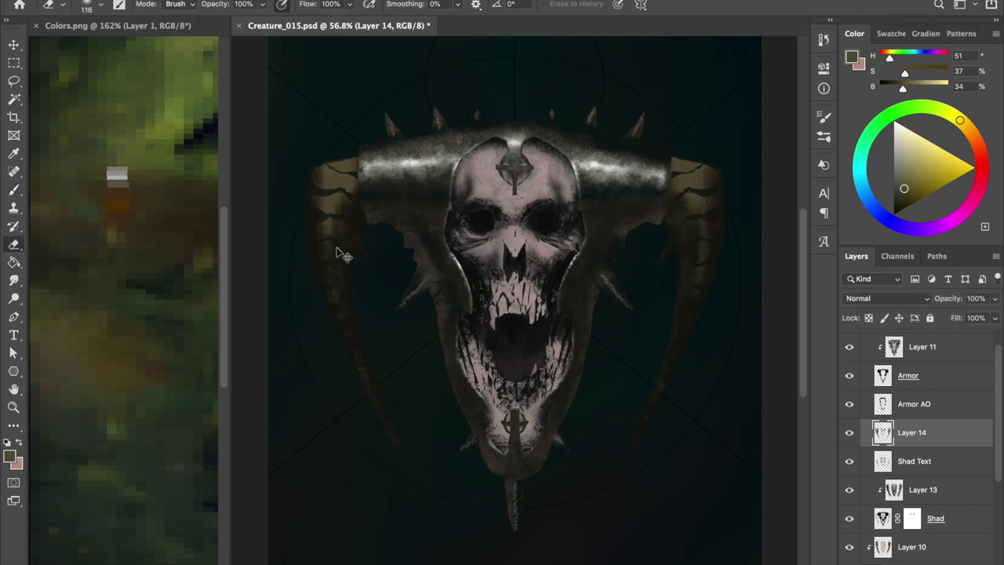
key(ctrl+shift+n)
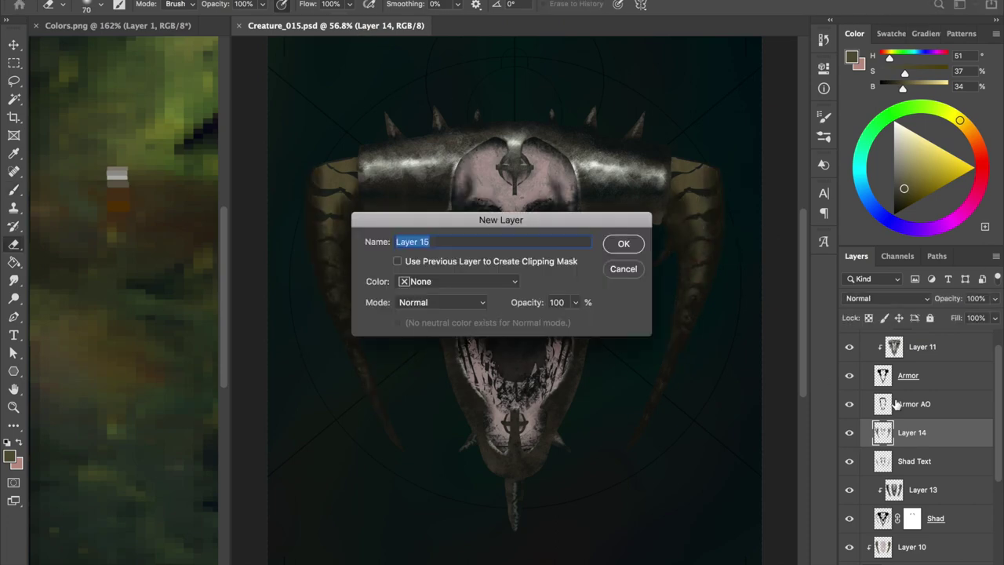
text(Horns Shad)
key(Return)
key(b)
alt+click(312, 181)
right_click(312, 180)
text(105)
key(Return)
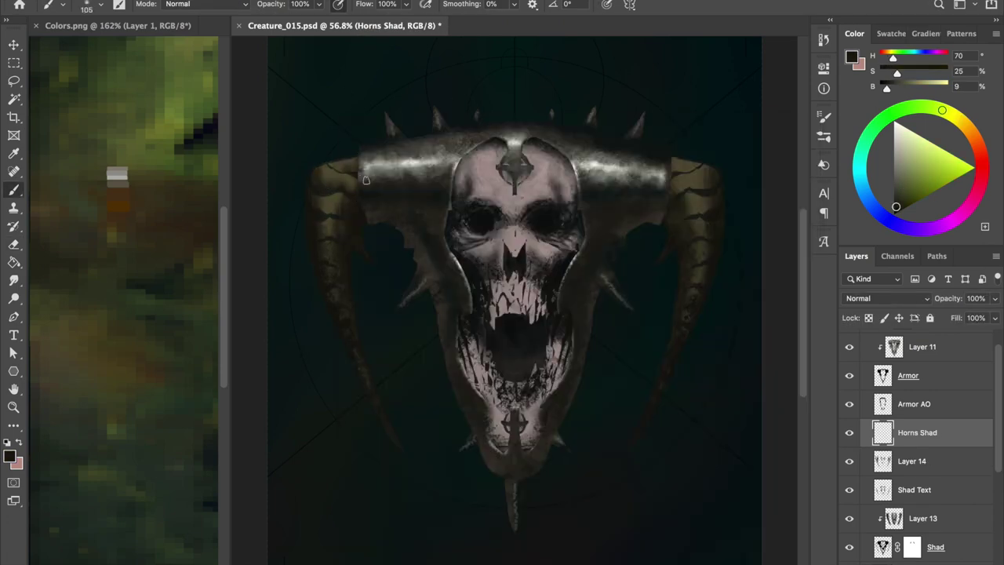
Brush dark brown shading over the horns, then sample a horn brown with brush size 59
mouse_move(679, 177)
mouse_down()
mouse_move(710, 197)
mouse_move(700, 306)
mouse_up()
drag(710, 270, 728, 203)
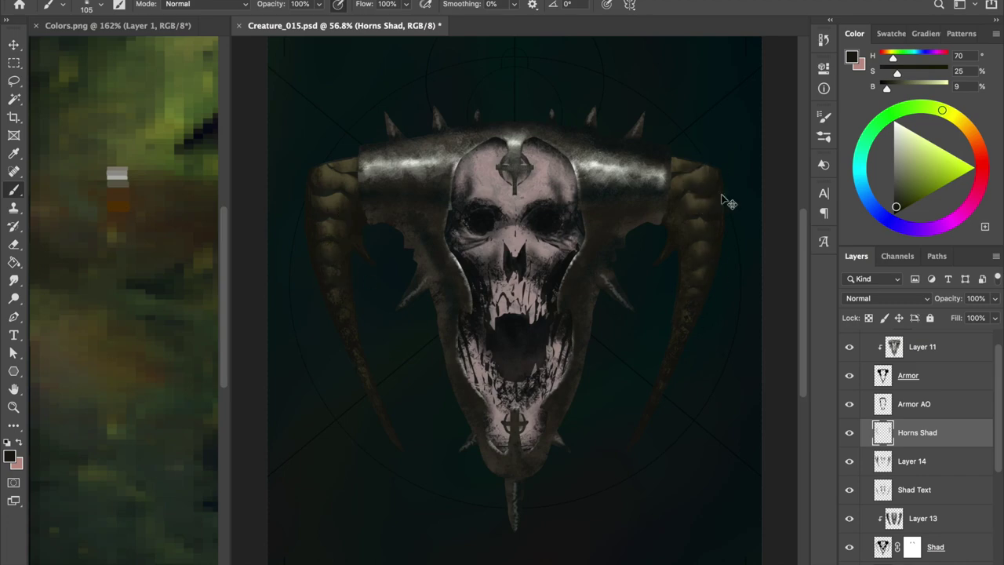
alt+click(324, 216)
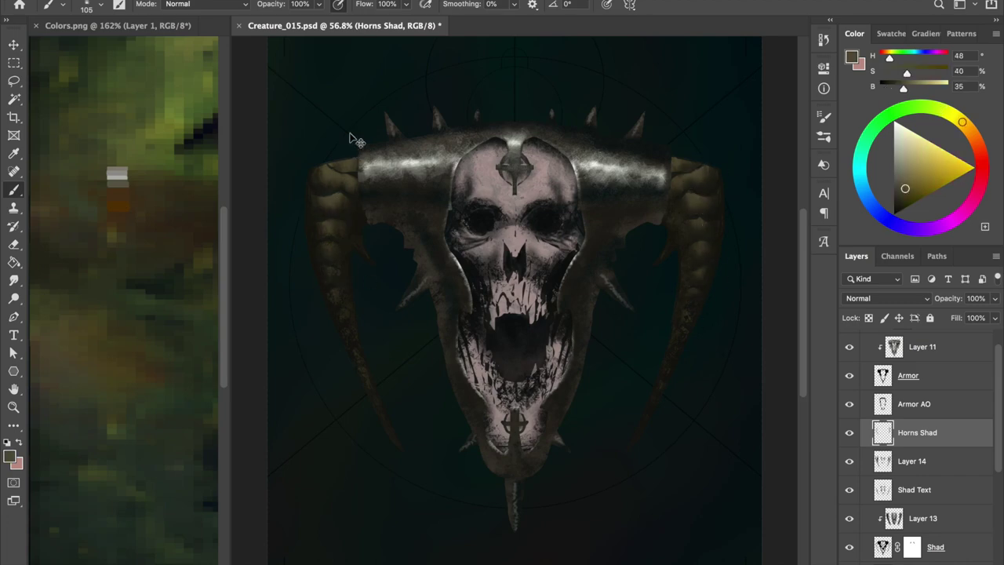
ctrl+click(631, 309)
right_click(487, 114)
text(59)
key(Return)
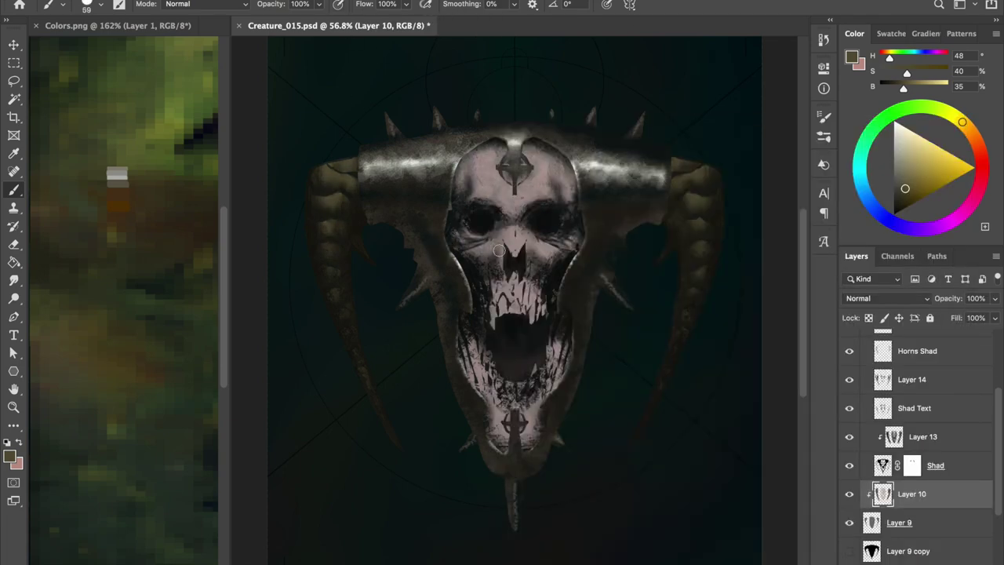
Add a new layer named 'Teeth', hide the Shad Text texture, and save
key(ctrl+shift+n)
text(Teeth)
key(Return)
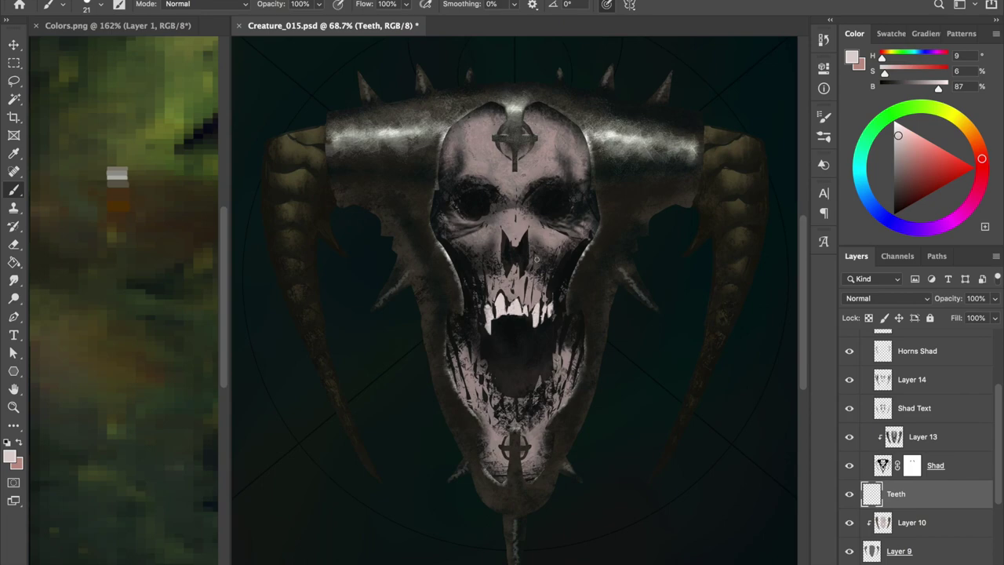
click(850, 408)
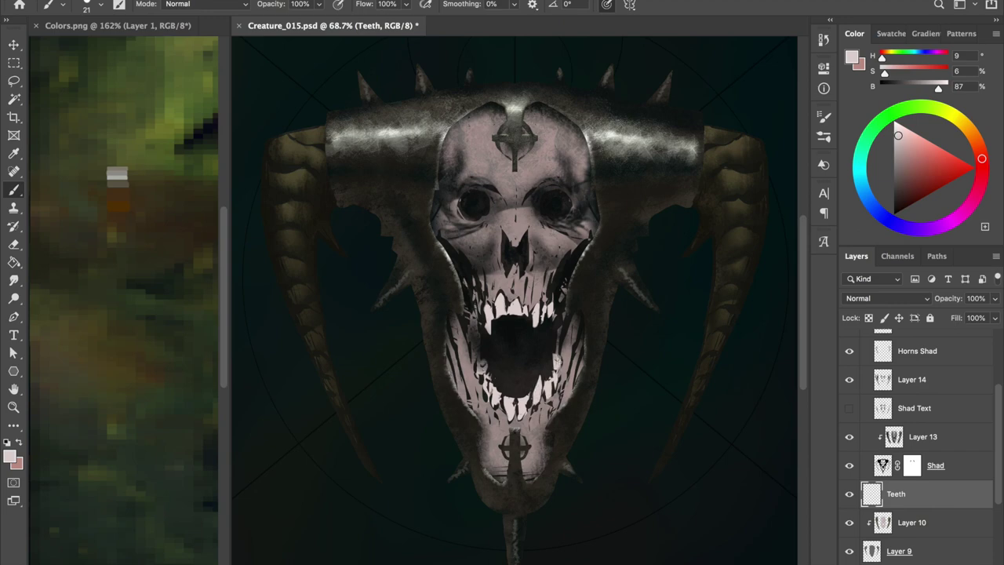
key(ctrl+s)
Apply a Hue/Saturation adjustment of Hue +30, Saturation +11, Lightness −14
key(ctrl+u)
drag(753, 398, 708, 398)
drag(753, 428, 797, 428)
mouse_move(708, 398)
mouse_down()
mouse_move(774, 398)
mouse_move(760, 428)
mouse_up()
mouse_move(753, 464)
mouse_down()
mouse_move(718, 467)
mouse_move(747, 469)
mouse_up()
drag(760, 432, 768, 433)
key(Return)
key(b)
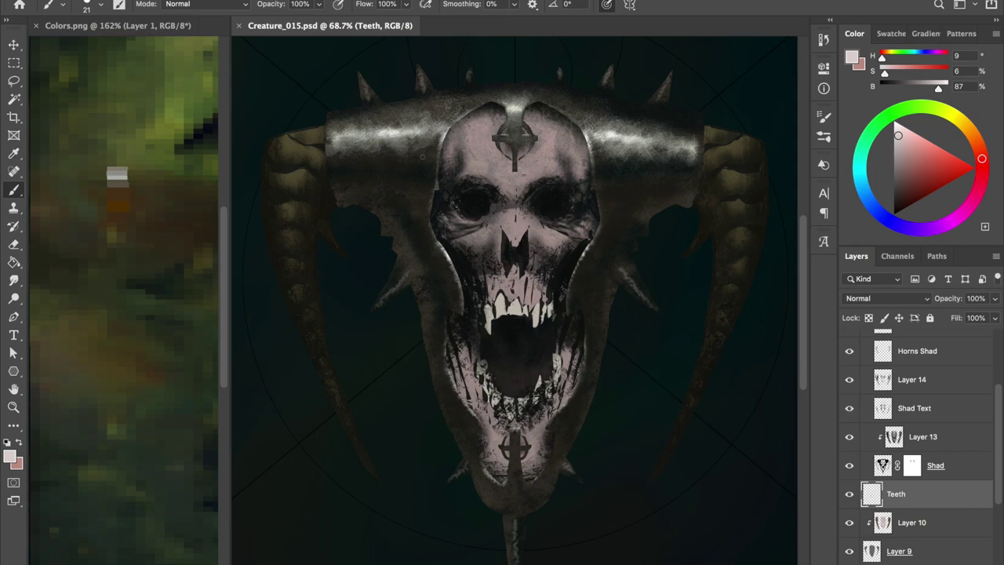
click(854, 444)
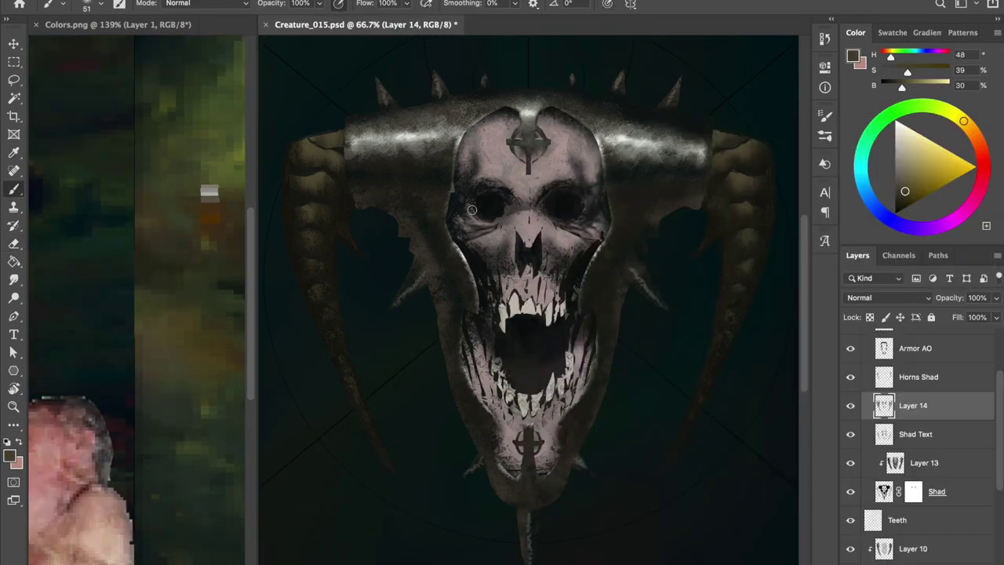
With a dark colour and size 39 brush, darken the lower teeth, jaw and forehead cross
alt+click(473, 210)
drag(510, 400, 561, 393)
key(bracketleft)
mouse_move(494, 388)
mouse_down()
mouse_move(549, 427)
mouse_move(553, 463)
mouse_up()
mouse_move(577, 345)
mouse_down()
mouse_move(487, 392)
mouse_move(555, 425)
mouse_move(580, 373)
mouse_move(587, 396)
mouse_up()
drag(483, 345, 472, 400)
mouse_move(546, 428)
mouse_down()
mouse_move(527, 463)
mouse_move(524, 451)
mouse_up()
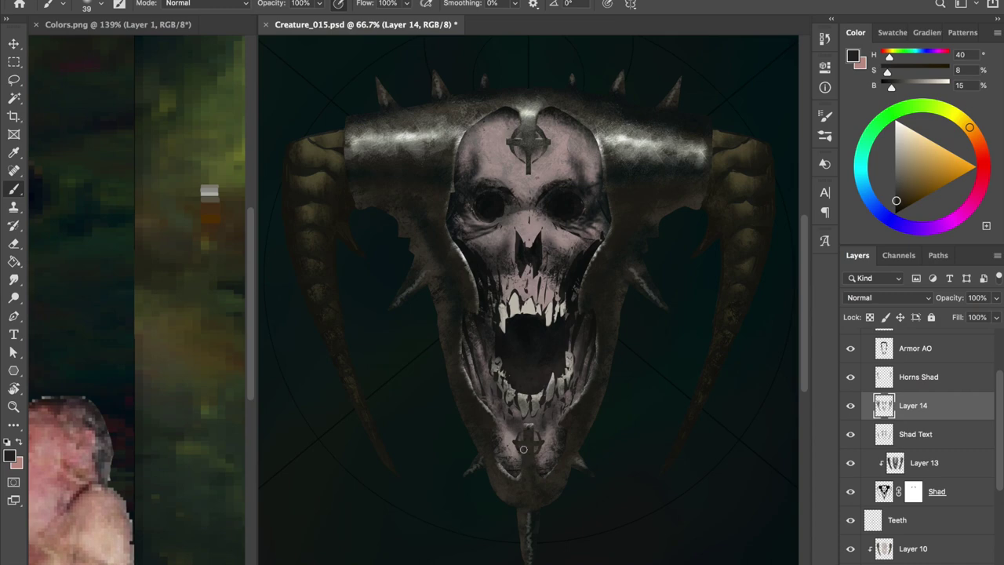
mouse_move(538, 118)
mouse_down()
mouse_move(525, 179)
mouse_move(512, 138)
mouse_move(532, 163)
mouse_up()
key(ctrl+s)
Paint dark teal shading across the skull and sample greyish brown, teal and pinkish grey
alt+click(656, 117)
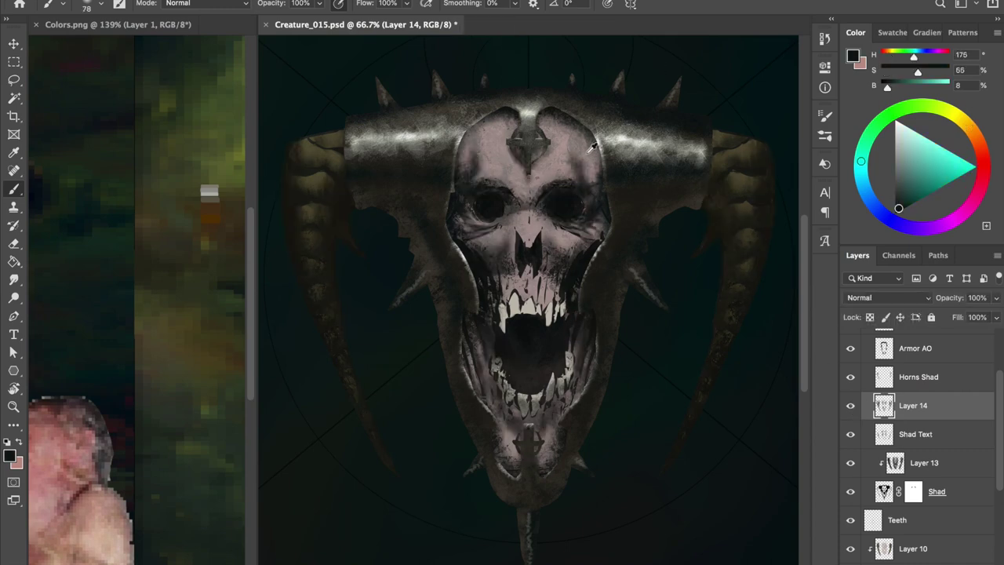
drag(565, 274, 461, 365)
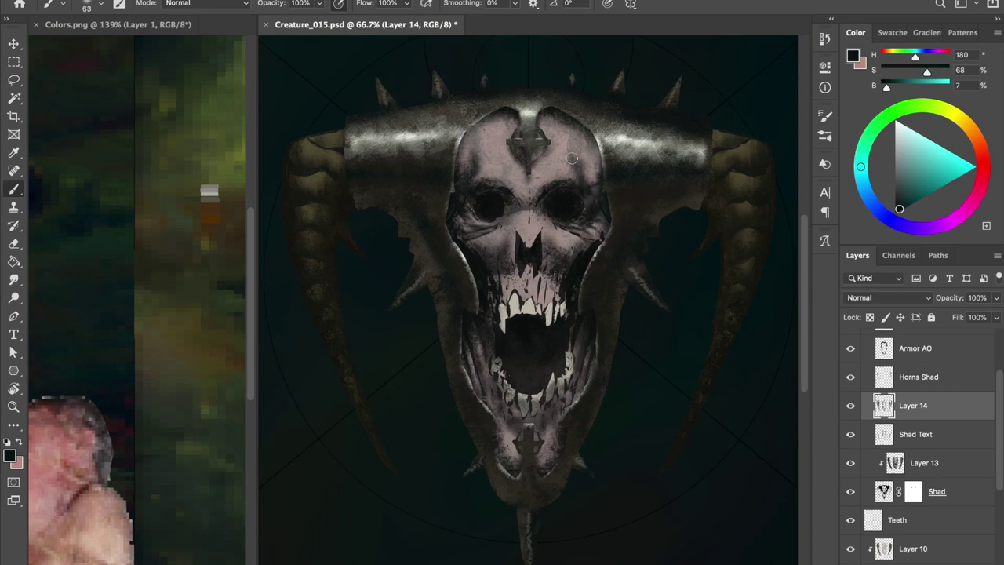
alt+click(584, 283)
alt+click(590, 243)
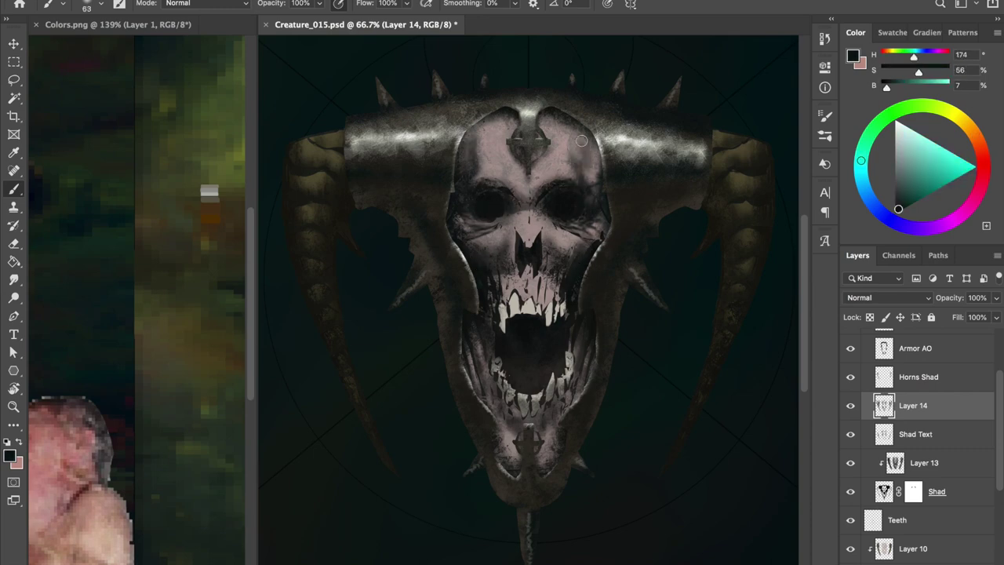
alt+click(470, 153)
key(e)
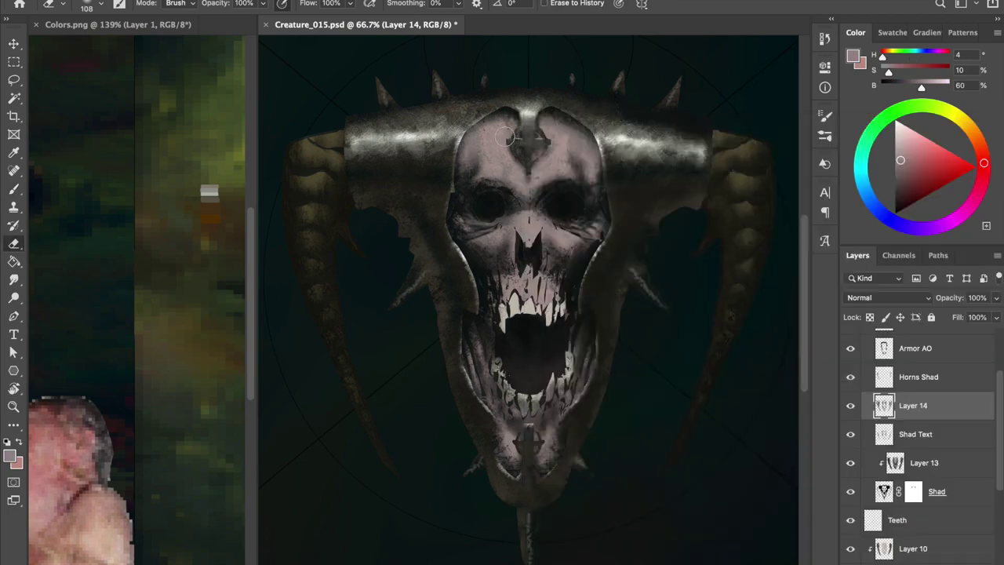
Create a new layer named 'Spec' above the Armor AO layer
key(alt+bracketright)
key(alt+bracketright)
key(alt+bracketleft)
key(alt+bracketleft)
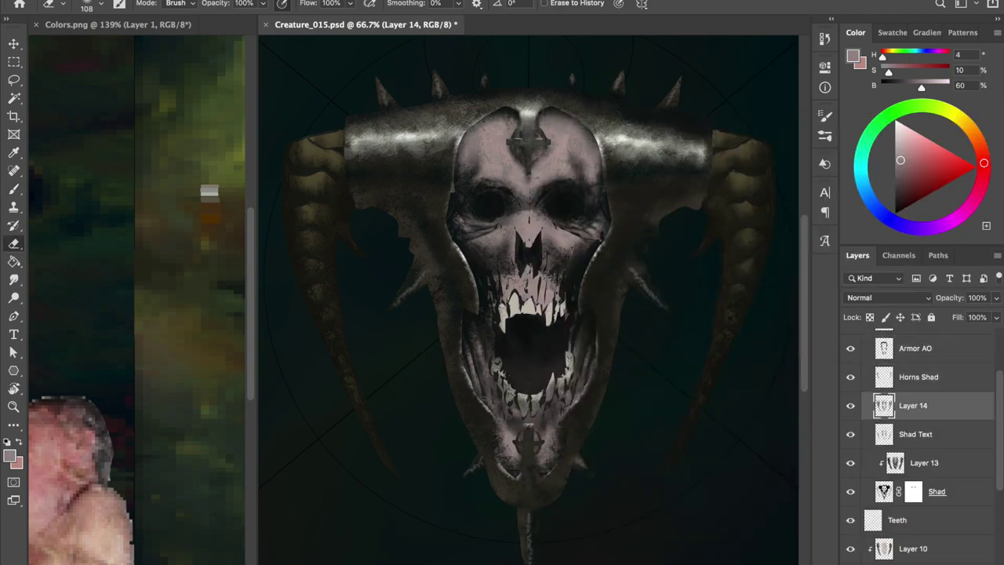
key(alt+bracketright)
key(alt+bracketright)
key(ctrl+shift+n)
text(Spec)
key(Return)
Set the brush to white at size 129
key(b)
right_click(480, 146)
text(129)
key(Return)
key(x)
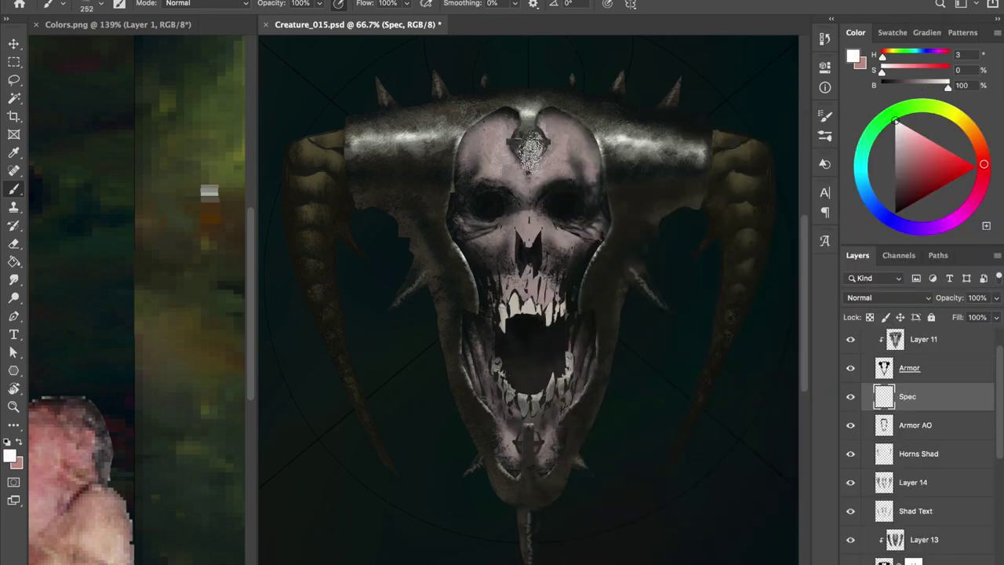
Recreate the layer above Armor AO, erase faint forehead marks, and reselect Layer 14
key(Delete)
key(ctrl+shift+n)
key(Return)
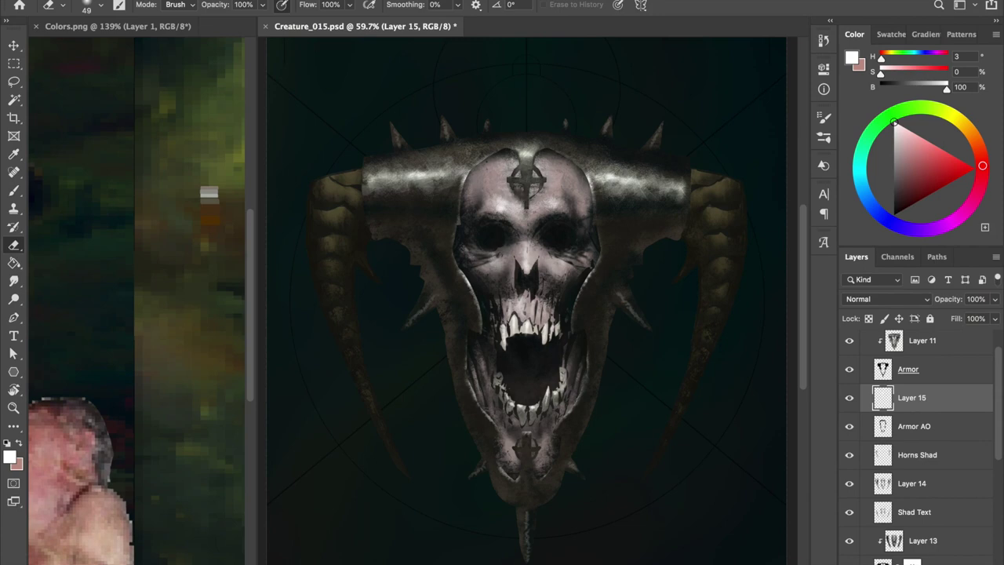
key(alt+bracketleft)
drag(549, 158, 576, 169)
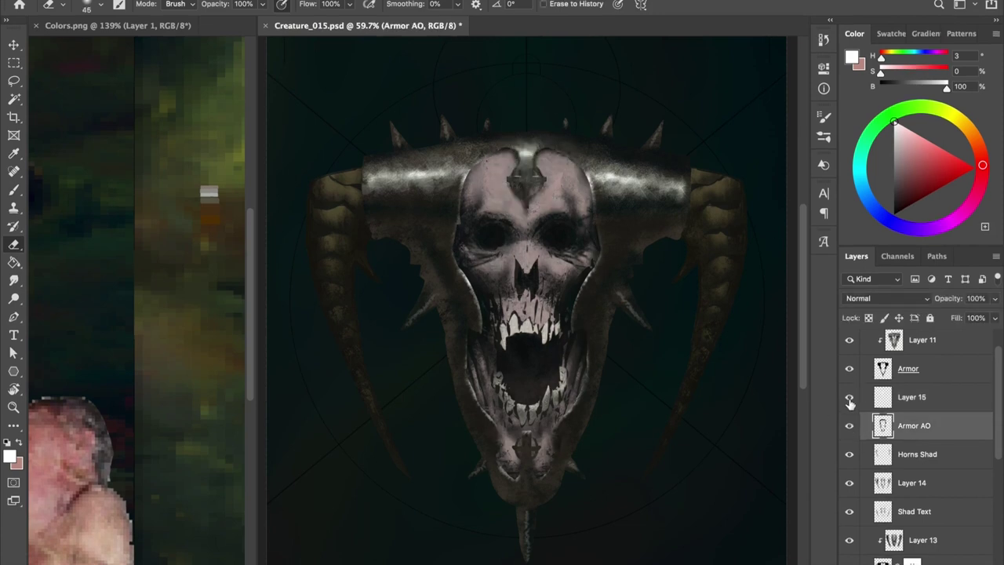
click(880, 485)
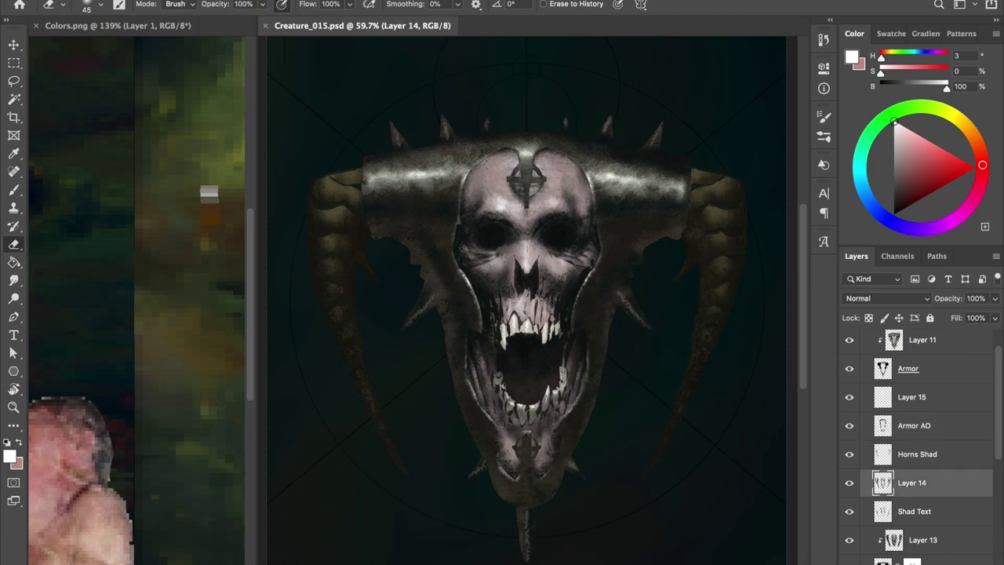
scroll(525, 290, up, 2)
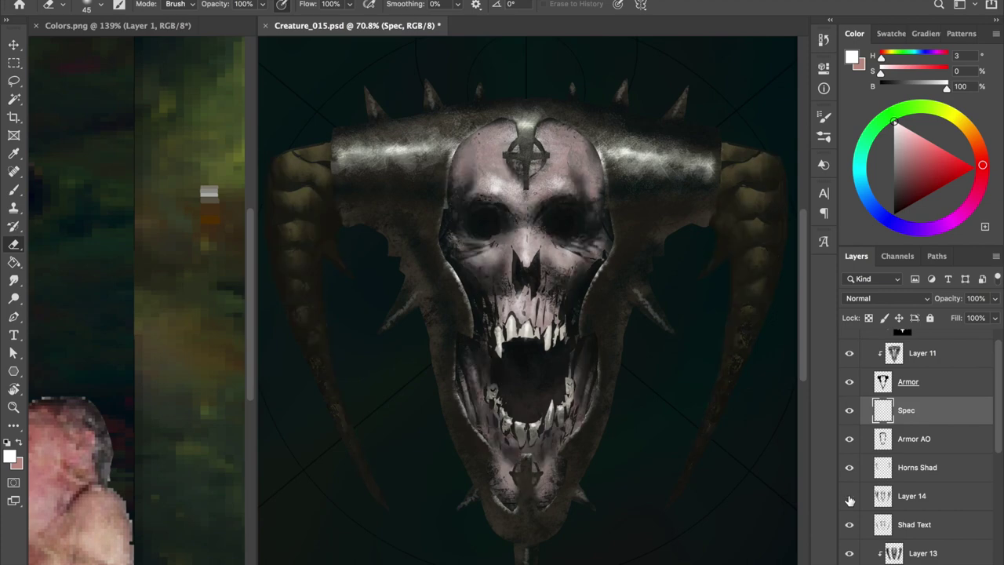
click(862, 496)
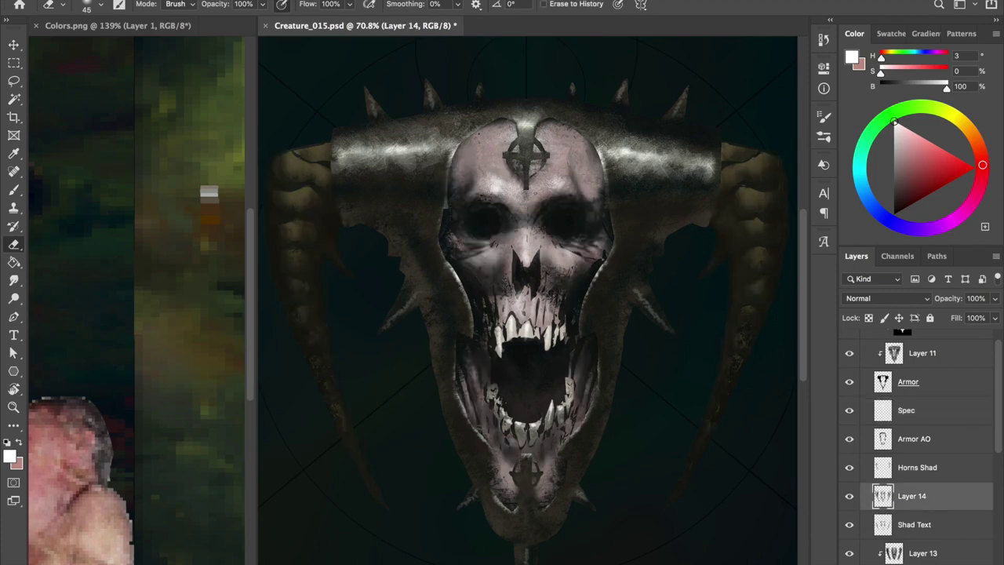
Set the eraser to size 65 at 40% opacity
key(bracketright)
key(bracketright)
key(4)
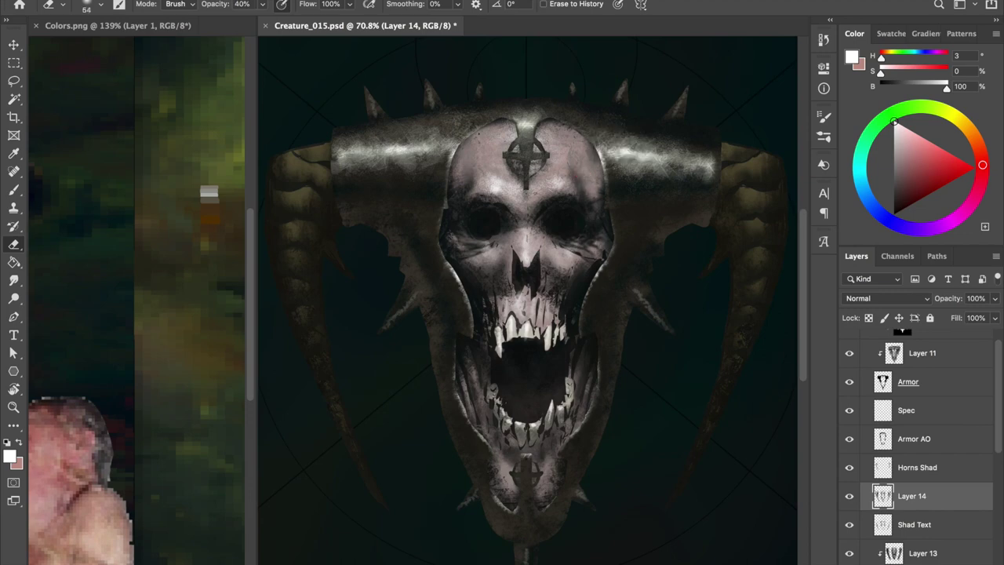
scroll(858, 541, down, 2)
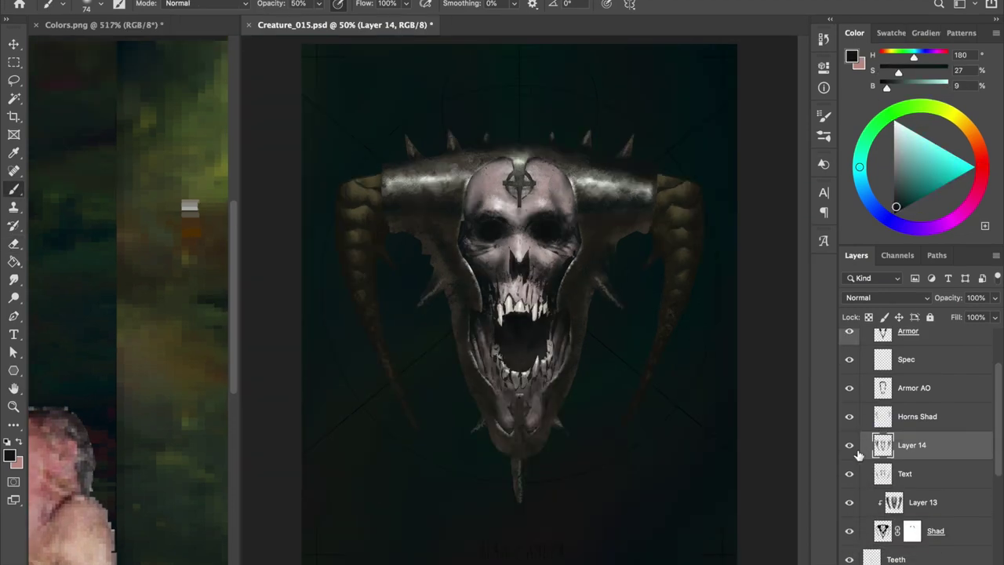
key(e)
key(b)
Switch between Layer 14, the Text layer and the Shad mask, alternating brush and eraser
click(911, 531)
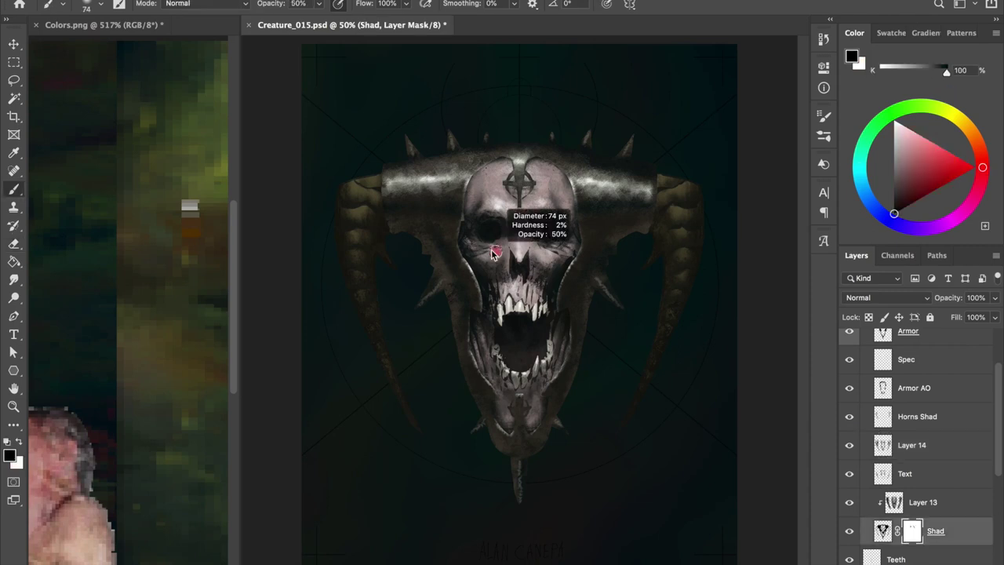
click(910, 445)
key(e)
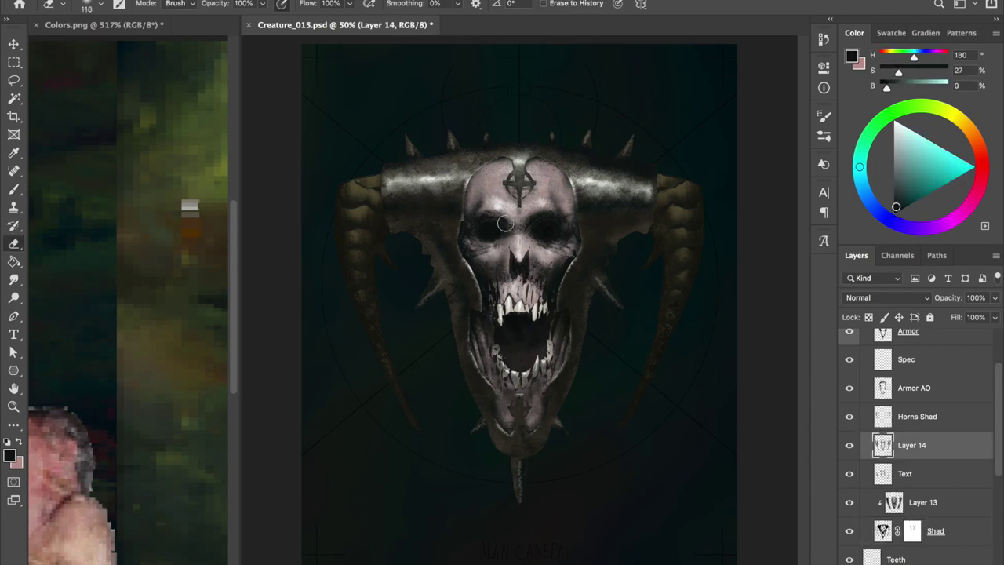
key(b)
click(911, 531)
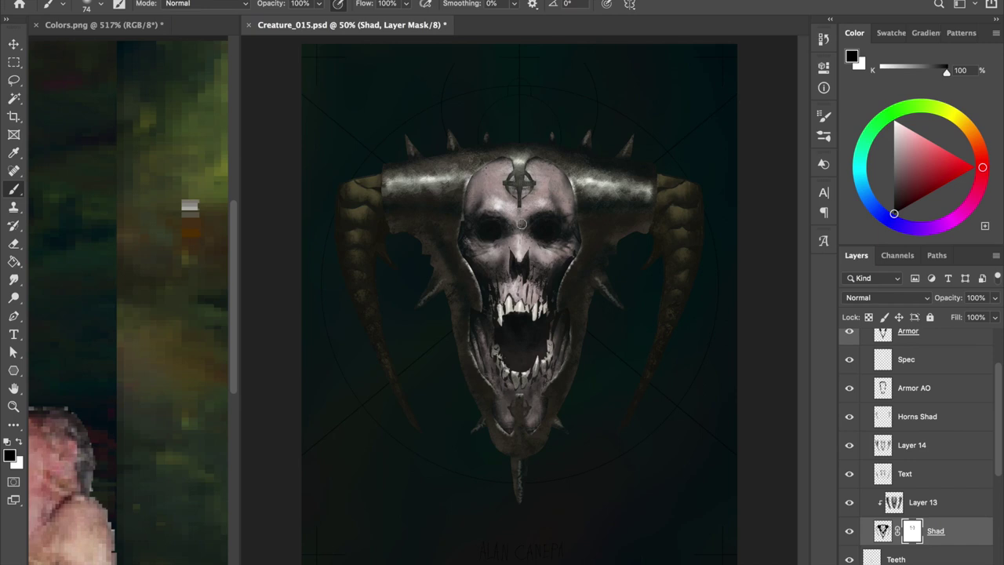
click(910, 445)
key(e)
key(b)
click(911, 532)
click(910, 473)
key(e)
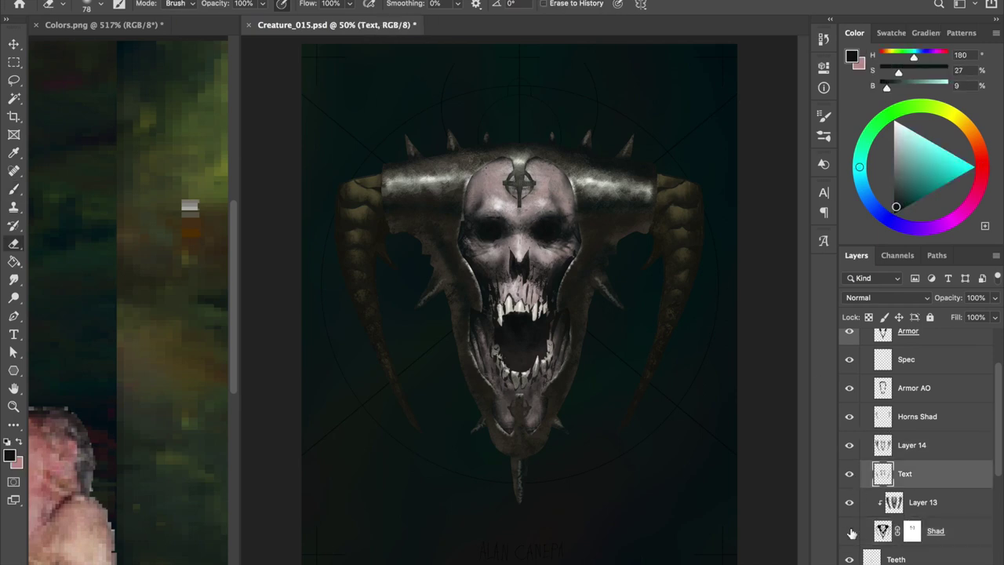
click(887, 447)
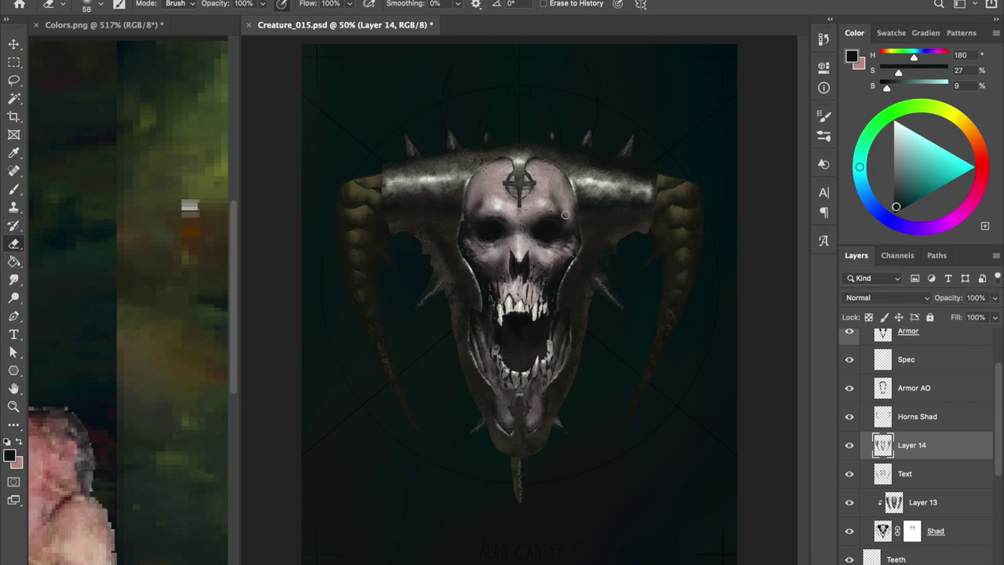
Add Layer 15, pick a dark shading colour and rename Layer 14 to Shad
click(871, 473)
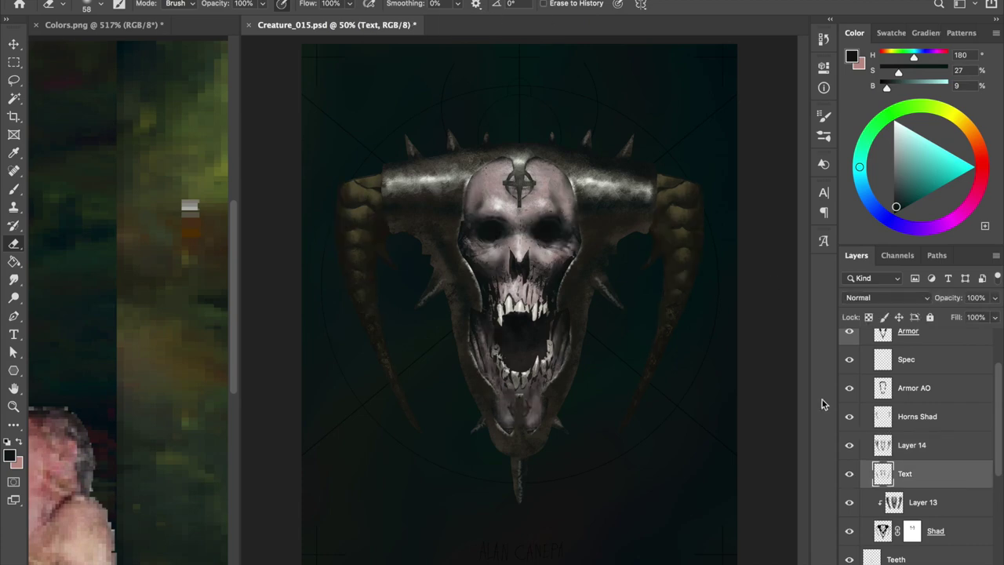
key(ctrl+s)
key(b)
click(871, 451)
alt+click(469, 206)
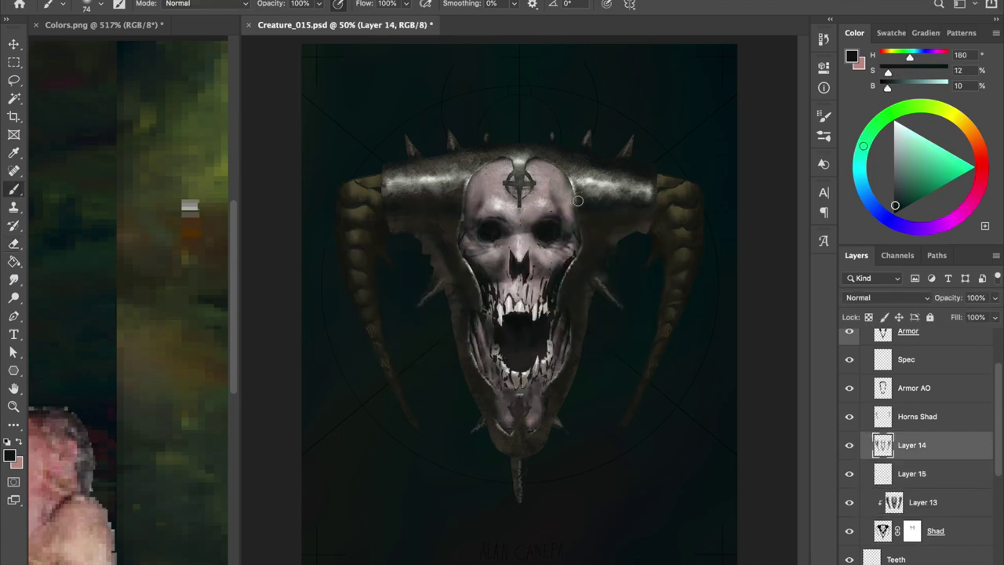
click(911, 532)
text(Shad)
key(Return)
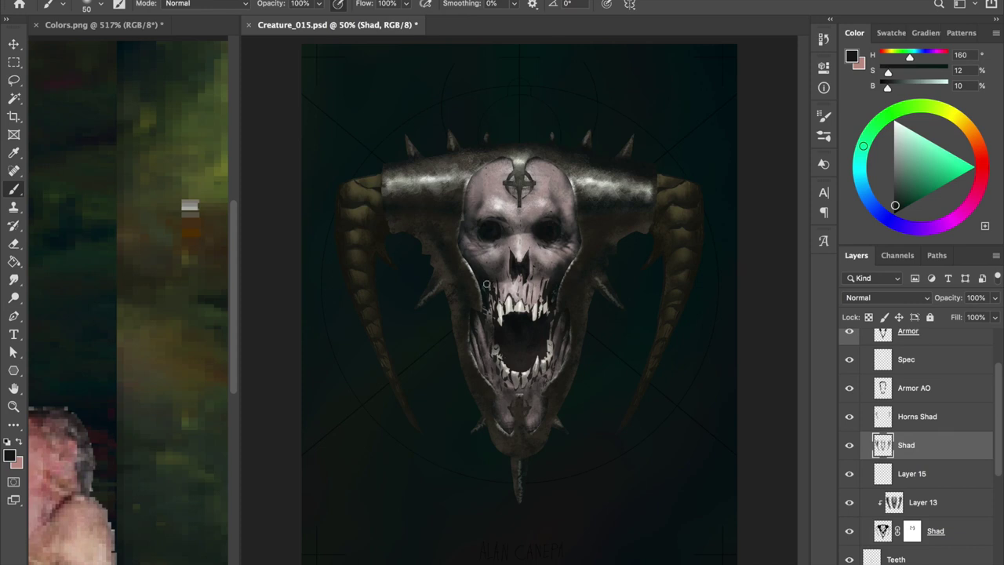
Darken the skull right of the nose with a 90 px brush and compare Shad on/off
mouse_move(552, 286)
mouse_down()
mouse_move(536, 267)
mouse_move(499, 276)
mouse_up()
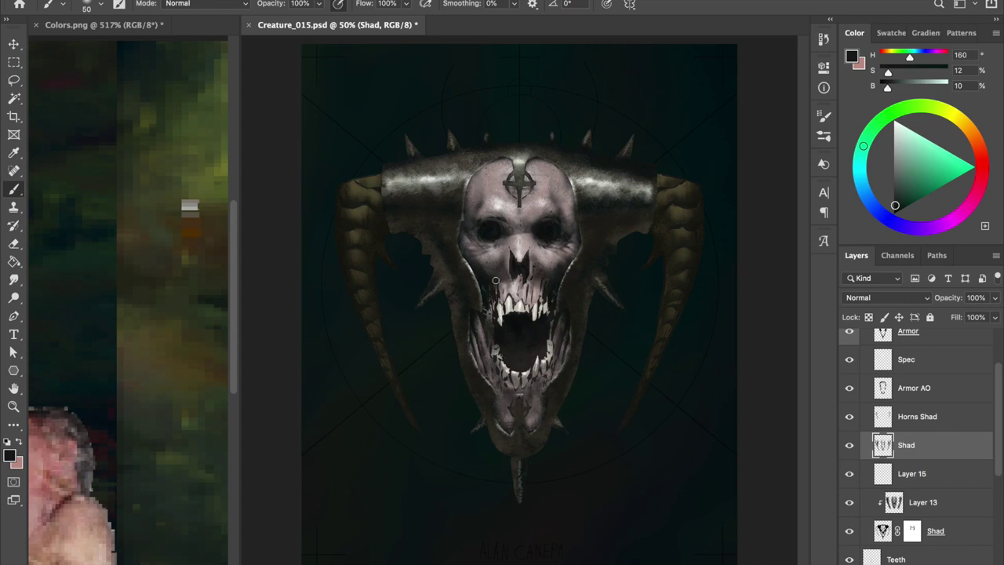
key(bracketright)
key(bracketright)
key(bracketright)
key(ctrl+s)
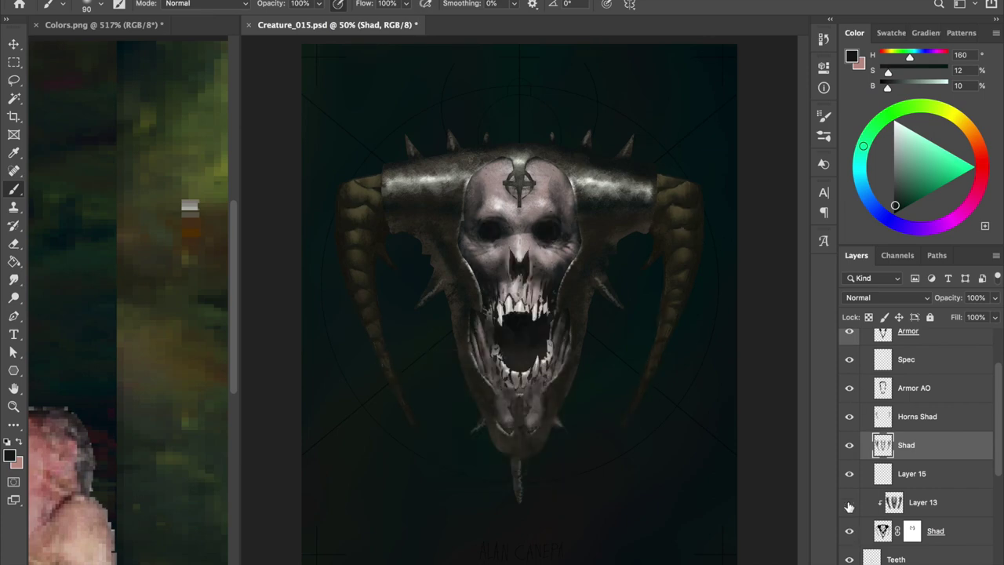
click(850, 445)
click(850, 445)
Step through the lower Shad mask, upper Shad and Spec layers, alternating brush and eraser
key(e)
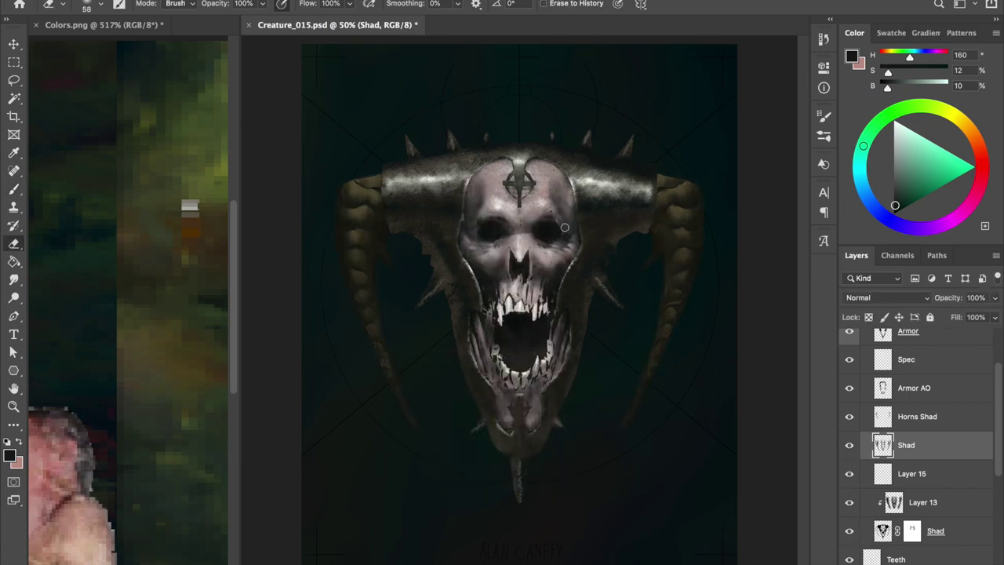
key(alt+bracketleft)
key(alt+bracketleft)
key(alt+bracketleft)
key(b)
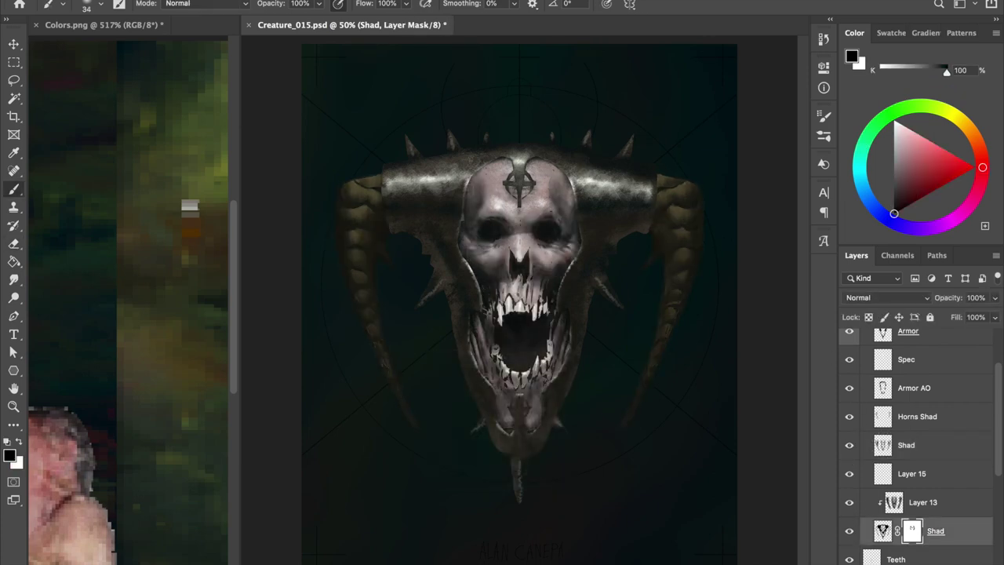
key(alt+bracketright)
key(alt+bracketright)
key(alt+bracketright)
key(e)
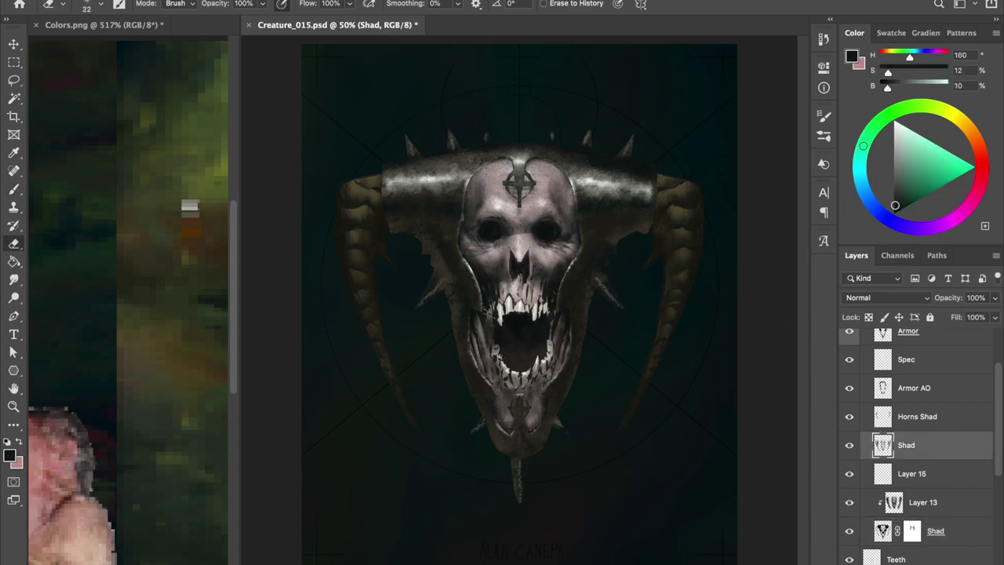
key(b)
key(alt+bracketright)
key(alt+bracketright)
key(alt+bracketright)
key(e)
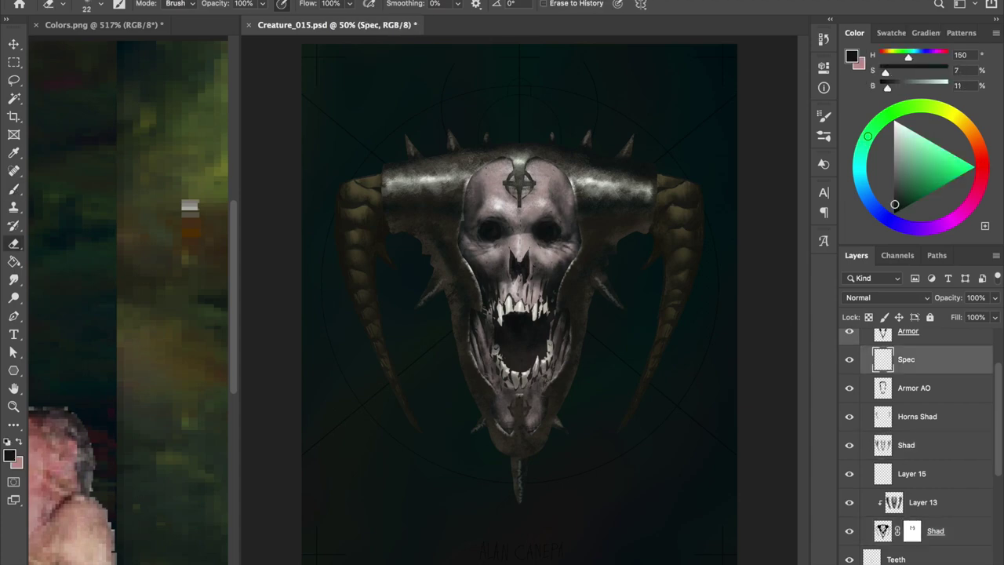
key(b)
right_click(517, 112)
double_click(693, 478)
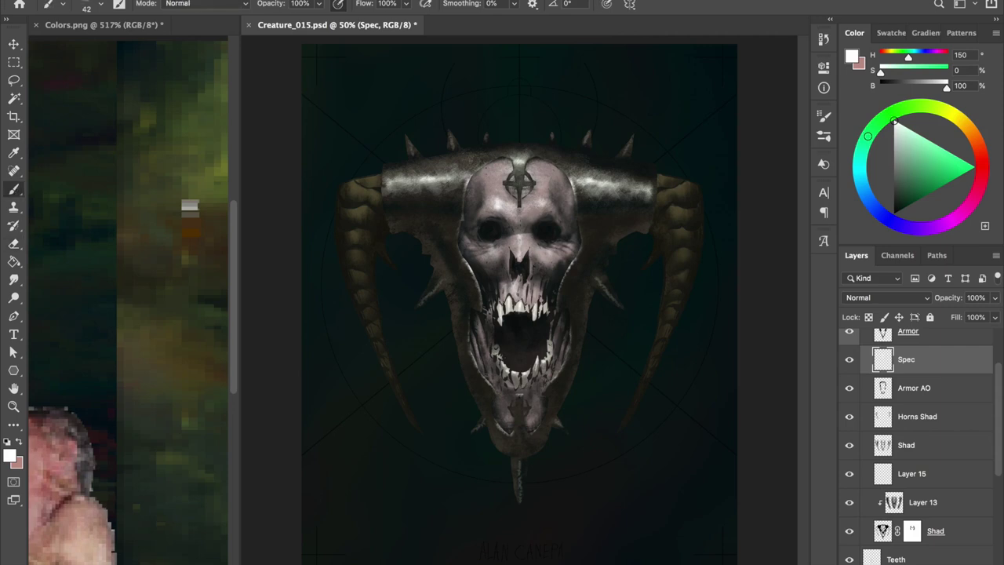
key(ctrl+s)
key(e)
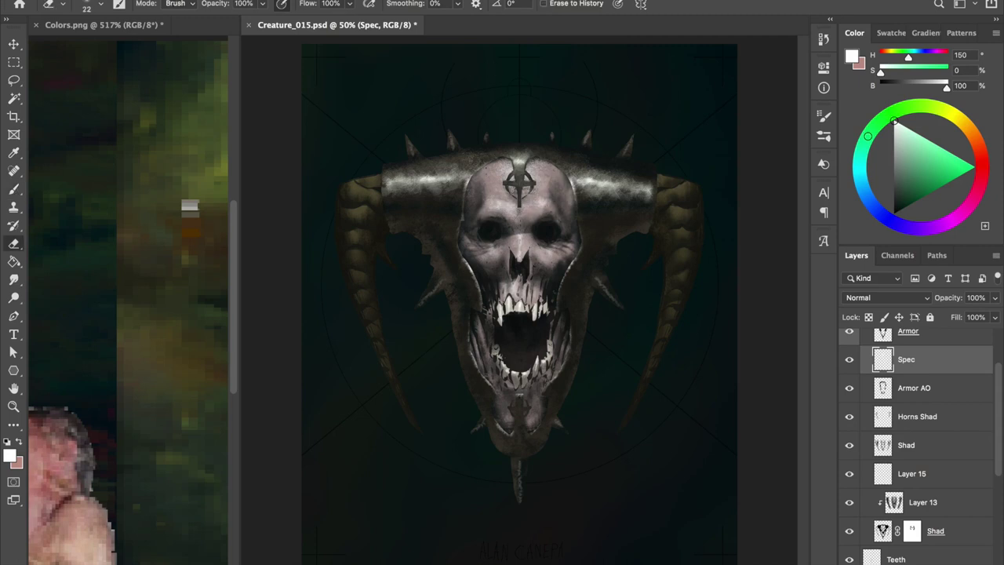
key(b)
key(e)
double_click(850, 389)
click(861, 445)
click(863, 359)
key(b)
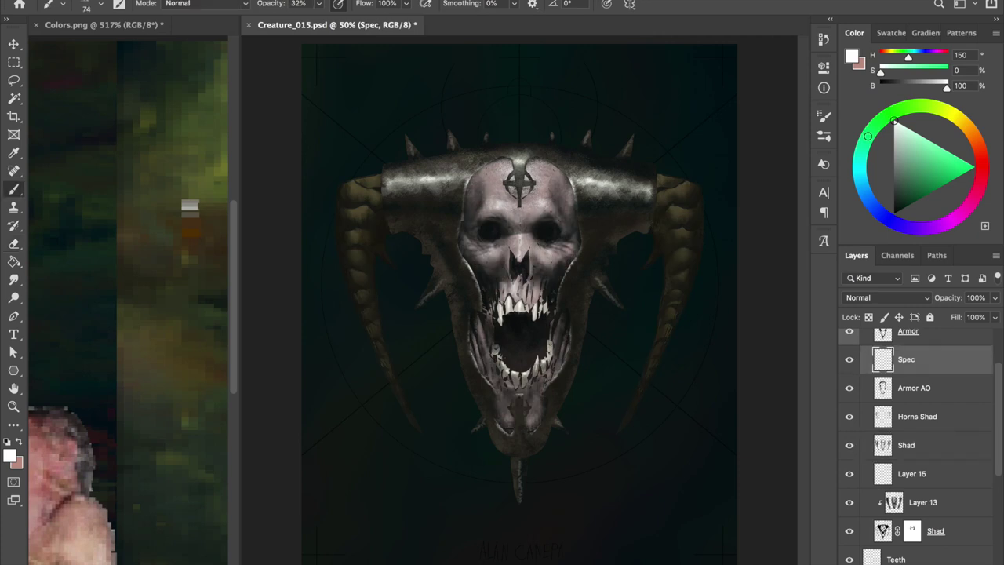
drag(526, 290, 502, 306)
key(e)
key(b)
key(e)
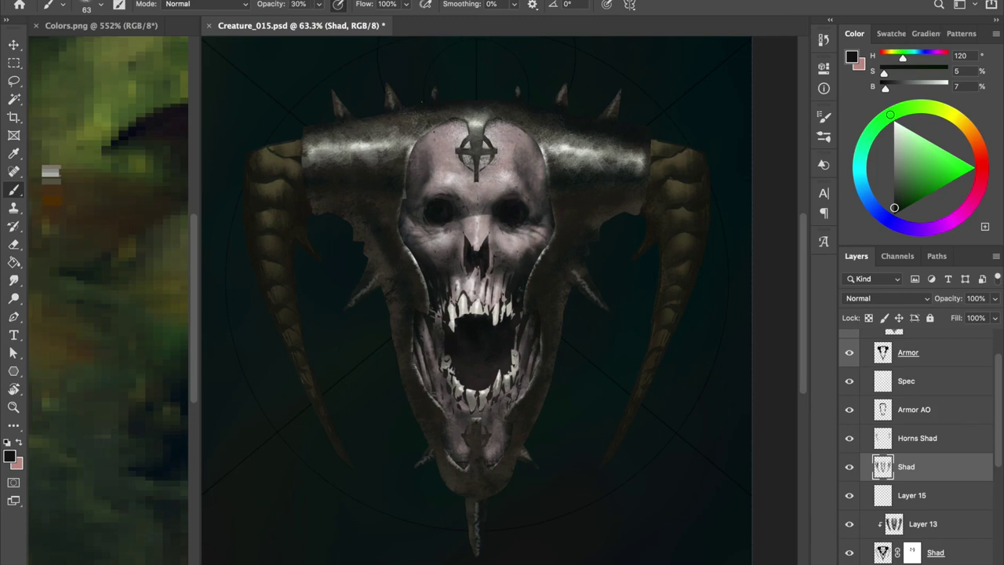
key(e)
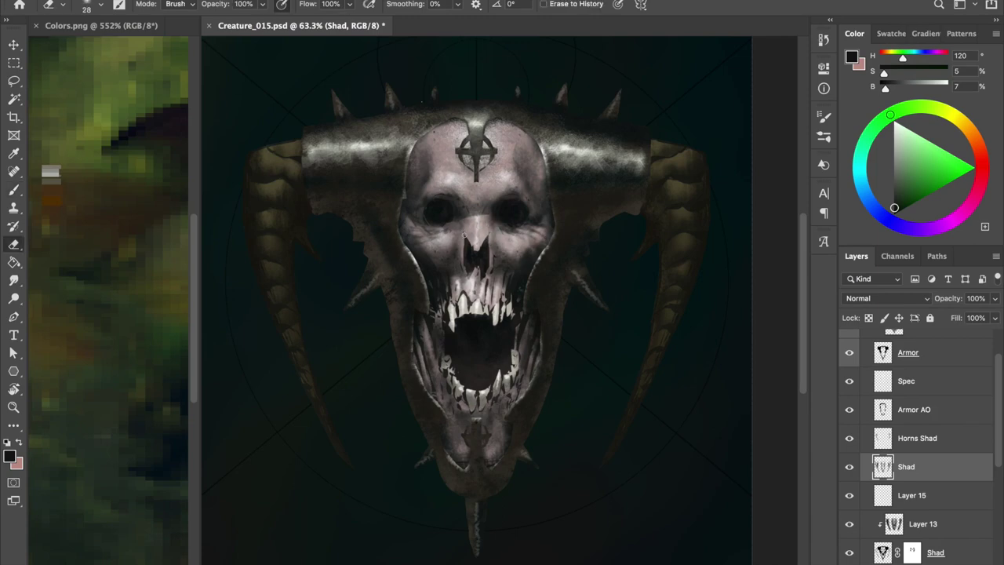
Sample the dark teal and set a 26 px brush on the lower Shad mask
alt+click(430, 276)
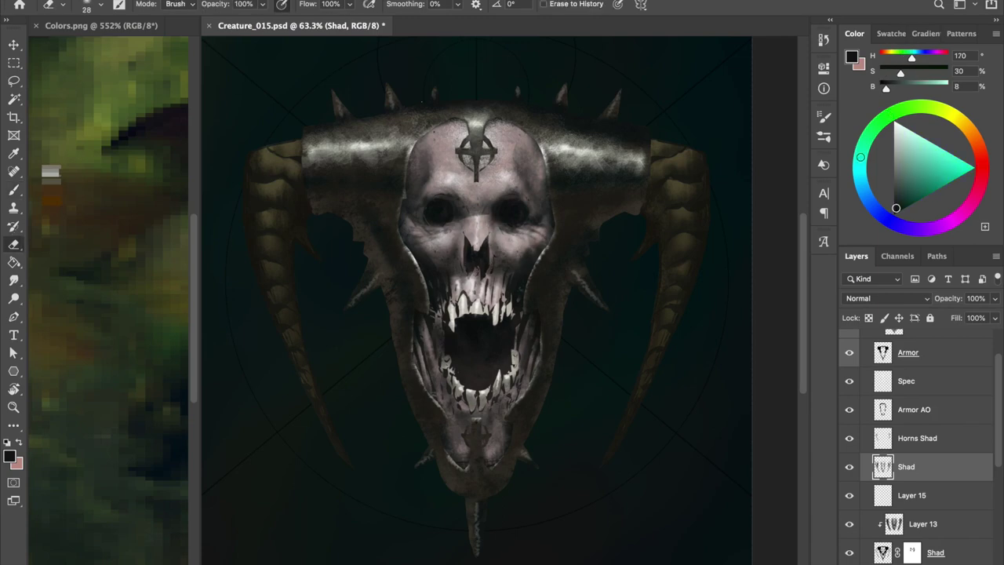
click(912, 552)
key(b)
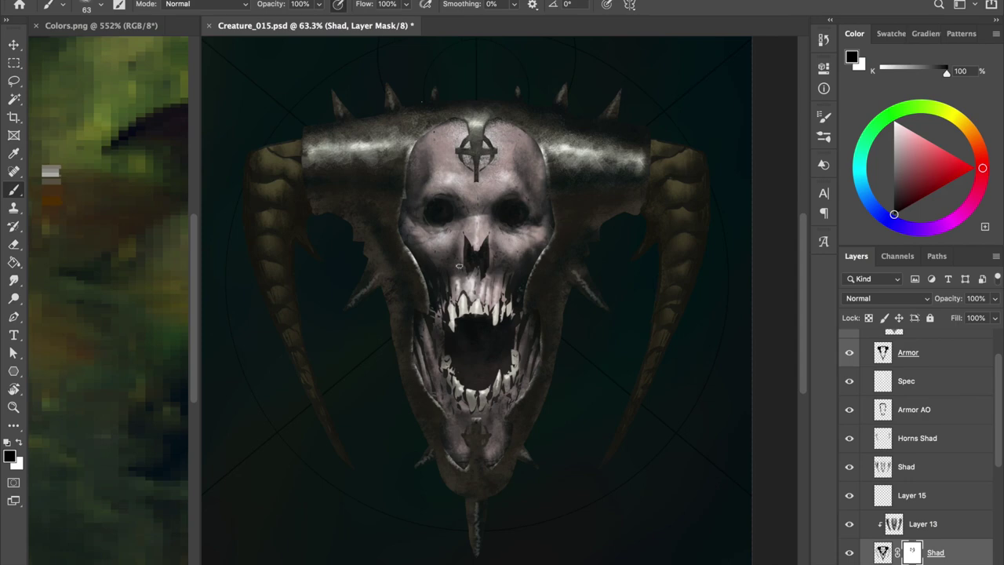
right_click(444, 118)
text(26)
key(Return)
scroll(498, 292, up, 3)
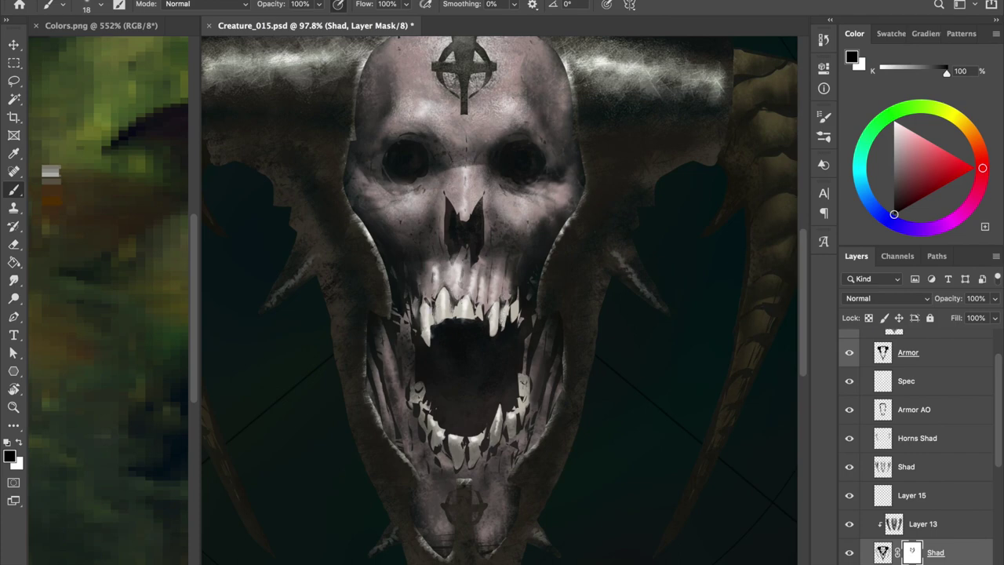
Use a soft round brush on the upper Shad layer to darken beside the upper teeth
key(x)
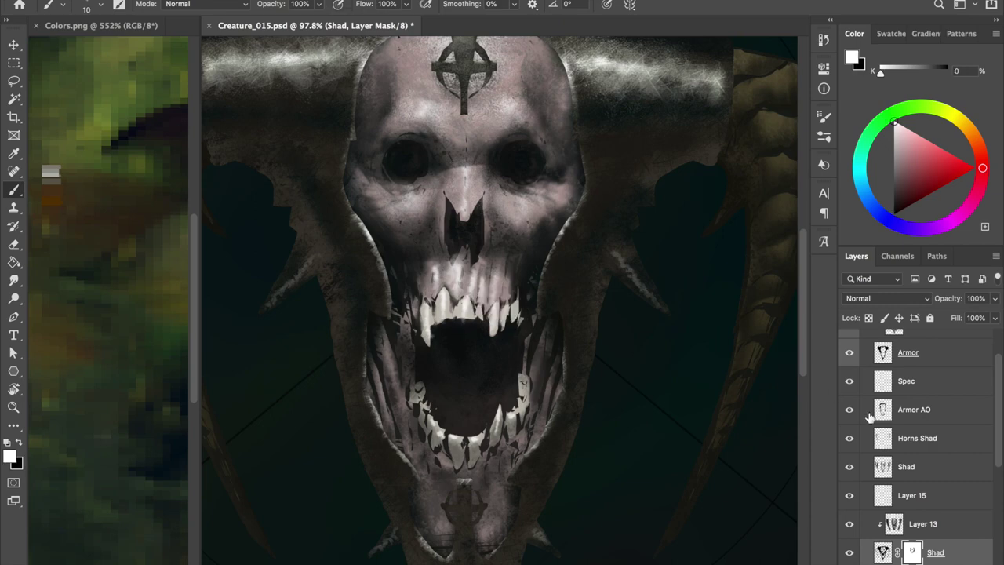
click(926, 381)
key(e)
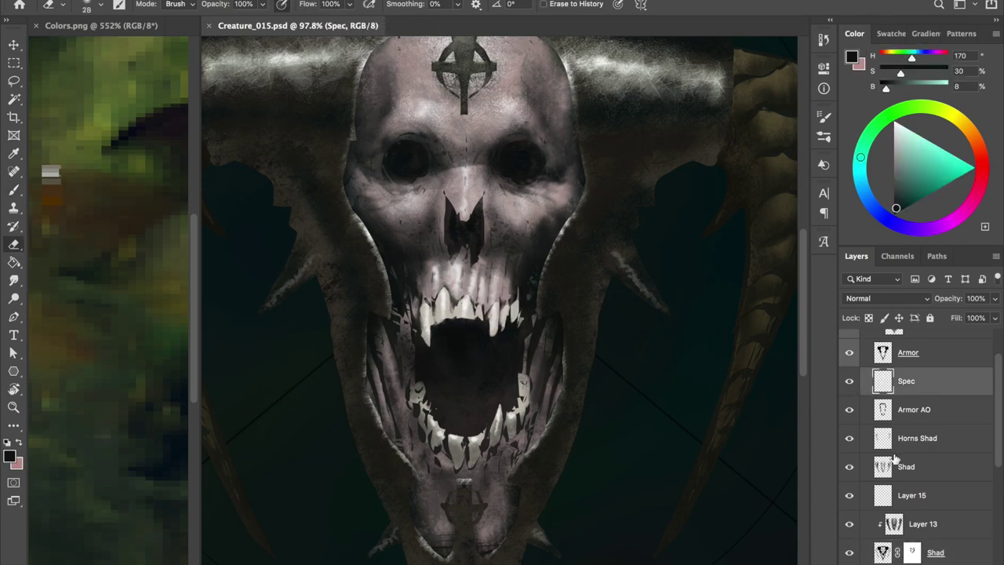
click(895, 457)
key(b)
right_click(480, 114)
alt+click(377, 227)
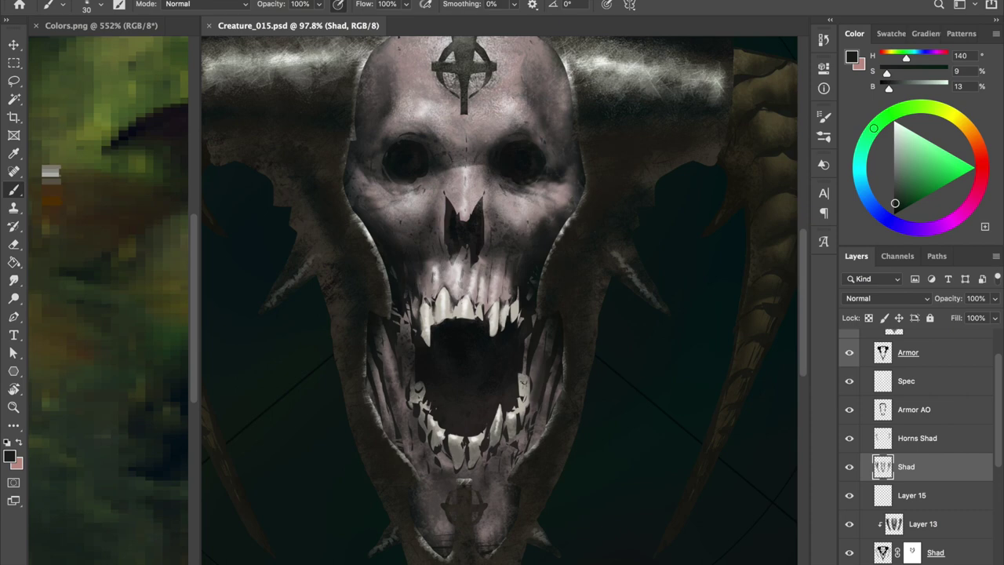
drag(424, 274, 430, 298)
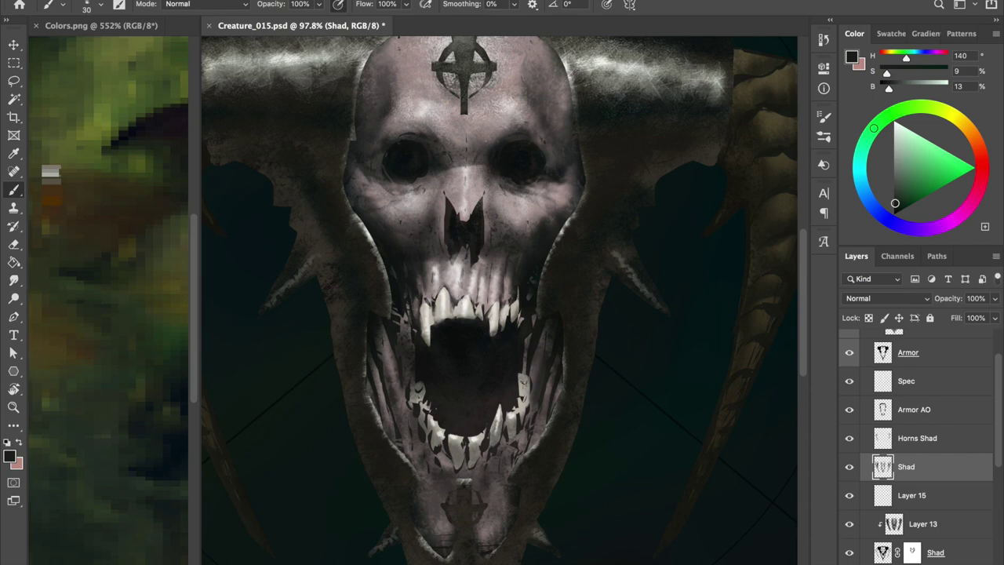
key(ctrl+s)
Darken the nose, the fangs and the mouth's right side with a 30 px soft brush
click(455, 205)
click(863, 379)
key(e)
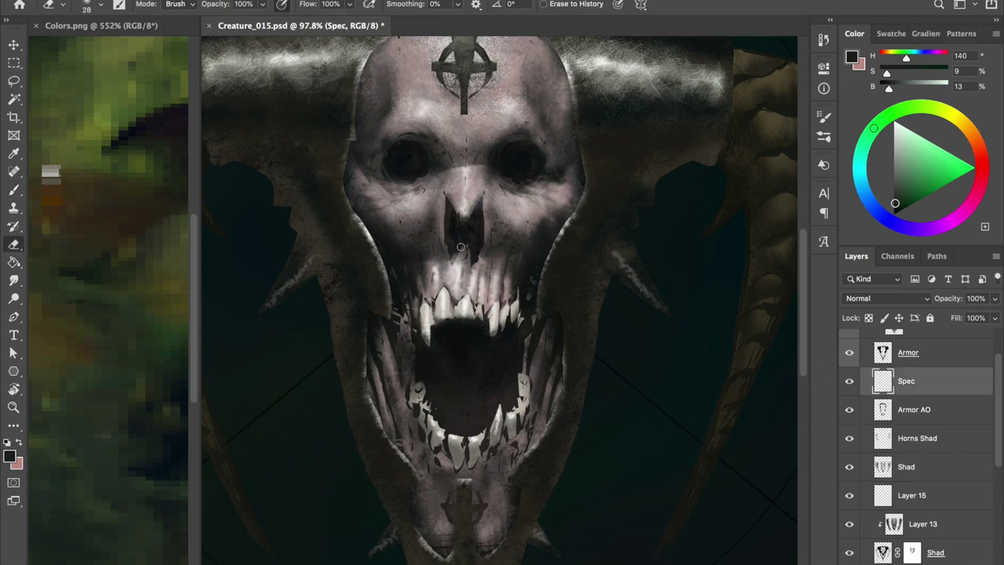
key(ctrl+s)
key(b)
click(906, 466)
right_click(423, 110)
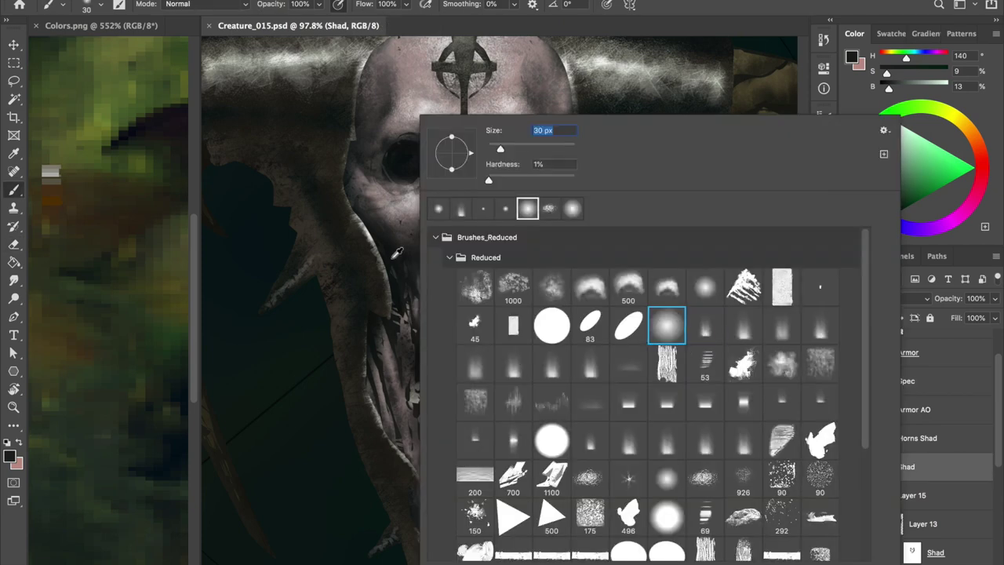
key(Escape)
drag(400, 312, 403, 326)
drag(530, 297, 527, 357)
key(ctrl+s)
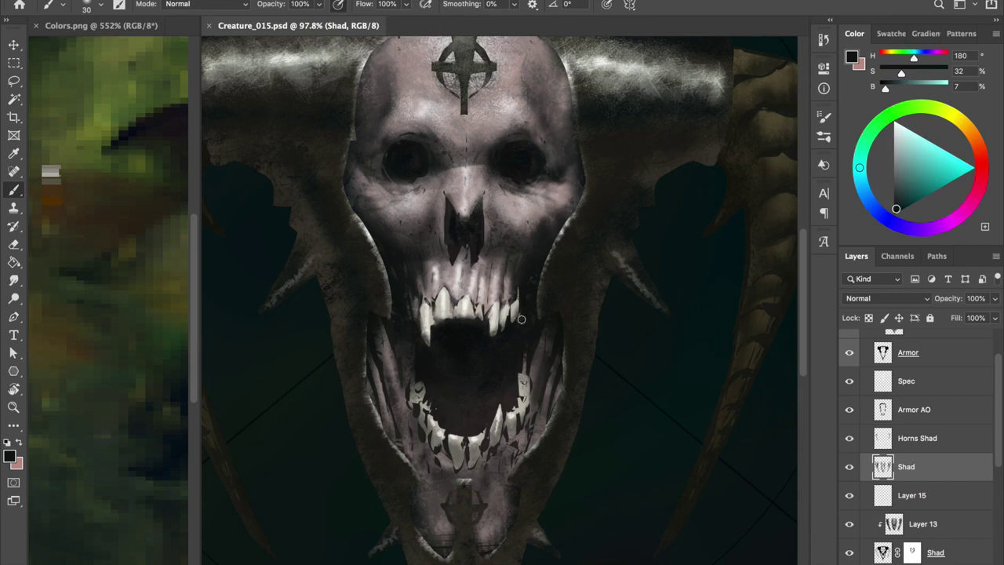
Reveal more lower-left teeth through the mask, then sample dark brown-grey with a 40 brush
click(910, 553)
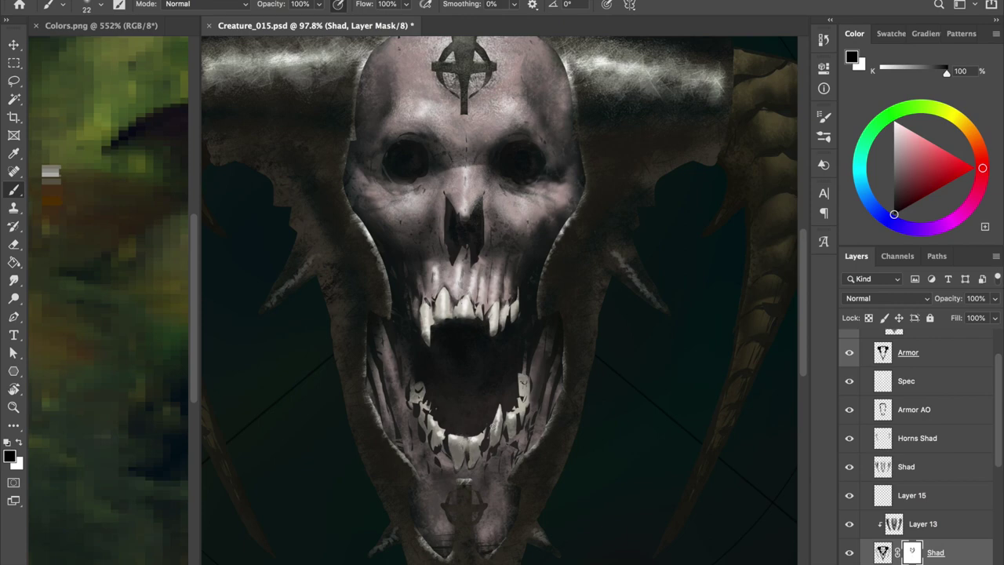
drag(423, 424, 425, 433)
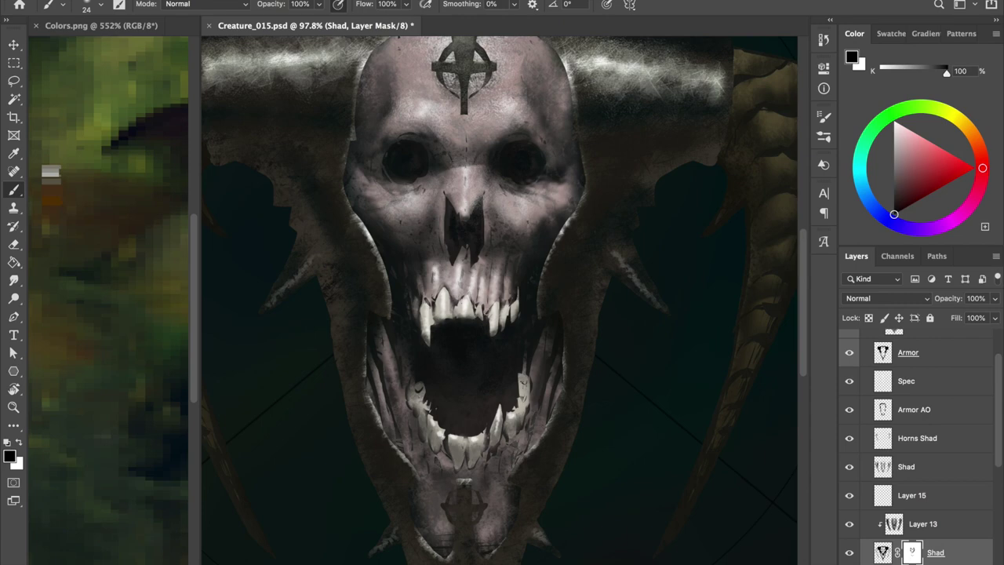
right_click(424, 118)
double_click(706, 325)
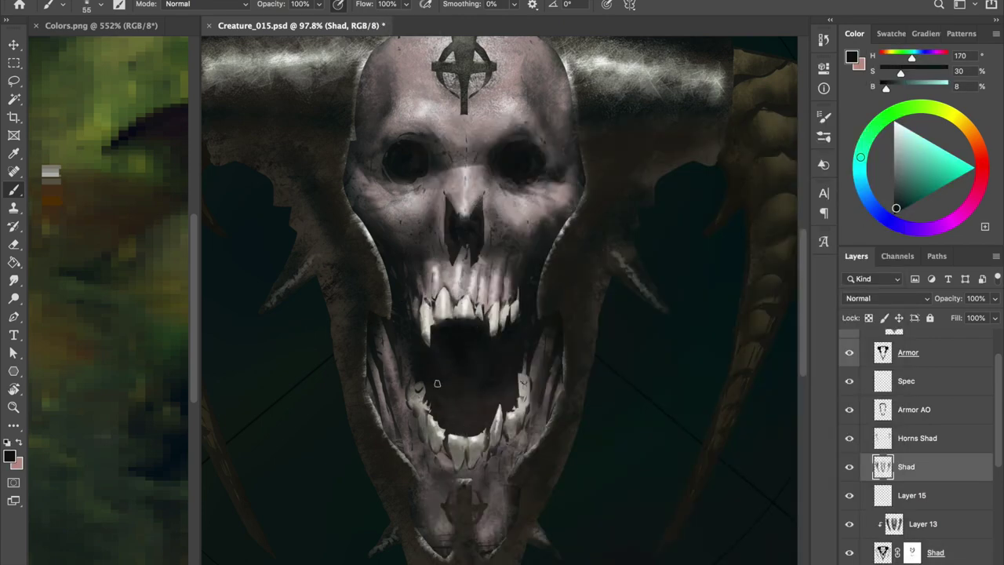
key(bracketright)
key(bracketright)
key(bracketright)
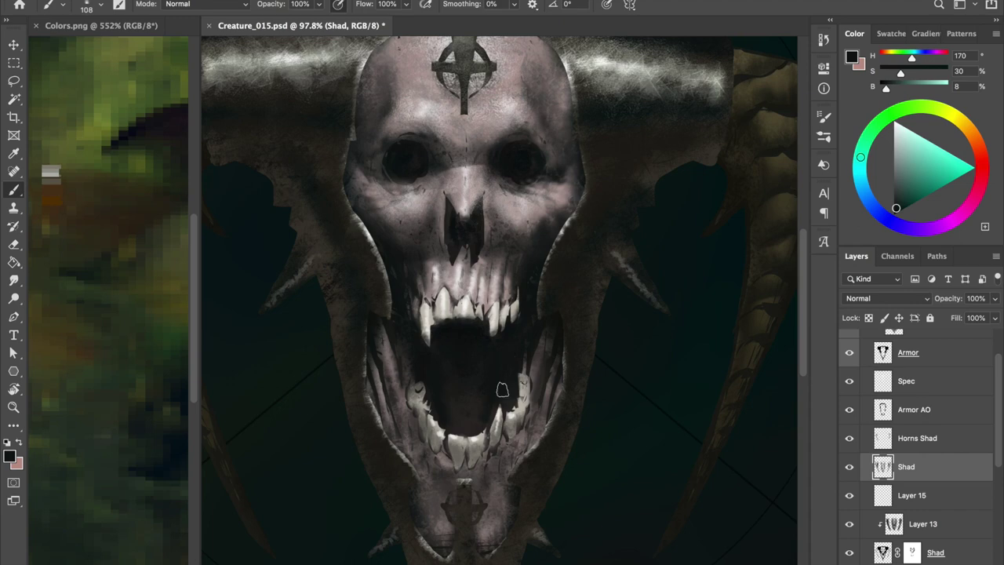
key(bracketleft)
key(bracketleft)
key(bracketleft)
alt+click(470, 411)
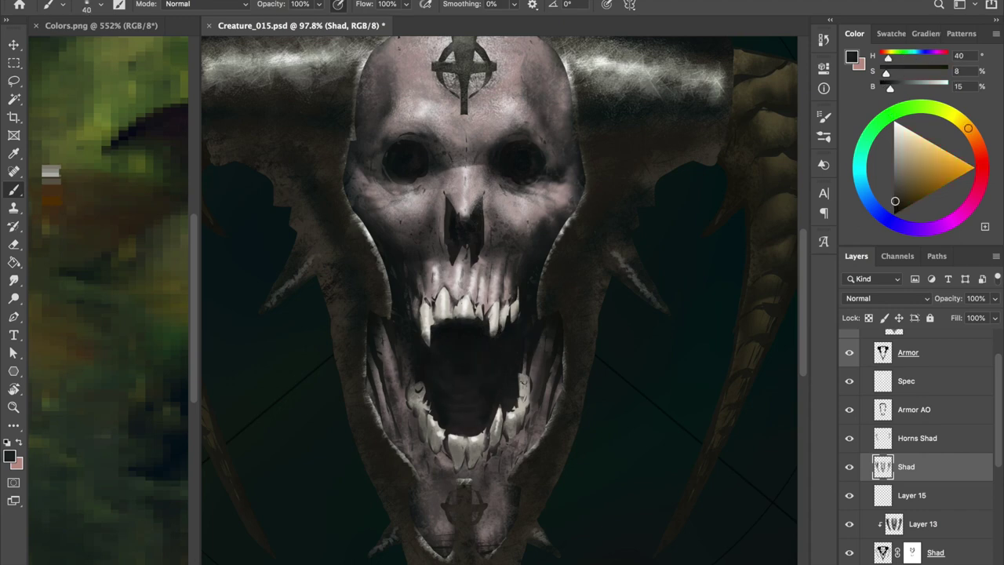
key(5)
key(0)
key(ctrl+s)
Paint dark shadows between the lower left and right teeth and along the lower-right jaw
drag(473, 461, 529, 381)
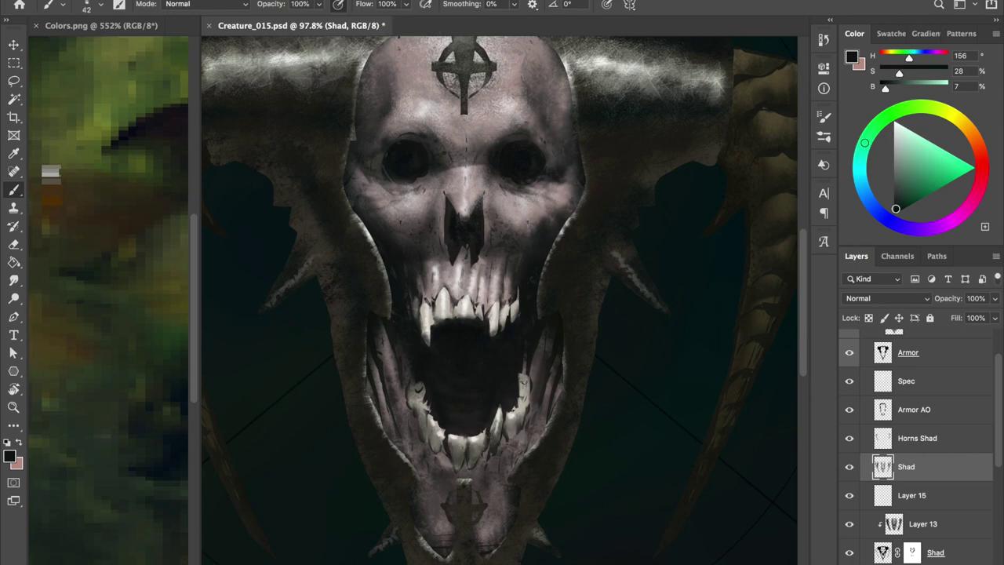
mouse_move(413, 392)
mouse_down()
mouse_move(438, 458)
mouse_move(428, 486)
mouse_move(399, 401)
mouse_up()
mouse_move(504, 453)
mouse_down()
mouse_move(533, 419)
mouse_move(493, 461)
mouse_move(420, 493)
mouse_up()
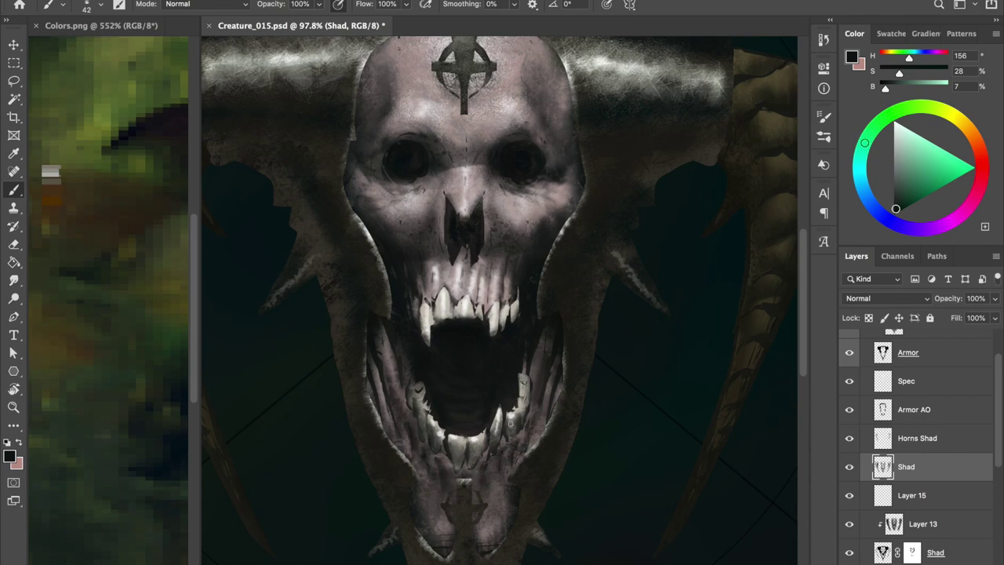
right_click(494, 114)
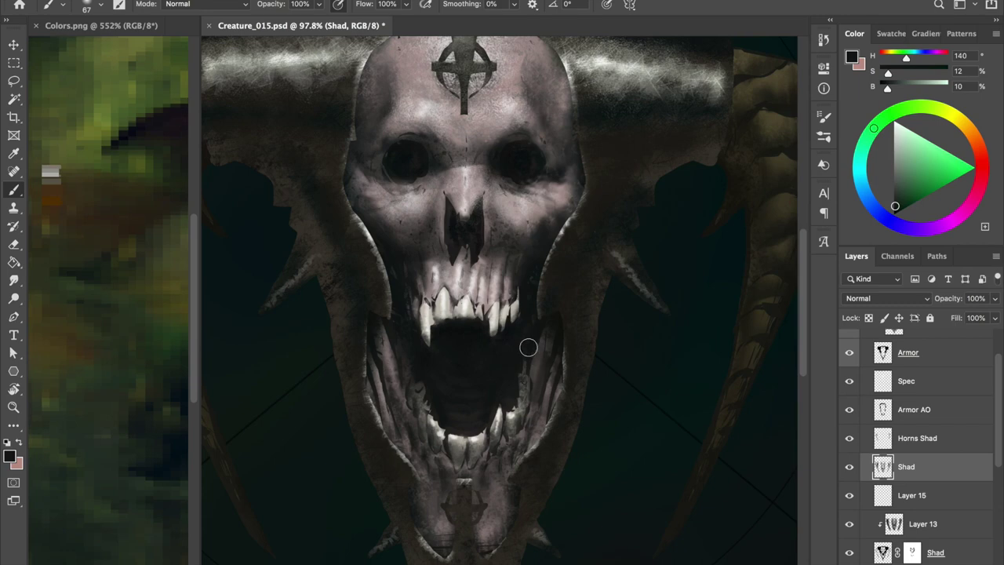
key(e)
scroll(429, 408, down, 2)
scroll(439, 424, up, 3)
key(bracketleft)
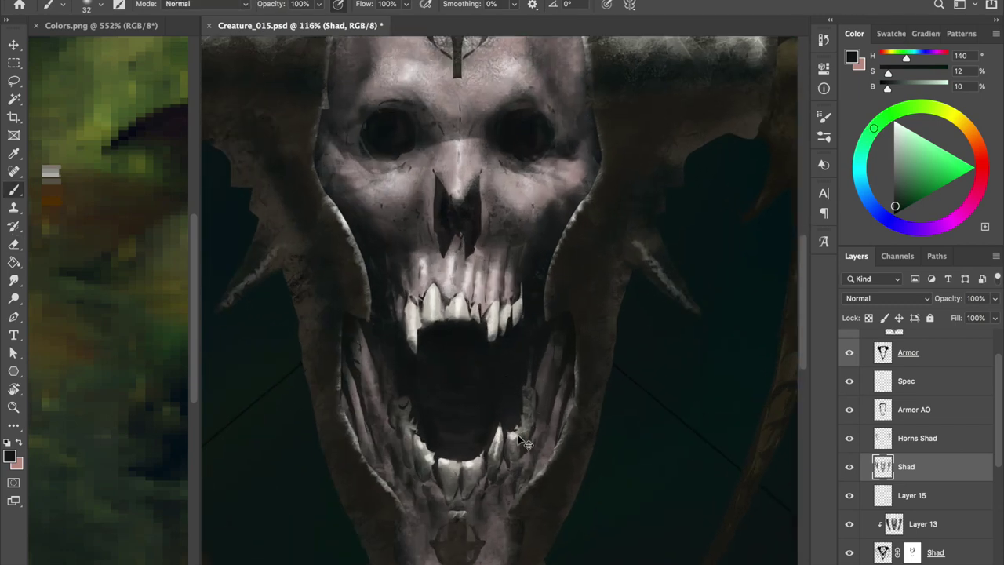
Paint white teeth highlights on the Spec layer with a 34 px brush and save
key(alt+bracketright)
key(alt+bracketright)
key(alt+bracketright)
key(b)
drag(549, 326, 455, 312)
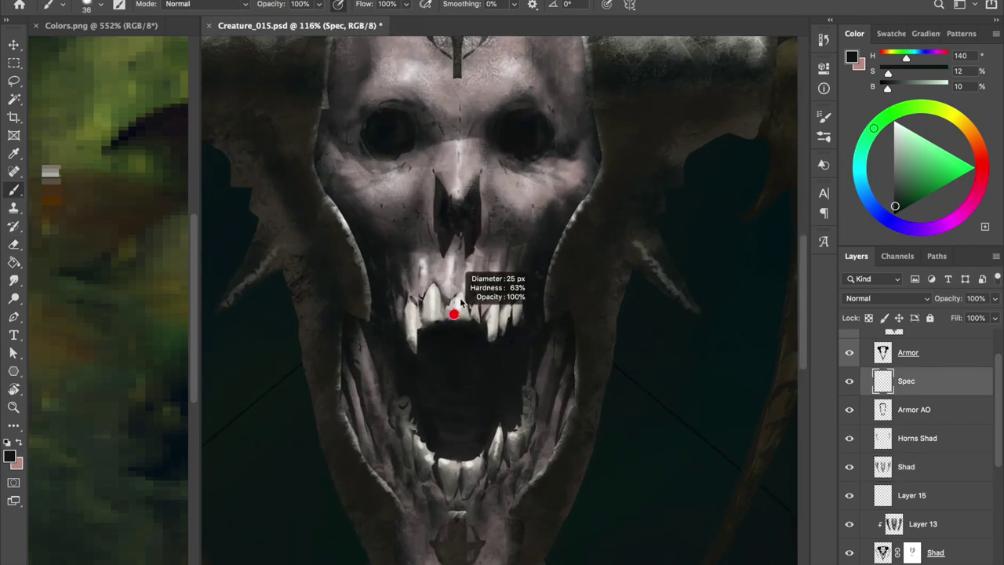
right_click(493, 115)
key(Return)
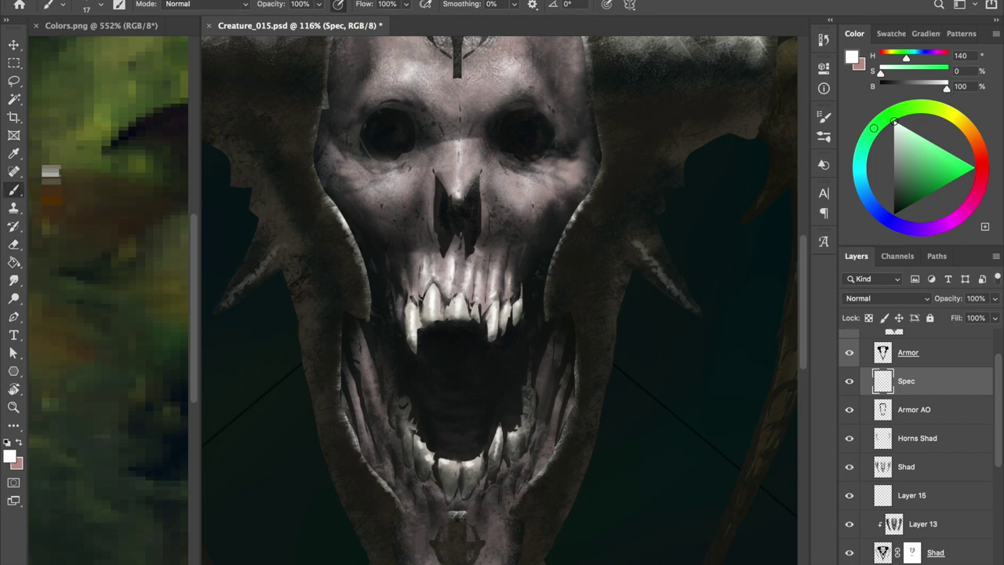
key(bracketright)
key(ctrl+s)
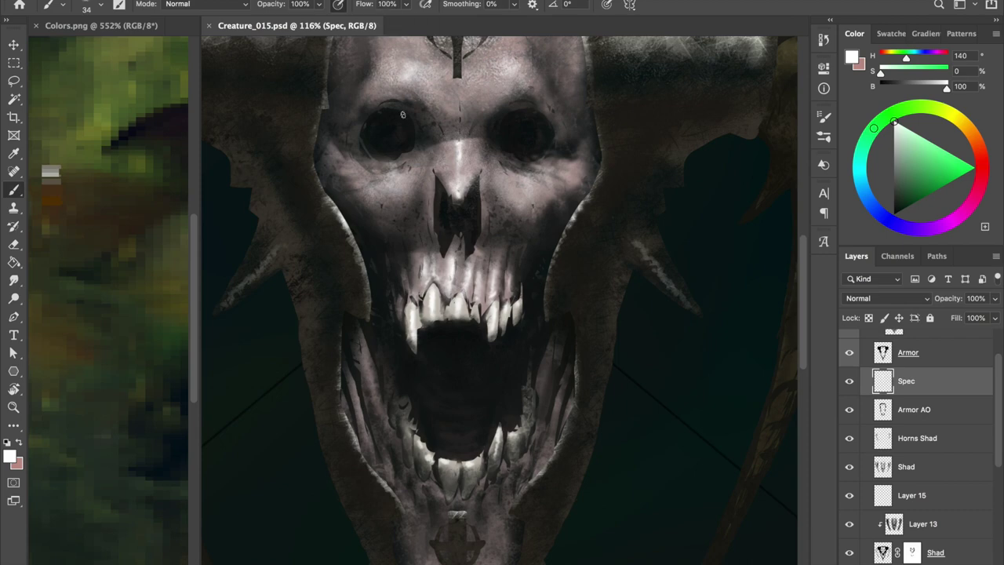
Shade on the Shad layer with sampled dark grey and dark teal at brush size 43, saving
click(885, 464)
right_click(451, 118)
alt+click(414, 298)
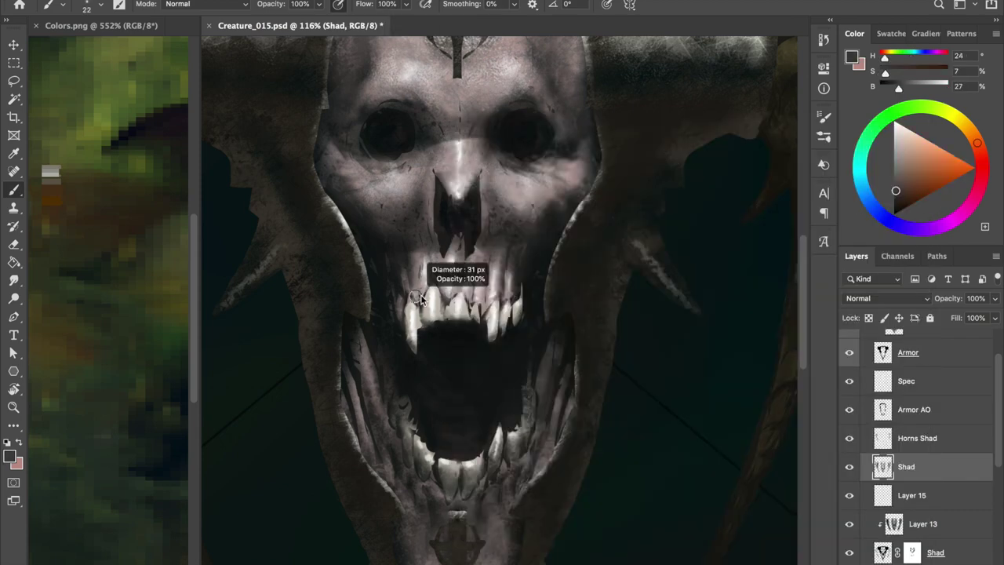
key(bracketleft)
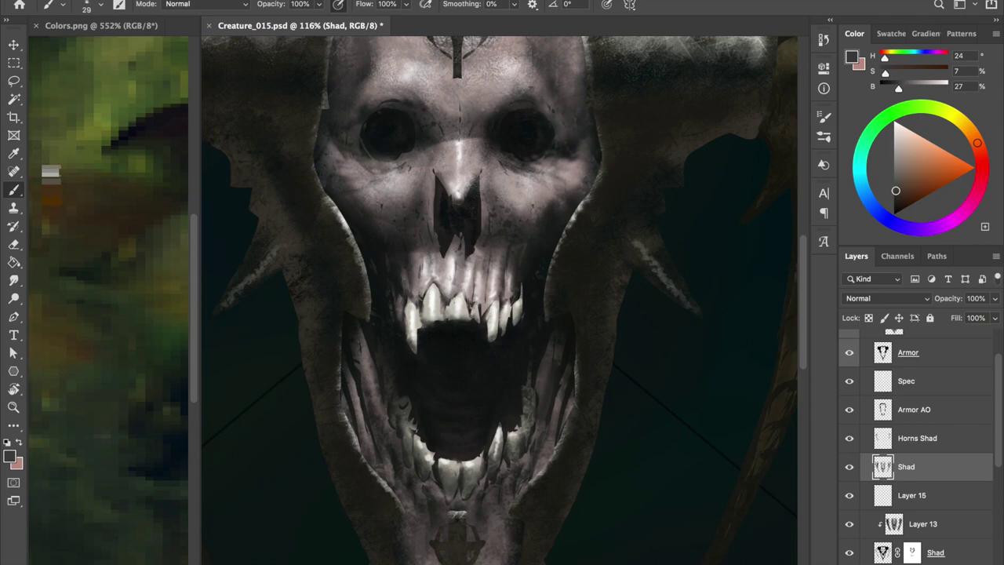
key(bracketright)
key(ctrl+s)
alt+click(377, 281)
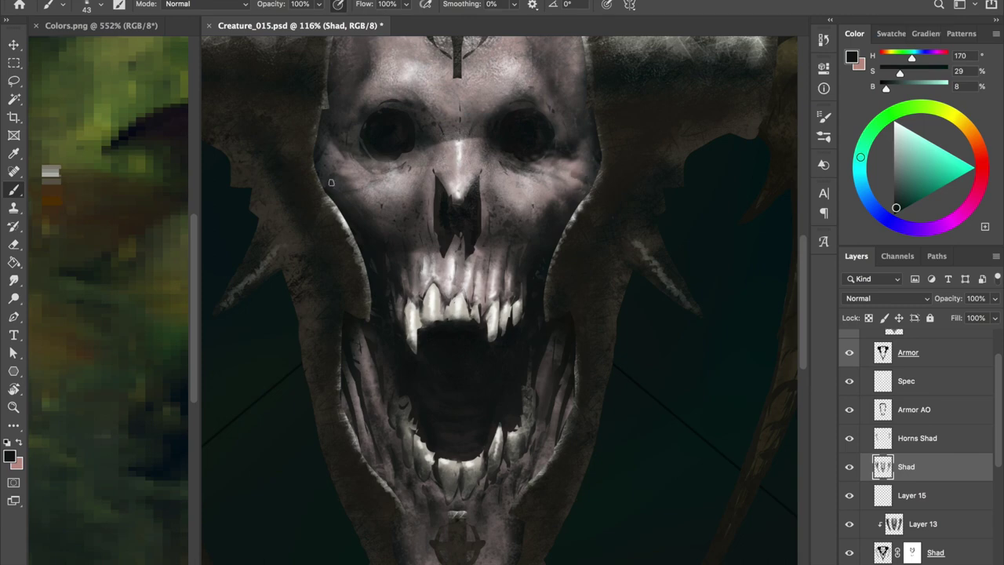
key(ctrl+s)
Alternate between the lower Shad mask and upper Shad layer with a 12 px brush and eraser
click(911, 552)
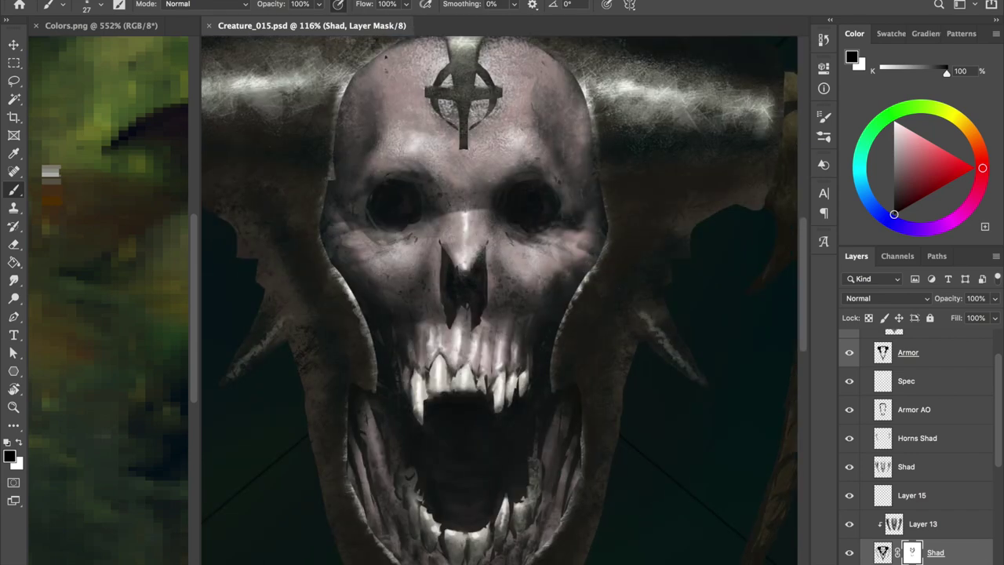
right_click(460, 124)
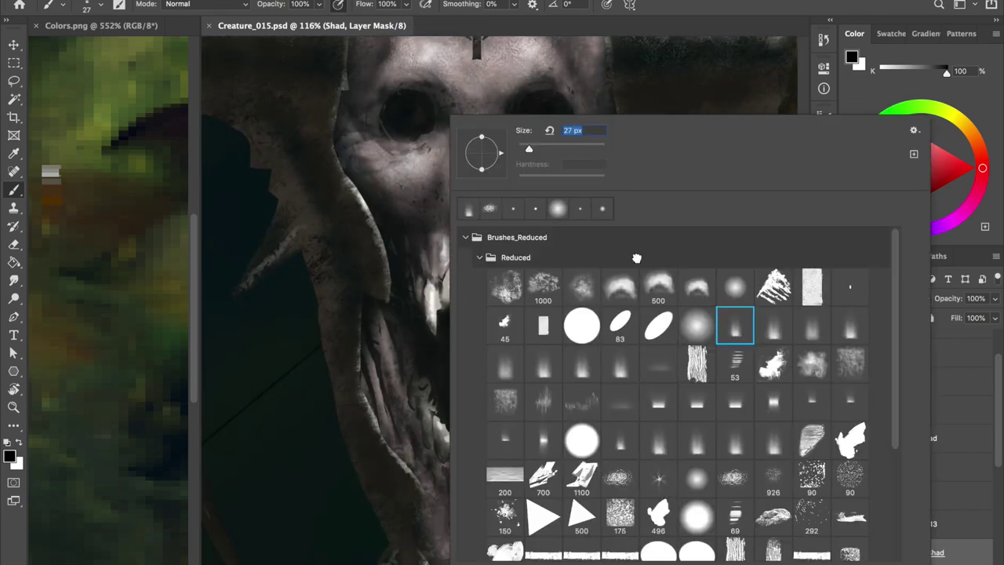
key(Escape)
drag(499, 273, 492, 273)
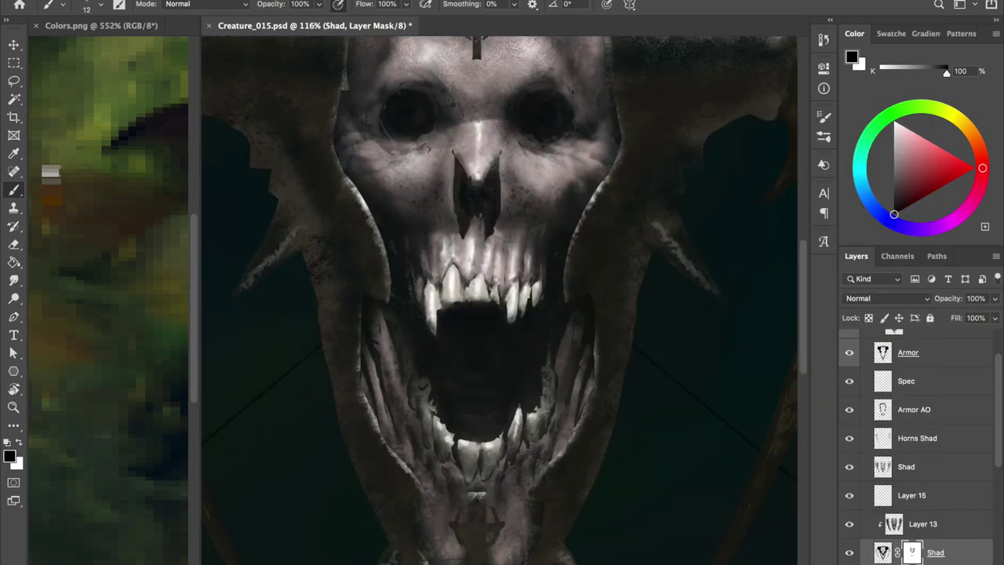
click(906, 467)
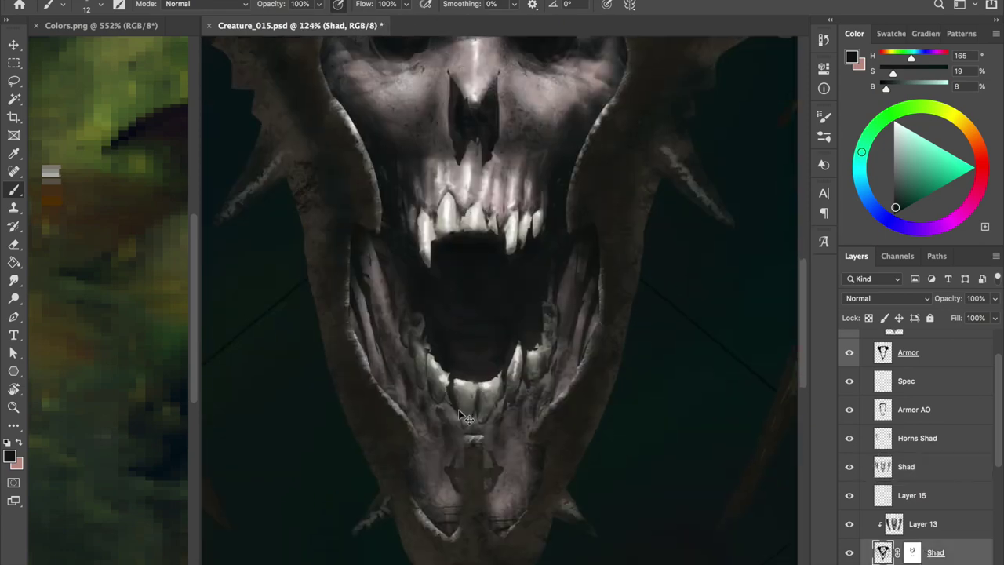
click(912, 552)
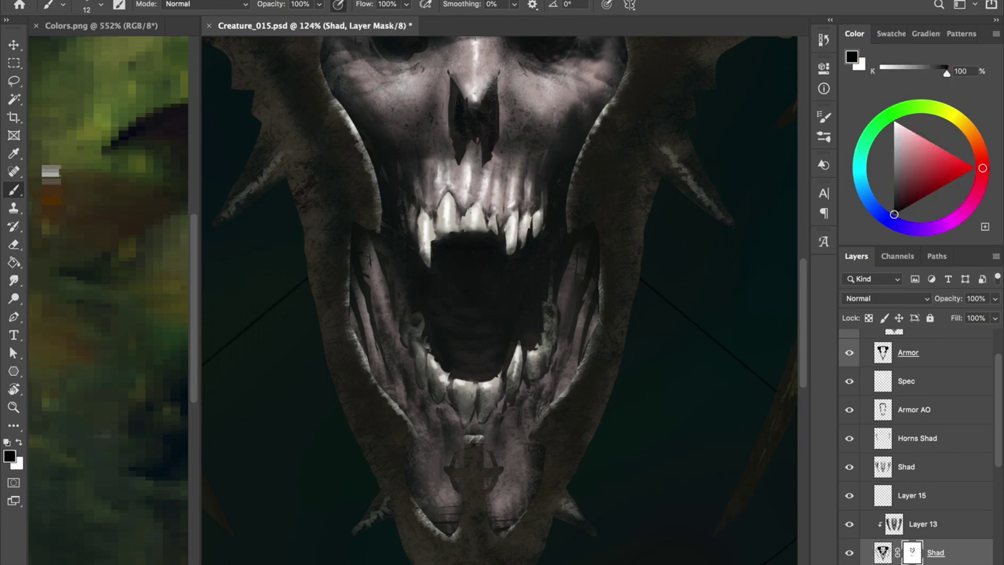
click(892, 462)
key(e)
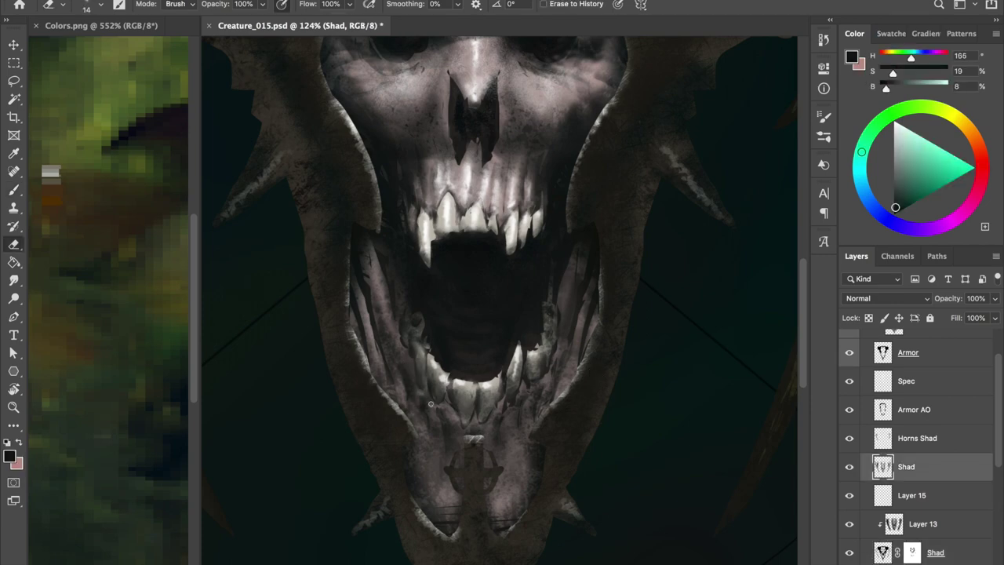
click(911, 552)
key(b)
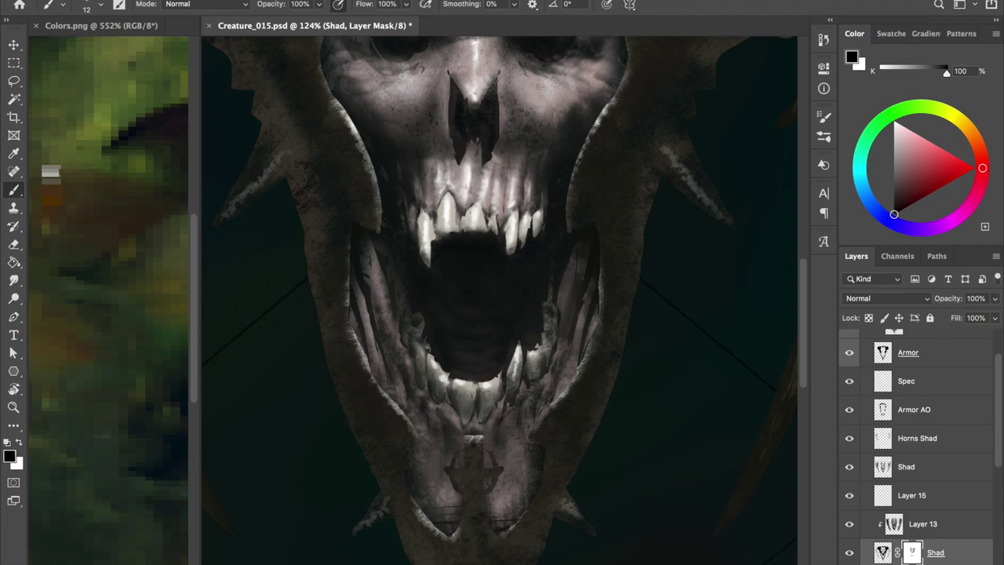
Enlarge the brush to 44 px and toggle the Shad layer off and on to compare
scroll(365, 262, down, 2)
scroll(366, 262, up, 2)
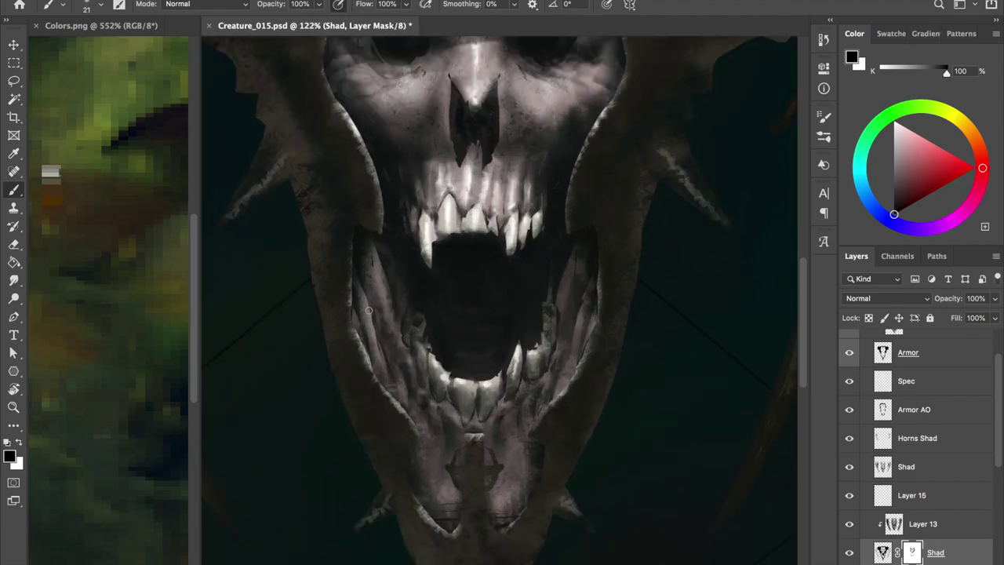
right_click(447, 118)
drag(365, 277, 376, 276)
click(851, 467)
click(850, 467)
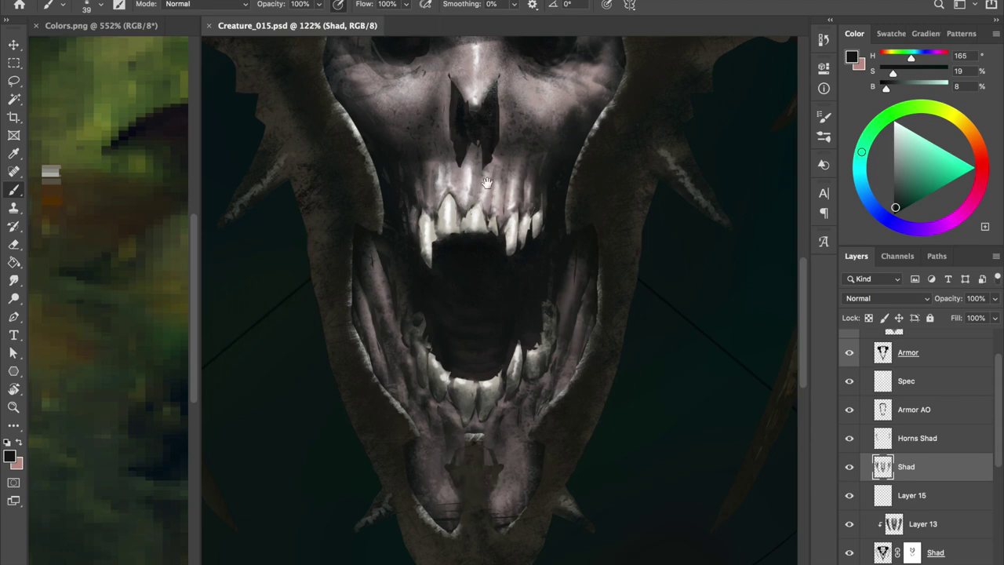
scroll(481, 190, up, 5)
key(alt+bracketright)
key(alt+bracketright)
Move the Armor AO layer above the Spec layer and save
key(ctrl+bracketright)
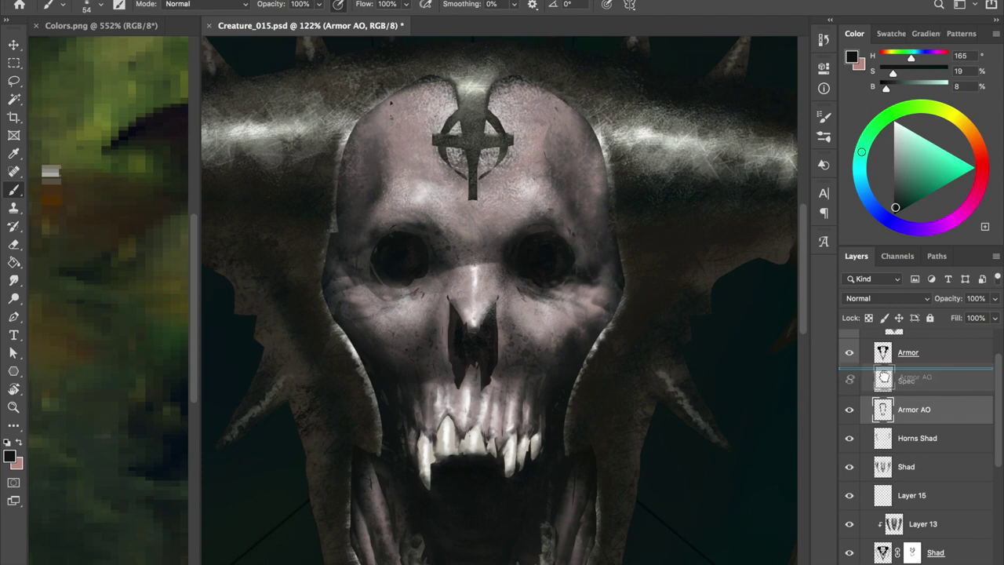
key(ctrl+s)
key(e)
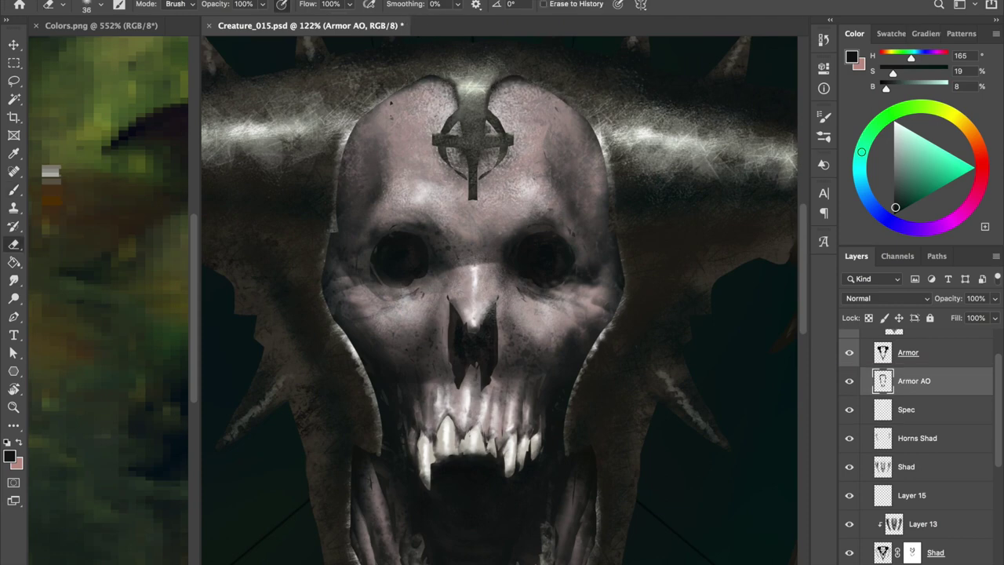
key(b)
Shrink the brush to 46 and toggle Armor AO visibility to compare
right_click(488, 149)
drag(489, 149, 451, 148)
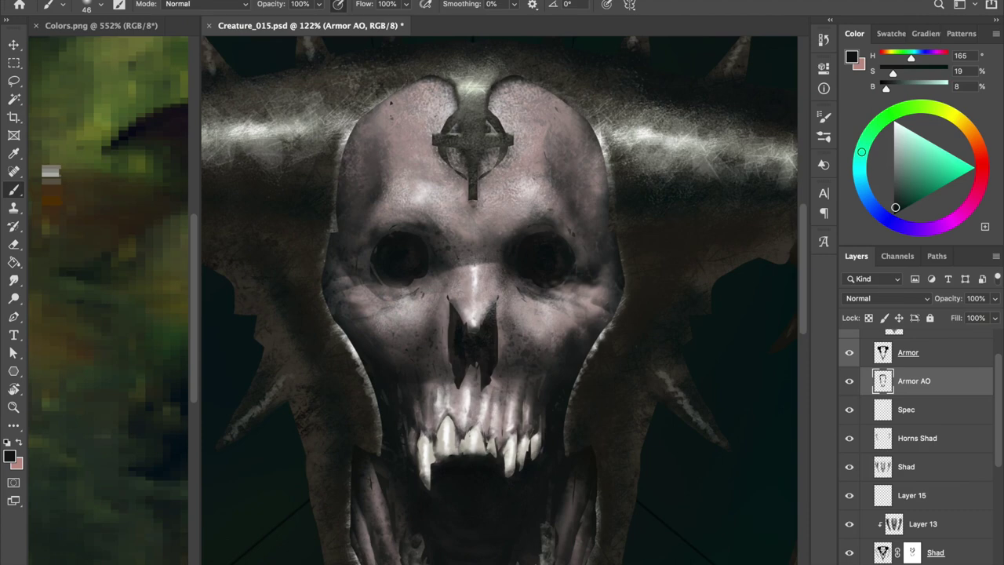
click(849, 390)
click(849, 390)
click(850, 392)
click(849, 386)
key(e)
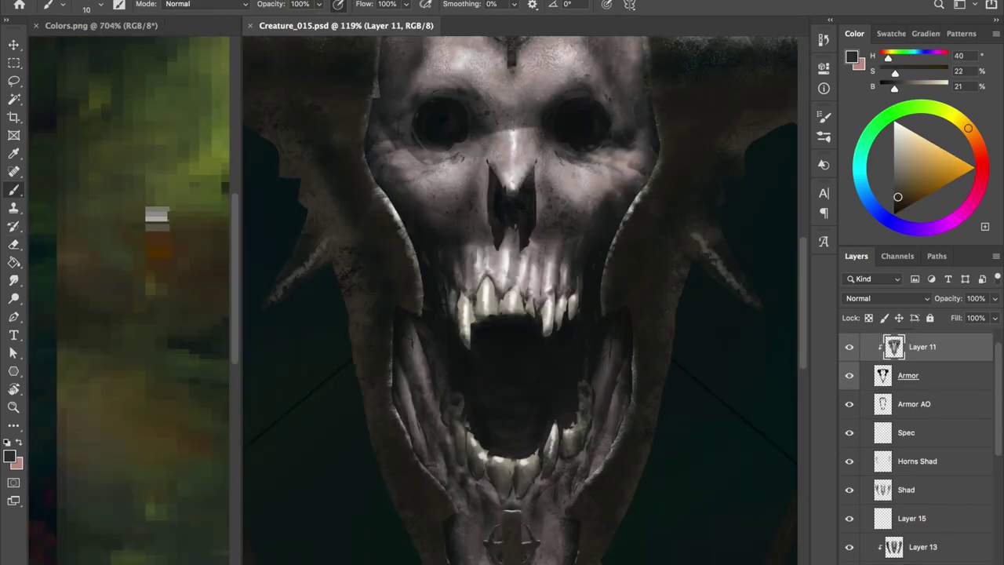
Paint dark strokes near the teeth, shifting the paint colour through white, orange and dark brown
drag(413, 238, 420, 305)
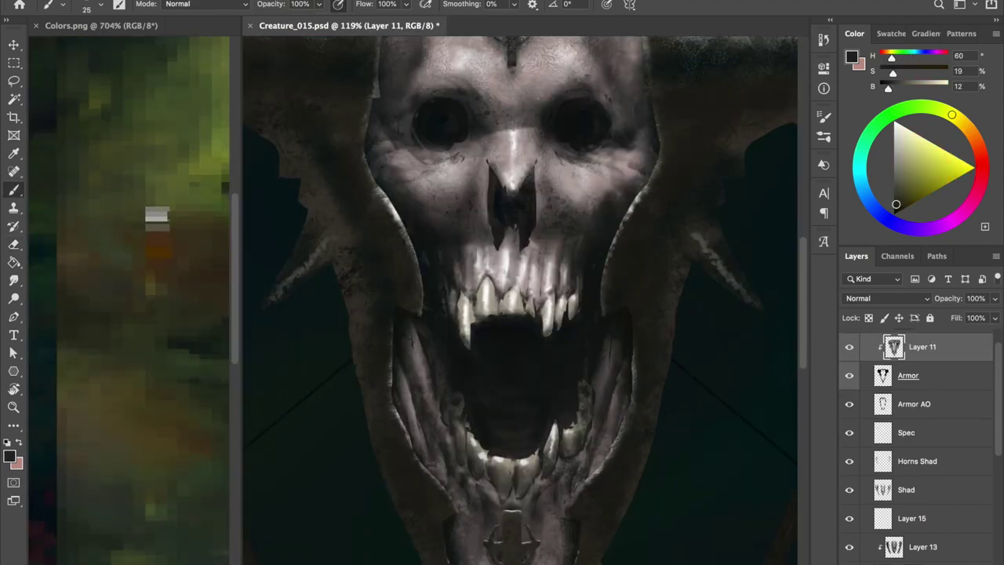
click(895, 123)
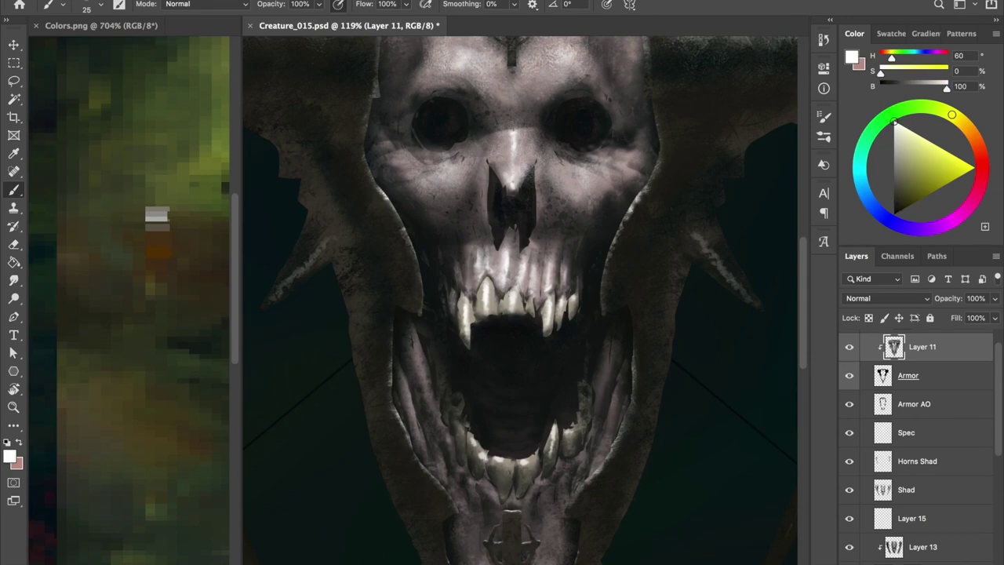
drag(952, 115, 968, 128)
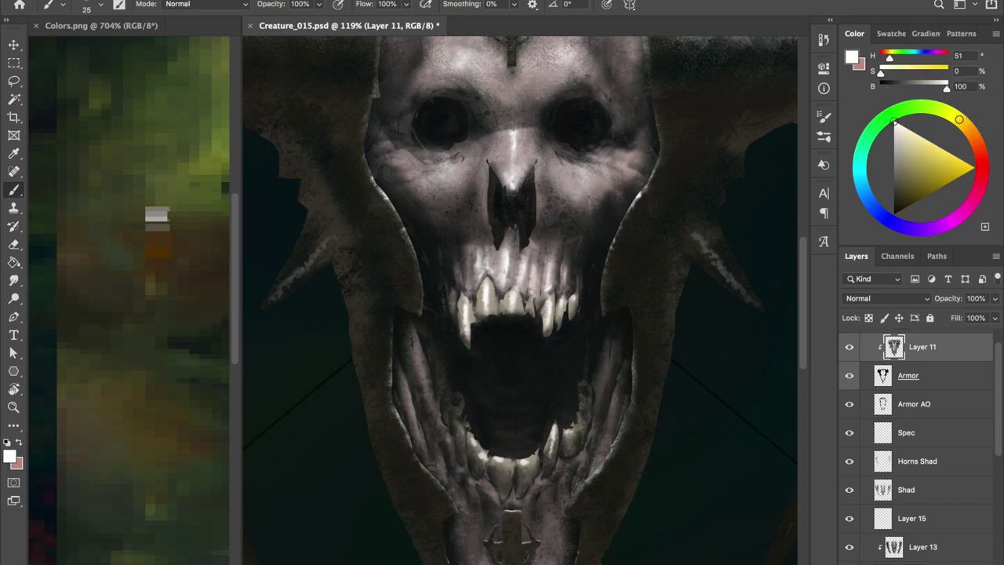
alt+click(633, 204)
drag(968, 128, 928, 106)
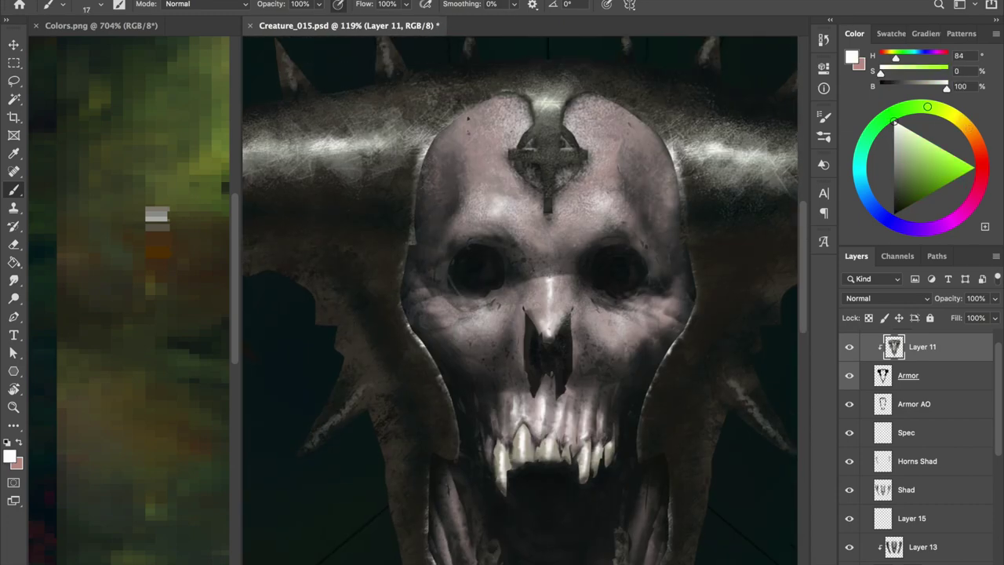
Alternate sampled dark browns and white on the armor band with a larger brush, and save
alt+click(612, 98)
alt+click(504, 91)
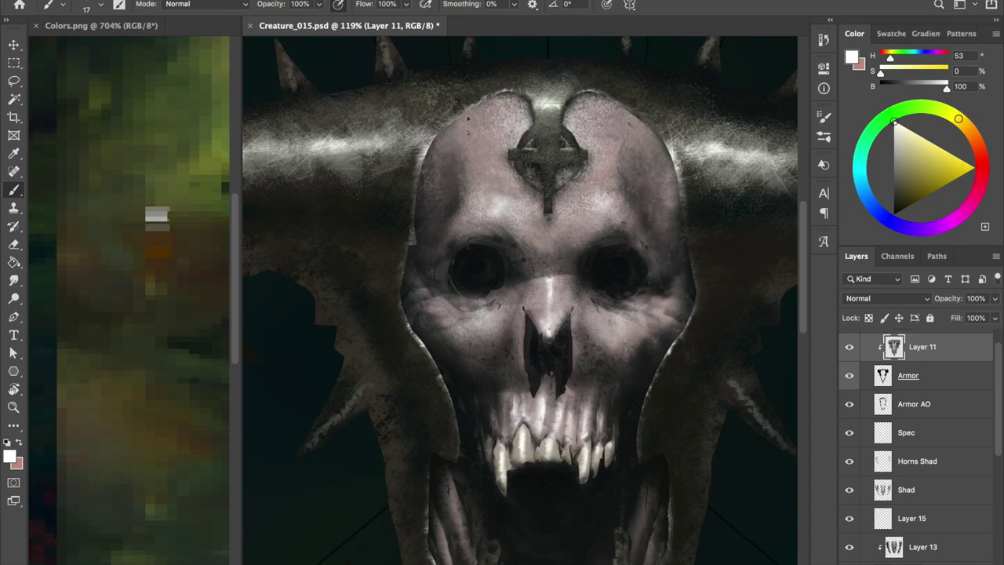
alt+click(614, 99)
alt+click(314, 298)
key(bracketright)
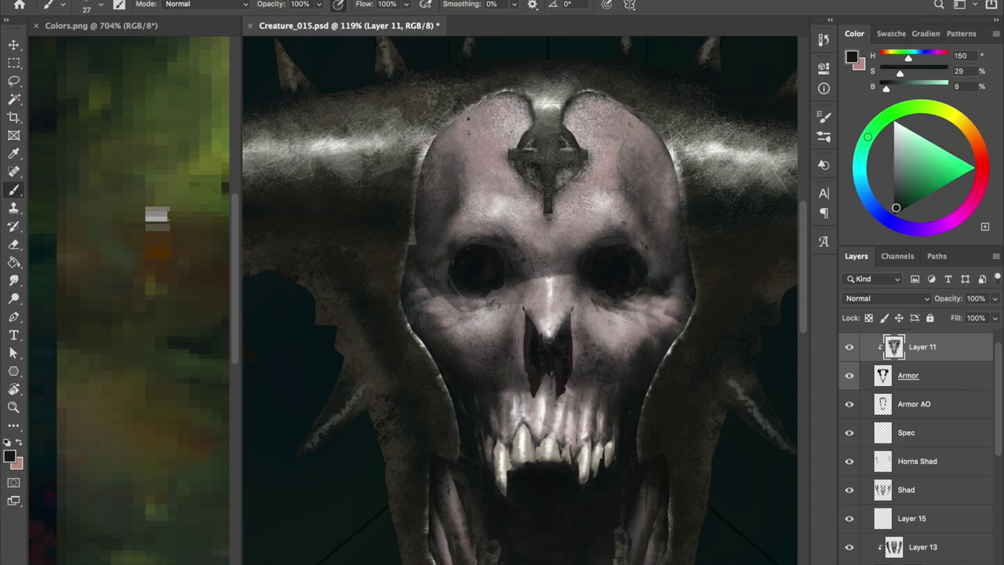
alt+click(418, 101)
key(bracketright)
key(bracketright)
key(bracketright)
key(ctrl+s)
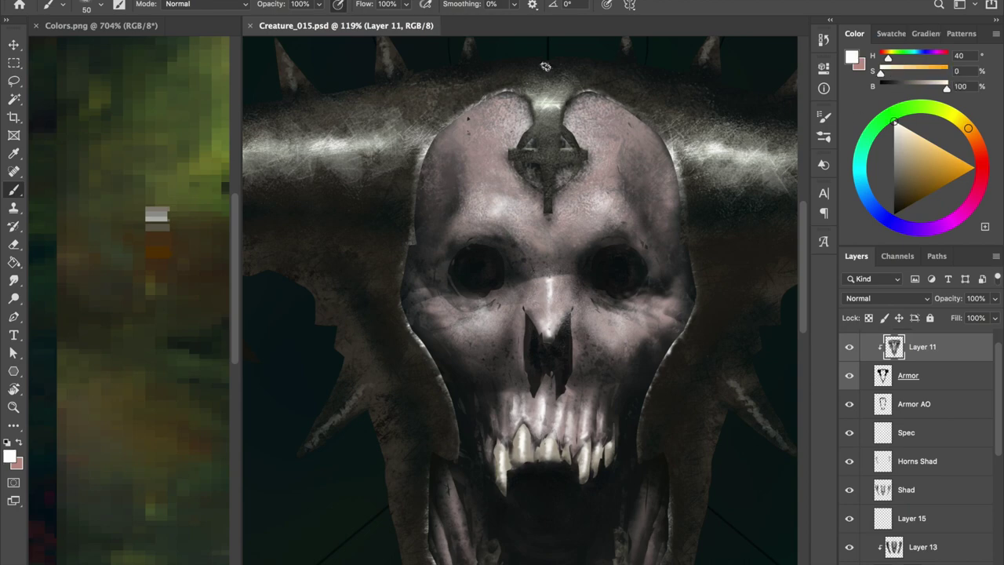
Zoom in on the top of the skull and sample the pinkish forehead skin tone
scroll(564, 75, up, 3)
alt+click(565, 75)
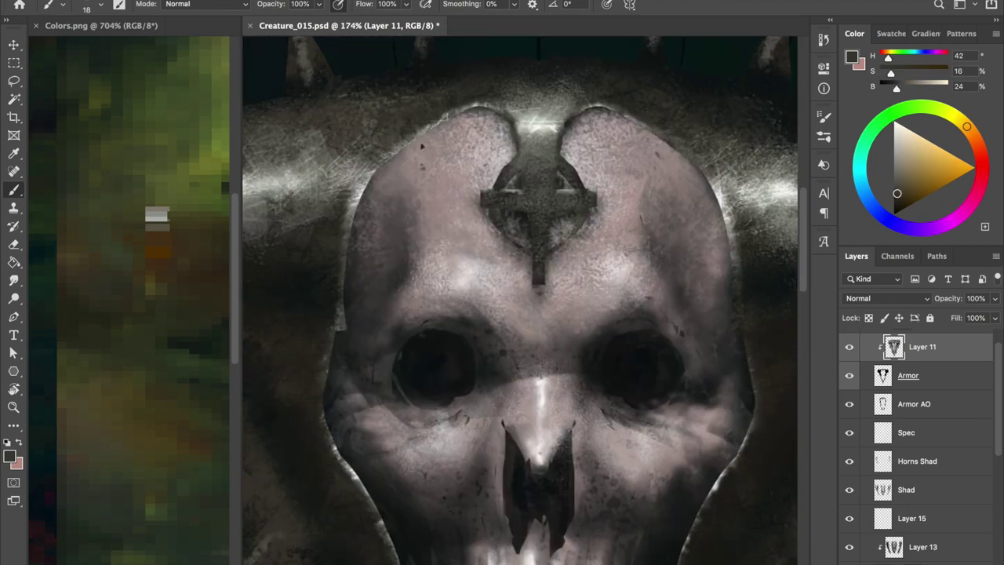
alt+click(400, 145)
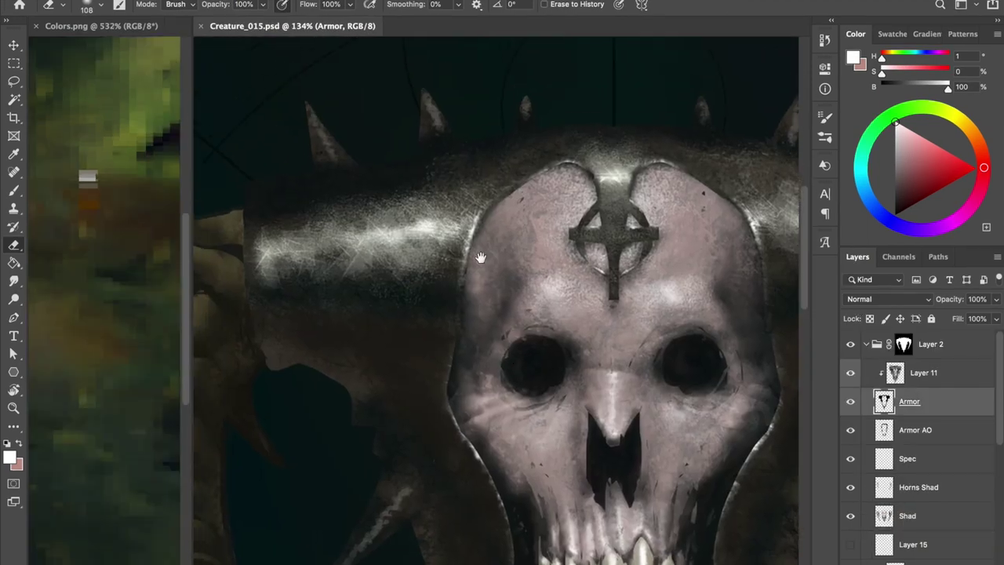
On Layer 11 with a new brush preset, paint a white highlight on the right horn spike
right_click(481, 258)
key(alt+bracketright)
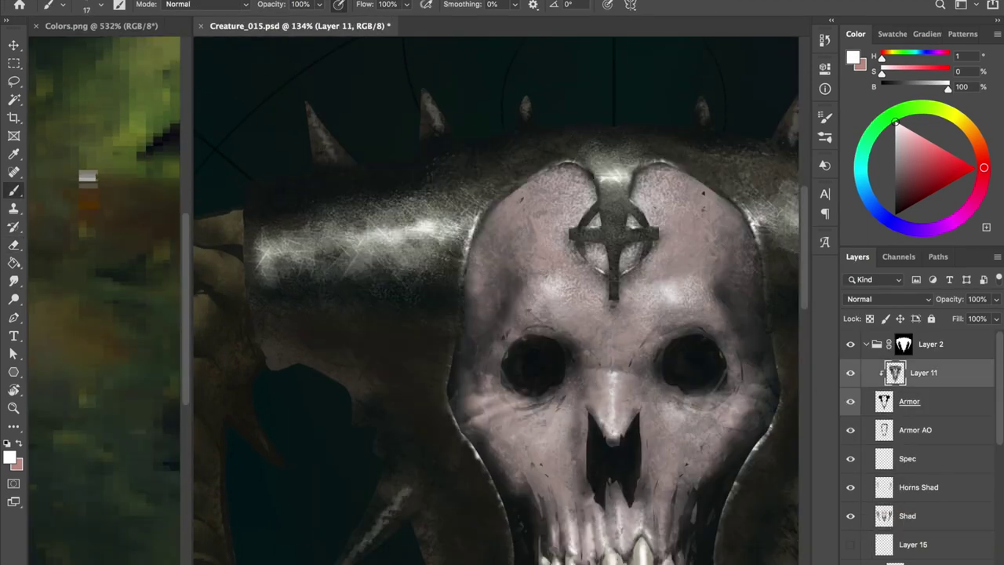
alt+click(525, 116)
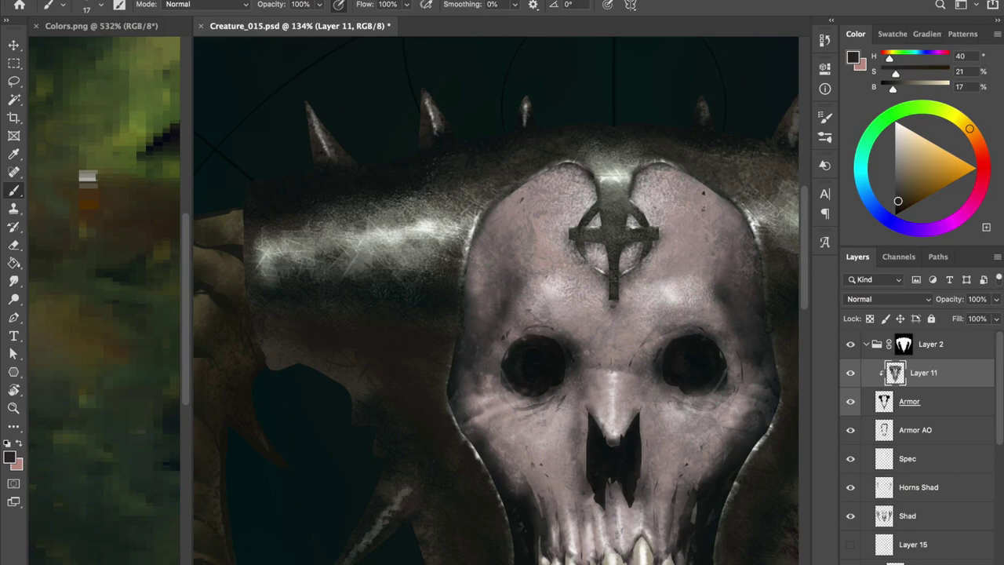
alt+click(428, 122)
drag(427, 121, 268, 125)
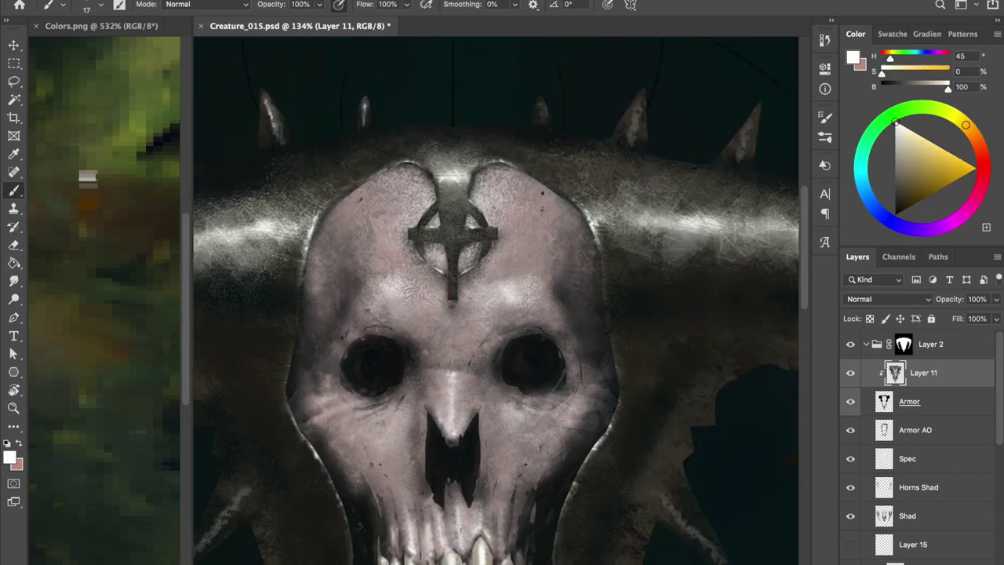
drag(502, 235, 424, 216)
alt+click(425, 216)
alt+click(669, 139)
drag(666, 142, 676, 92)
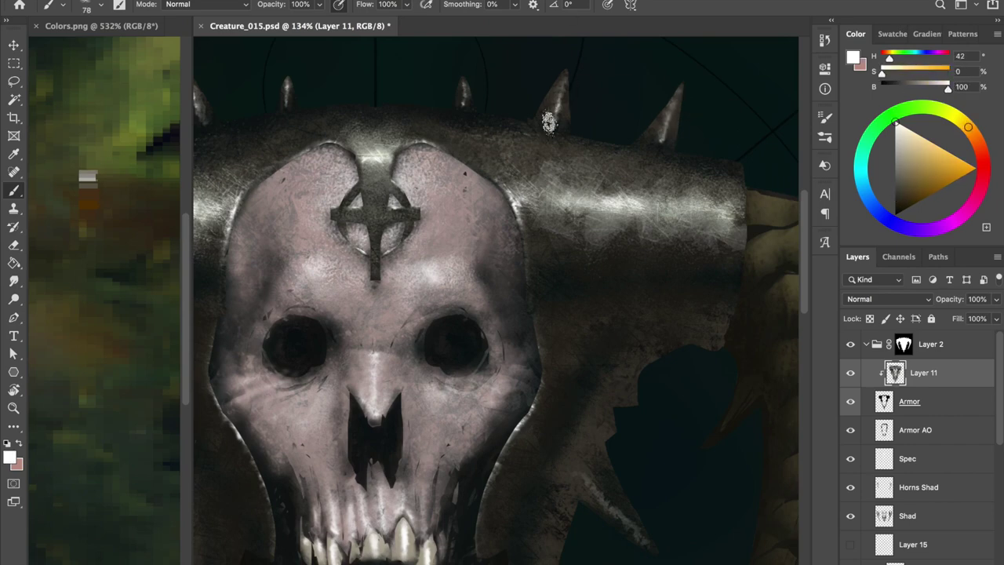
Enlarge the brush and paint grey-brown over the white streak on the left spike
alt+click(608, 99)
drag(596, 102, 568, 118)
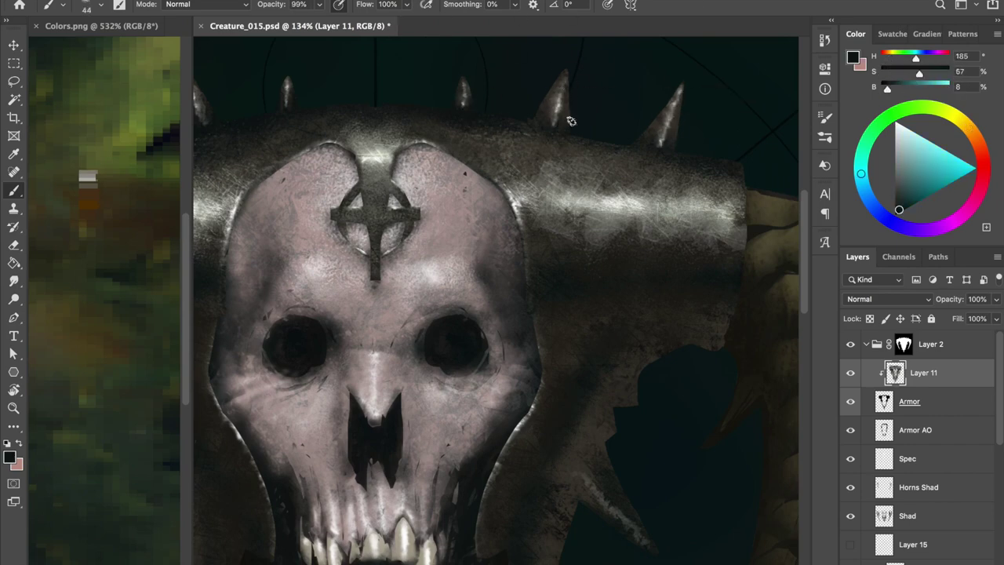
scroll(314, 118, left, 5)
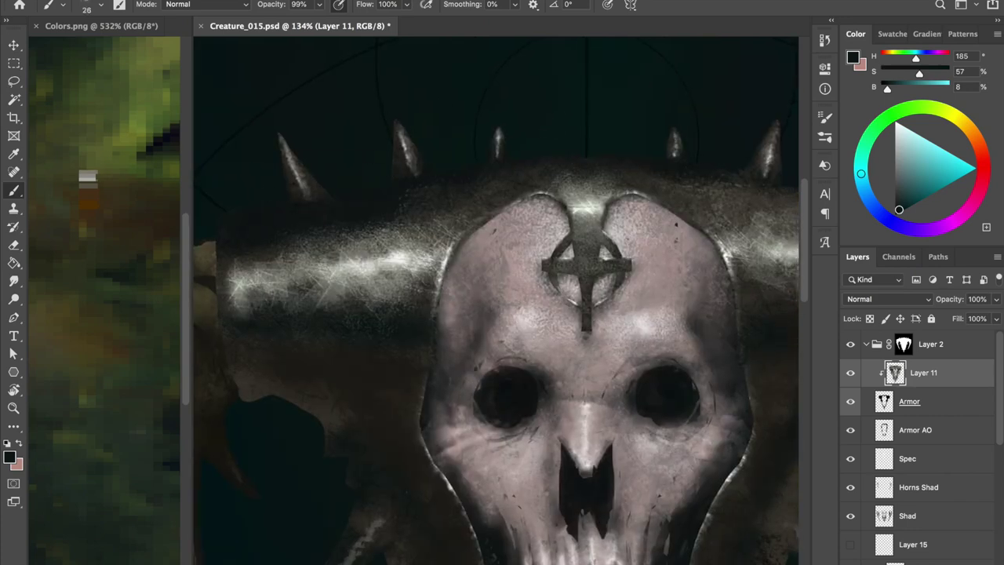
scroll(275, 149, down, 5)
alt+click(90, 179)
drag(357, 302, 314, 365)
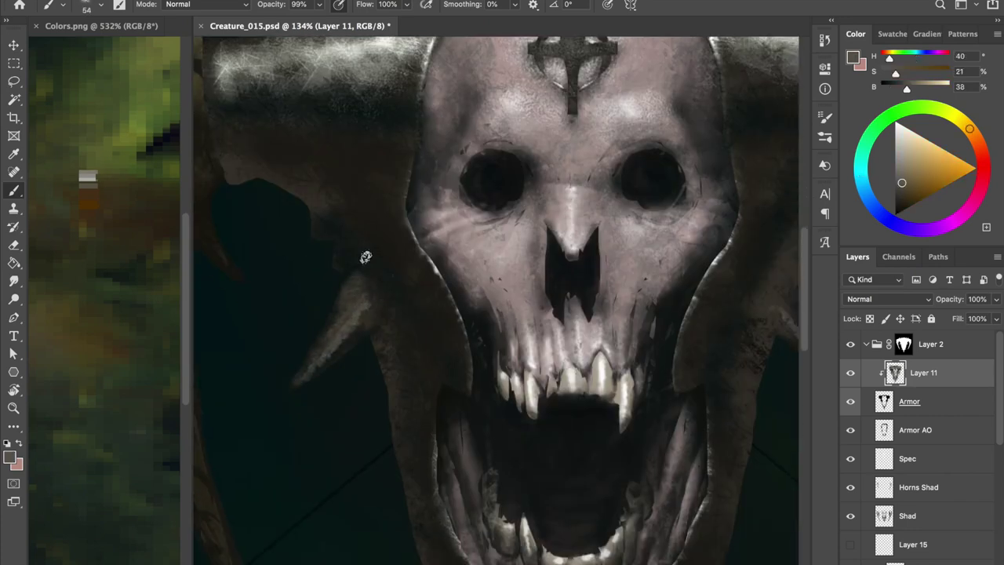
Pan around the skull, resample the dark armor colours, and save
scroll(395, 202, down, 2)
drag(345, 251, 358, 251)
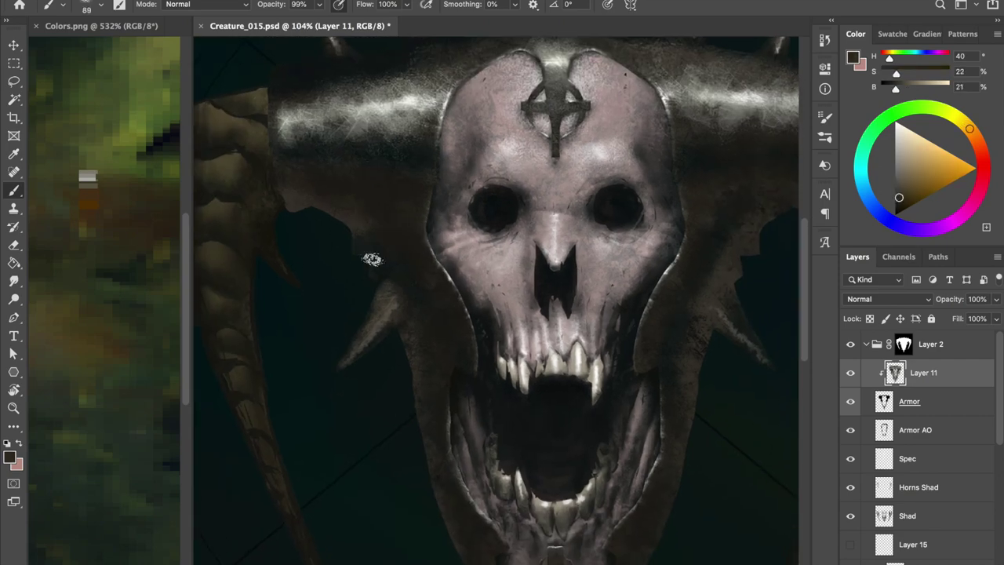
scroll(388, 314, down, 5)
scroll(672, 242, up, 6)
scroll(672, 242, left, 3)
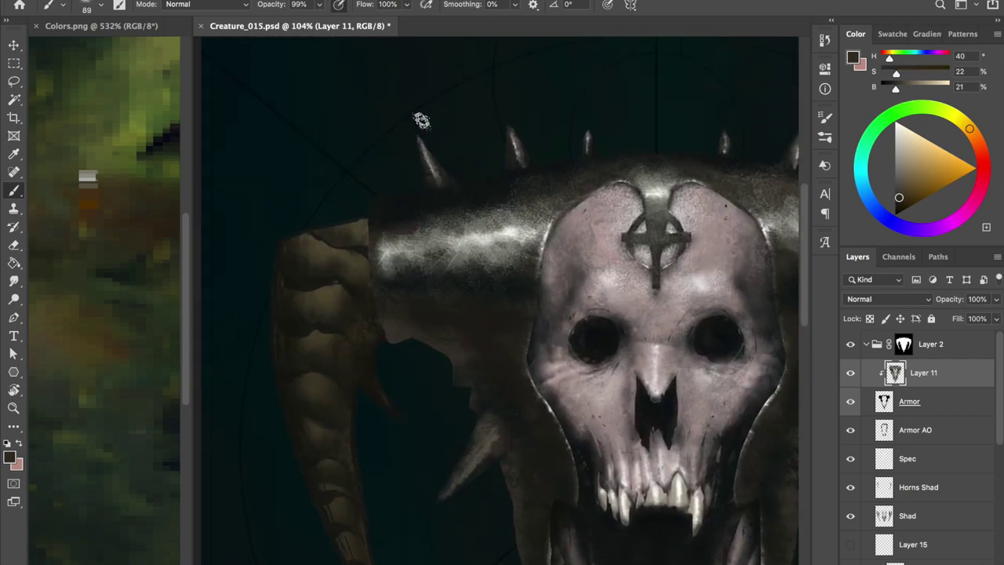
scroll(505, 131, right, 2)
scroll(506, 131, right, 1)
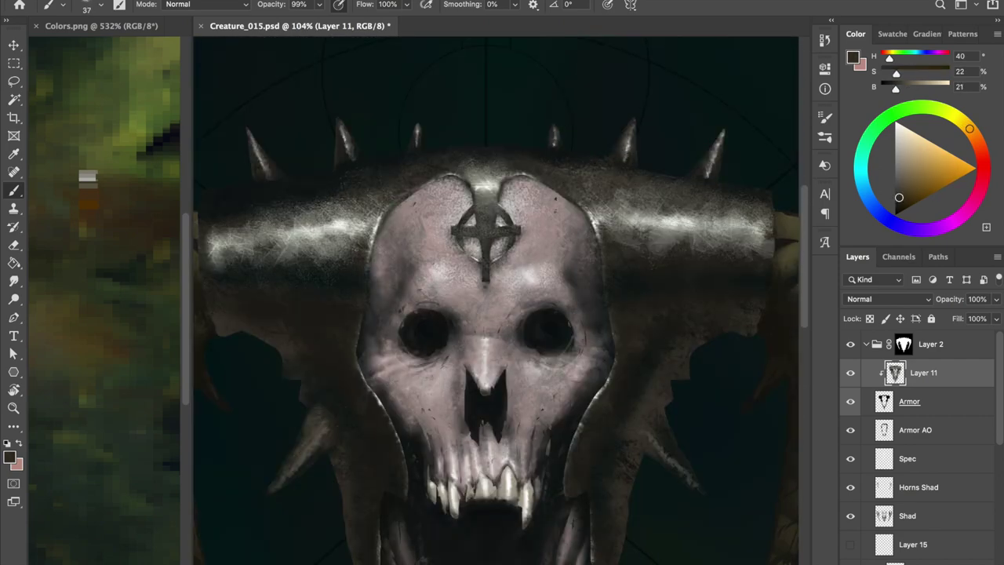
alt+click(566, 154)
alt+click(641, 157)
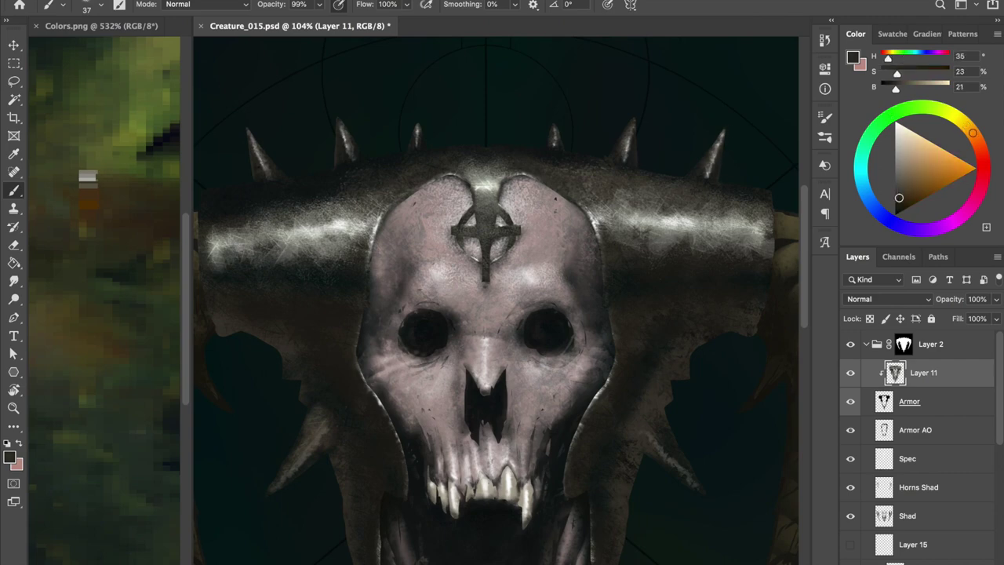
alt+click(551, 146)
key(ctrl+s)
With a smaller brush, dab a bright highlight on the armor, then sample warm browns near the spike base
drag(551, 146, 554, 155)
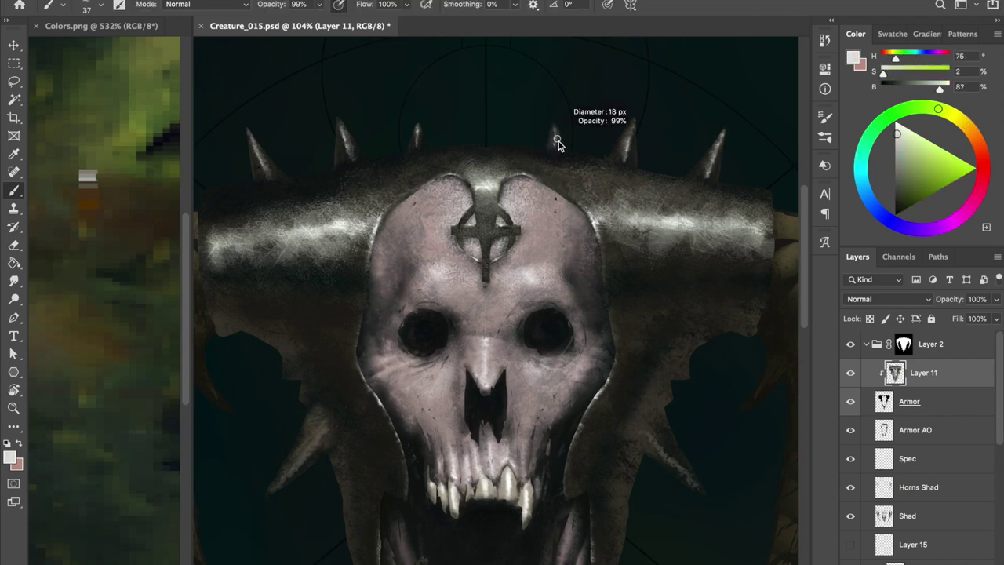
alt+click(554, 156)
key(ctrl+s)
alt+click(584, 124)
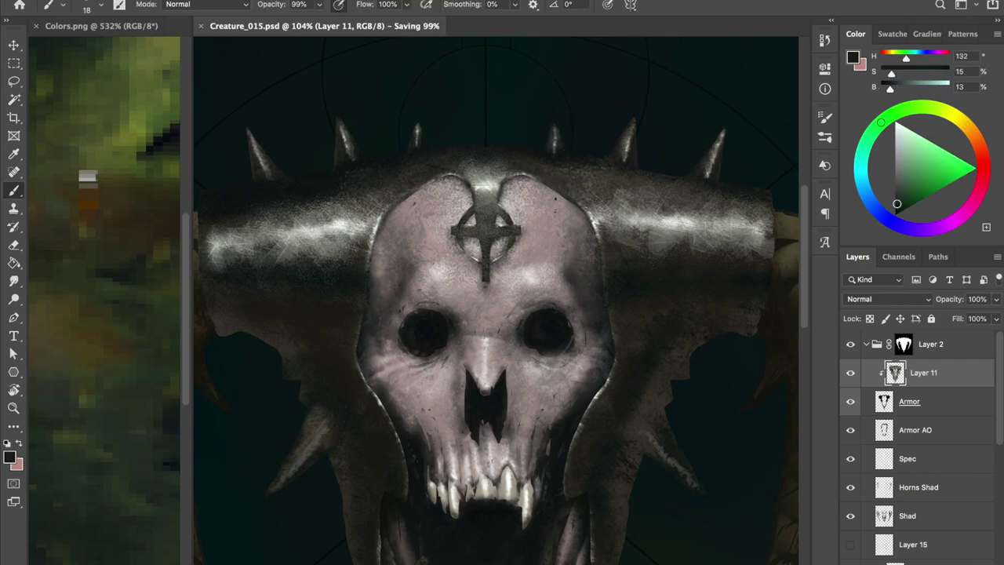
drag(358, 173, 413, 161)
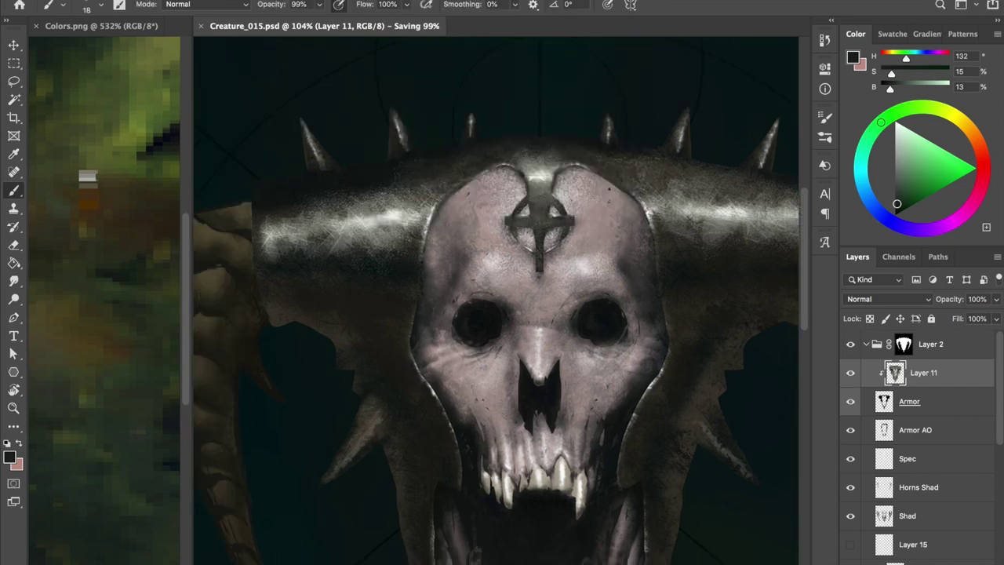
alt+click(414, 178)
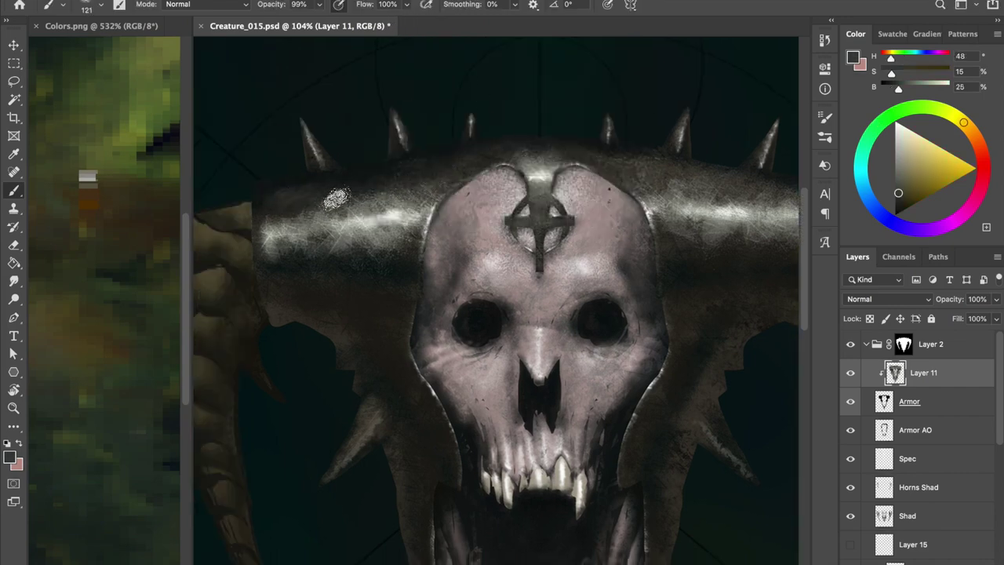
alt+click(304, 163)
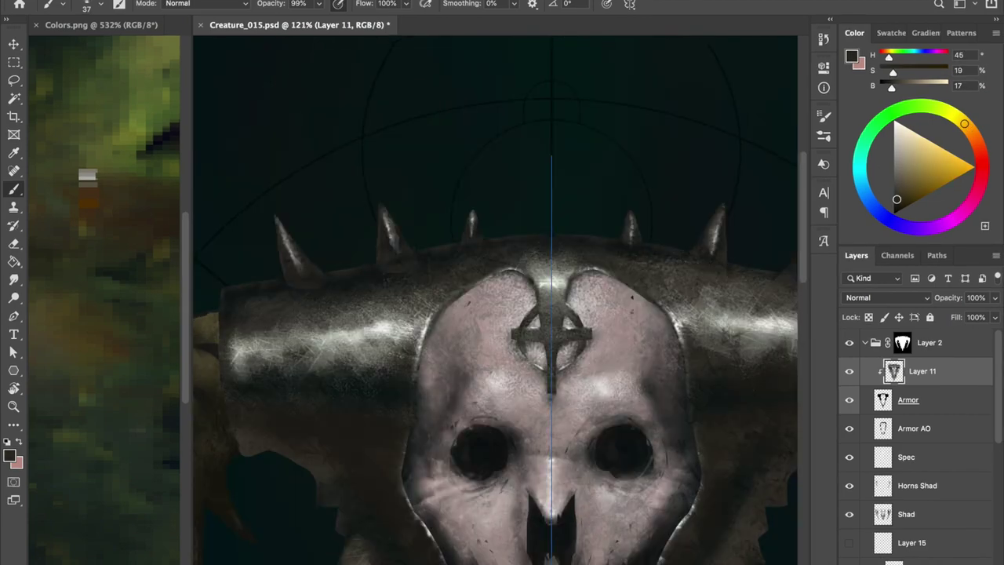
Switch to white and try several brush presets for the spike detail
scroll(502, 313, up, 3)
right_click(498, 107)
key(Escape)
alt+click(453, 226)
right_click(475, 267)
double_click(651, 475)
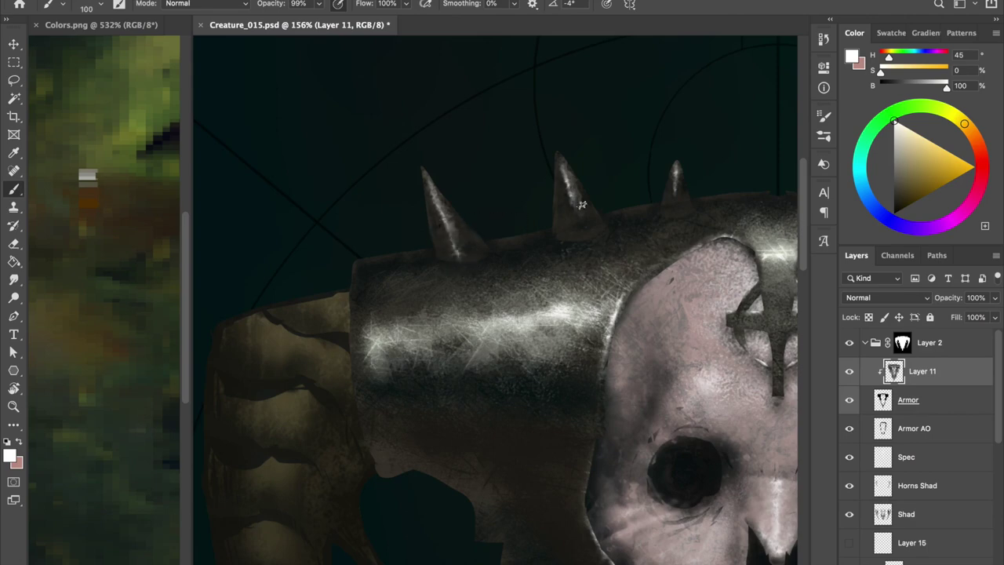
right_click(463, 263)
double_click(502, 188)
Shrink the brush to a fine size and sample dark olive and lighter shades from the armor edge
scroll(587, 220, right, 3)
drag(587, 219, 554, 220)
scroll(496, 314, right, 3)
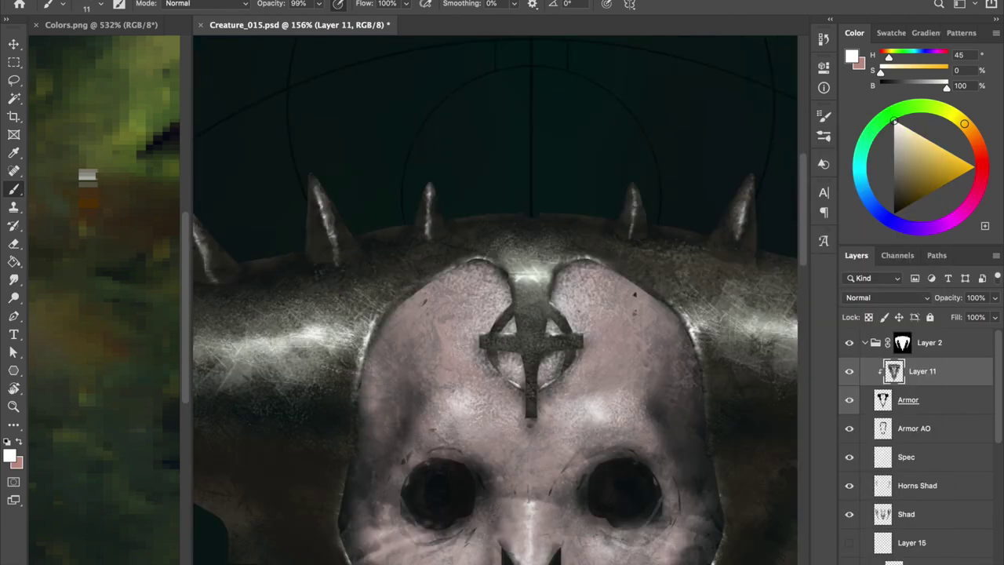
scroll(495, 314, right, 3)
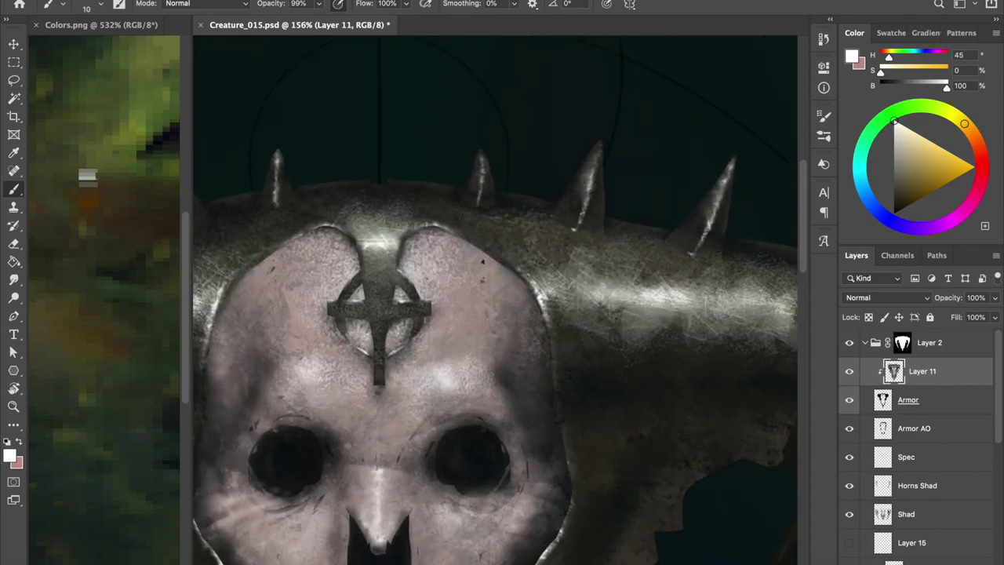
scroll(546, 215, left, 3)
scroll(496, 358, left, 1)
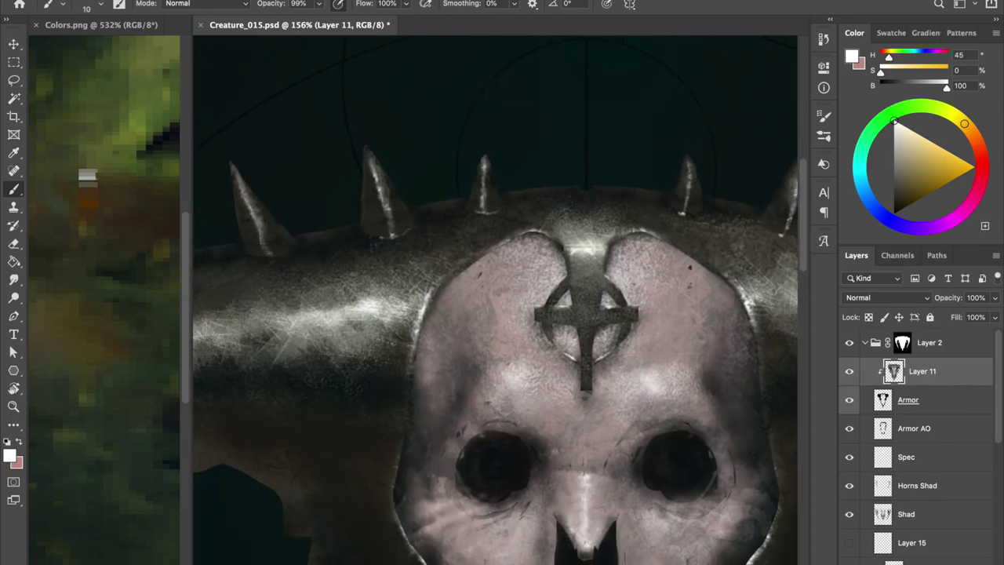
scroll(604, 180, right, 3)
alt+click(663, 225)
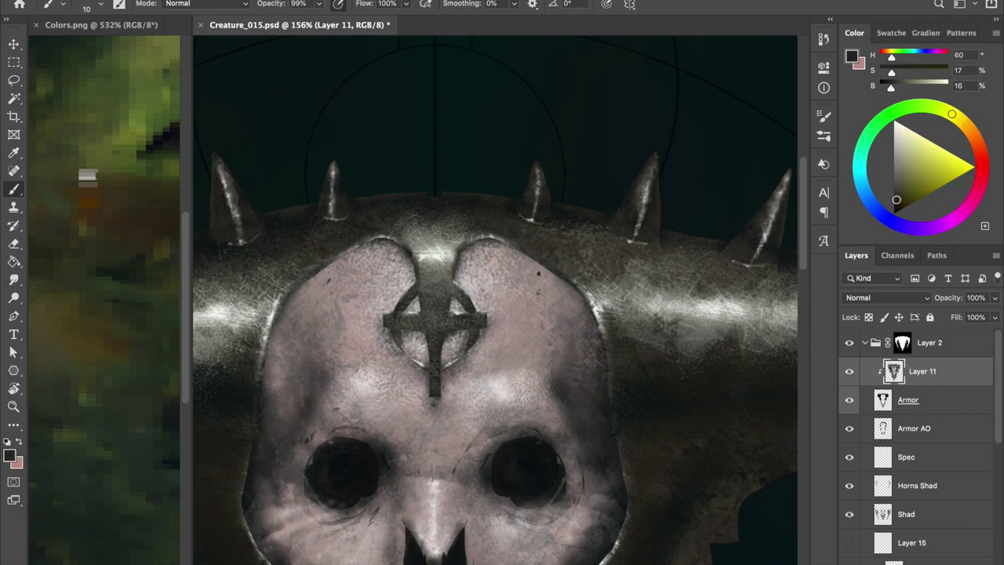
alt+click(539, 193)
Paint white at 50% brush opacity and save
alt+click(779, 206)
key(5)
scroll(339, 212, left, 3)
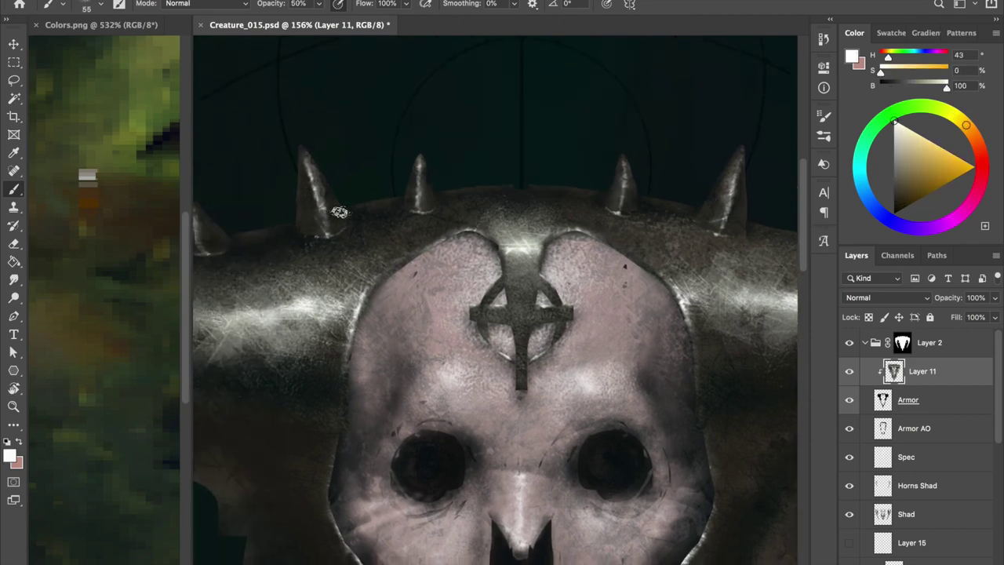
scroll(339, 211, left, 3)
key(ctrl+s)
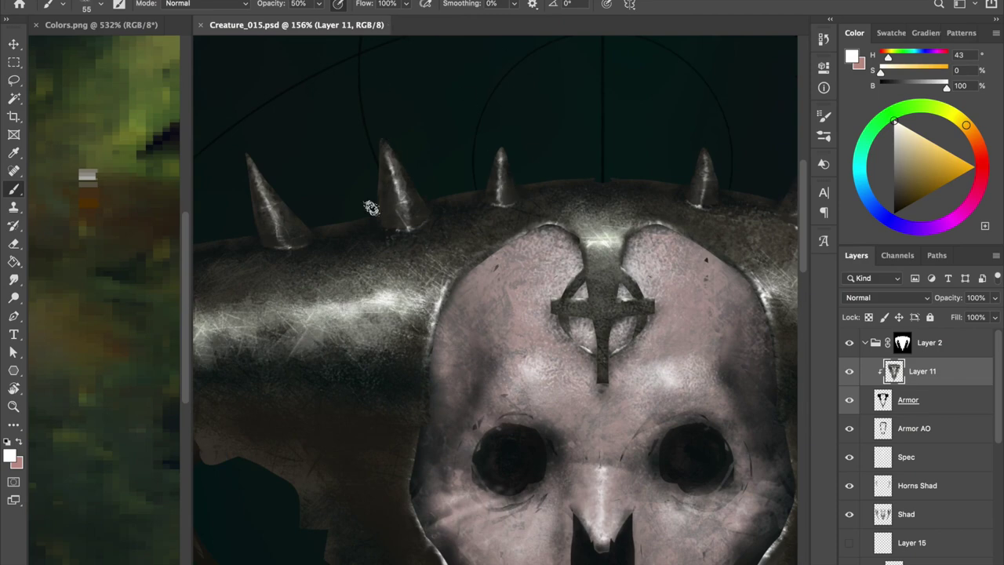
At full opacity, darken the left edge of the middle spike with dark teal
key(0)
alt+click(264, 162)
drag(275, 206, 259, 207)
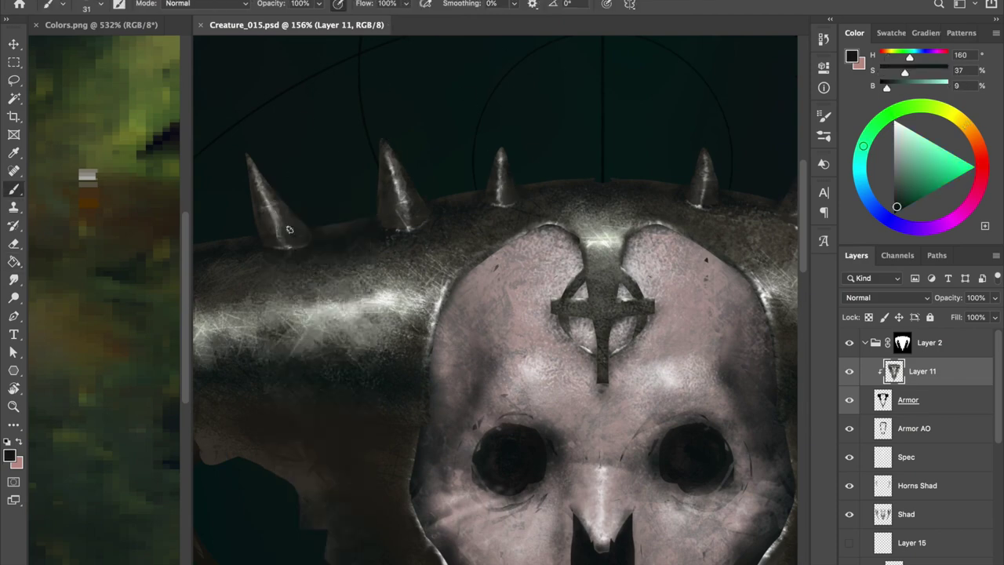
drag(387, 161, 394, 202)
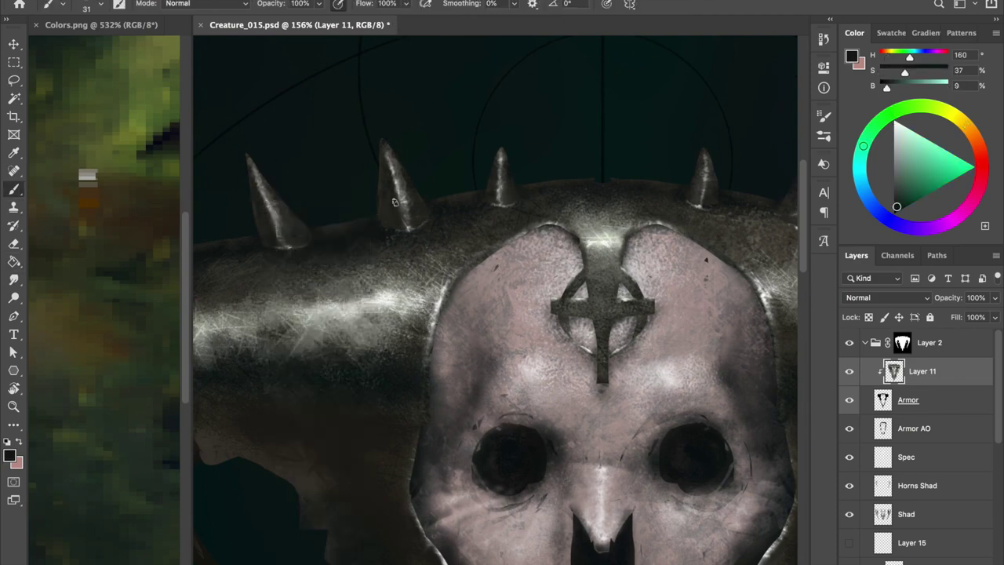
alt+click(495, 185)
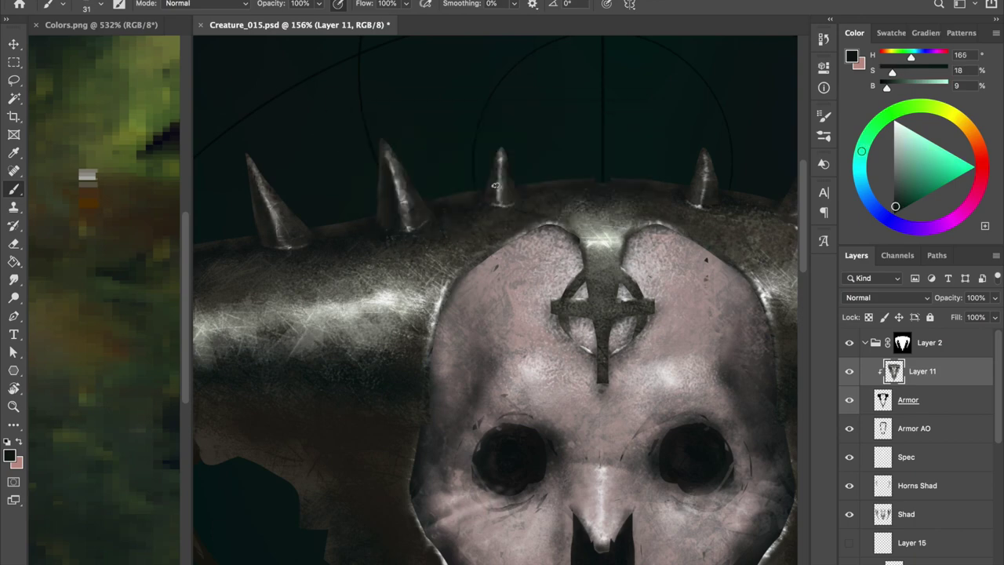
drag(668, 162, 576, 150)
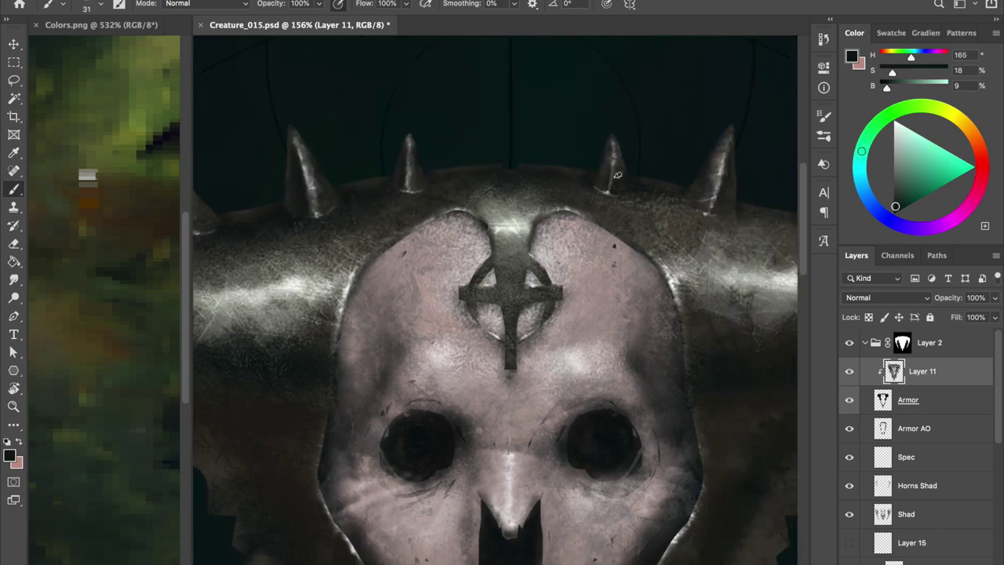
Check the brush preset, shrink the brush slightly, and sample a dark armour brown
scroll(721, 214, right, 5)
scroll(691, 214, right, 5)
right_click(670, 214)
key(Escape)
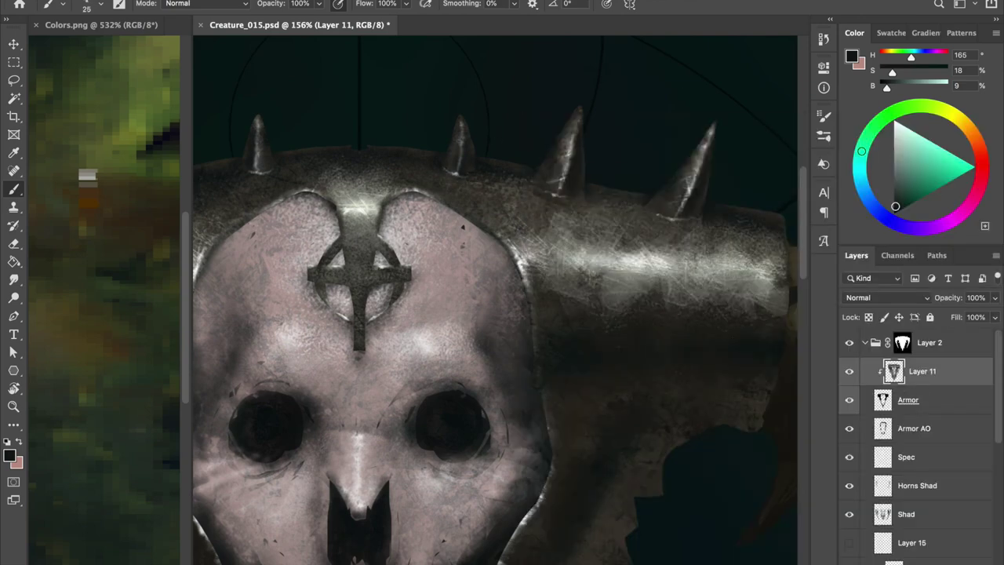
scroll(496, 303, left, 5)
scroll(495, 304, left, 4)
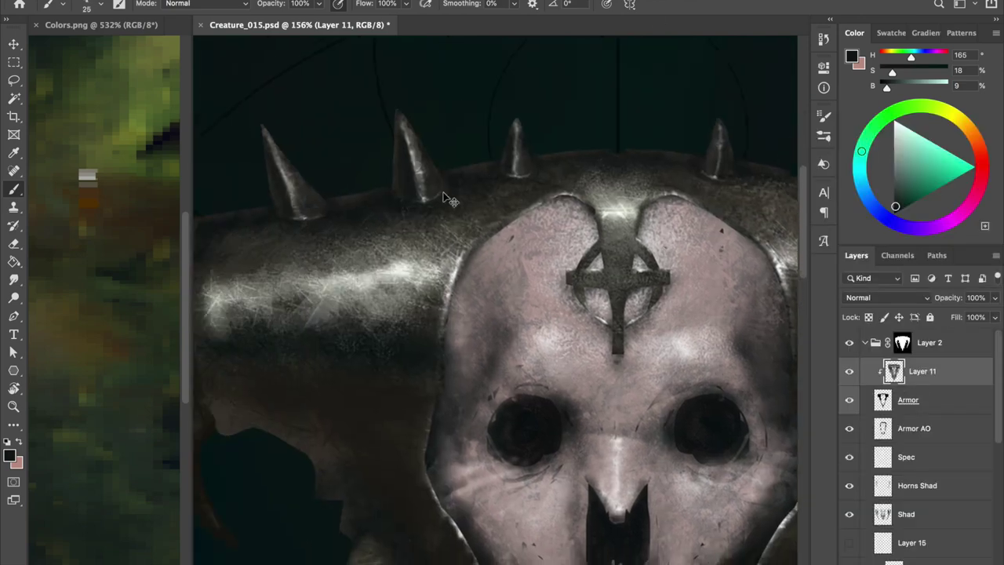
drag(275, 187, 267, 187)
alt+click(336, 357)
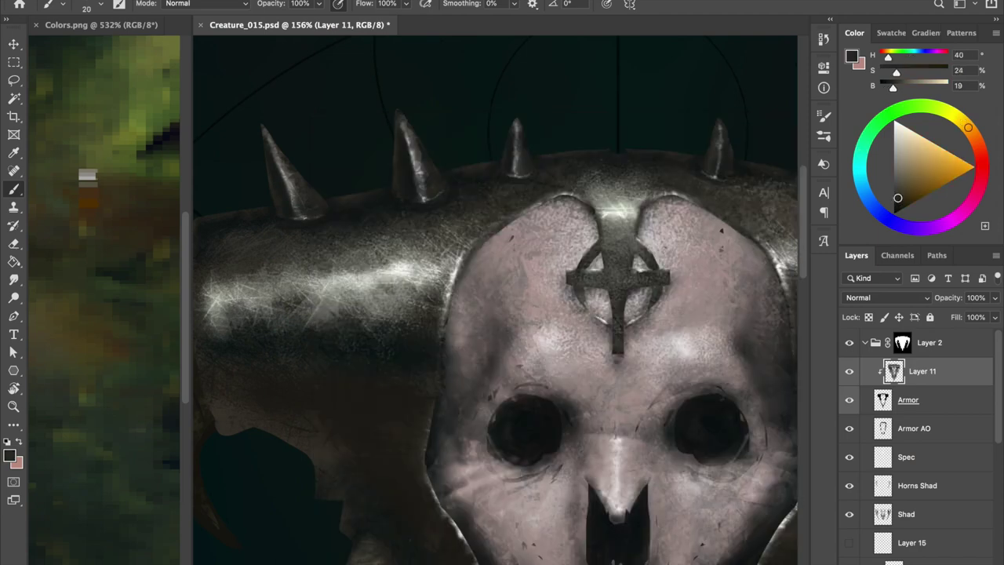
Sample greenish-grey, olive and light grey armour tones while working along the spikes
scroll(527, 161, right, 5)
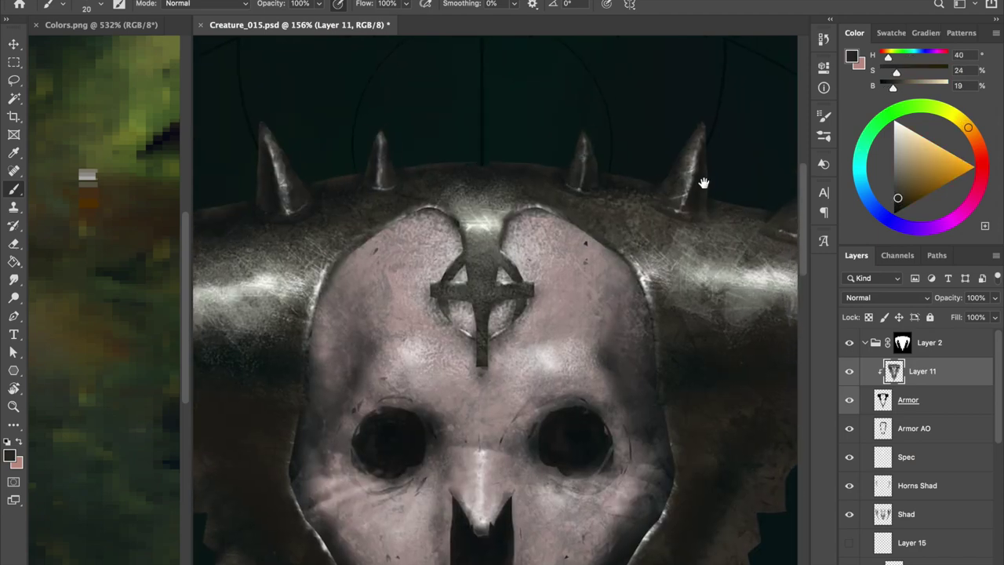
scroll(510, 150, right, 3)
scroll(504, 138, up, 2)
alt+click(502, 138)
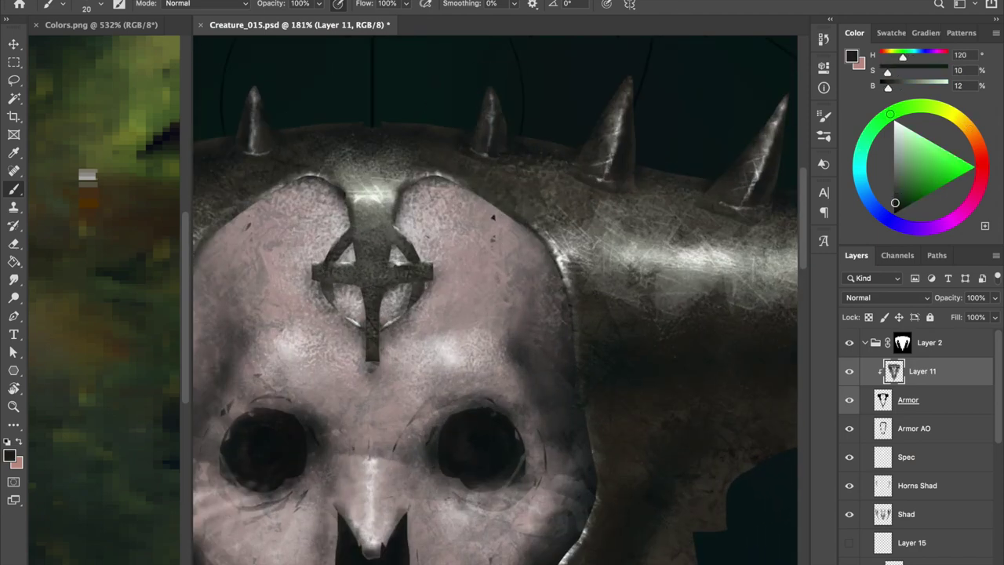
scroll(342, 205, left, 5)
scroll(331, 105, left, 3)
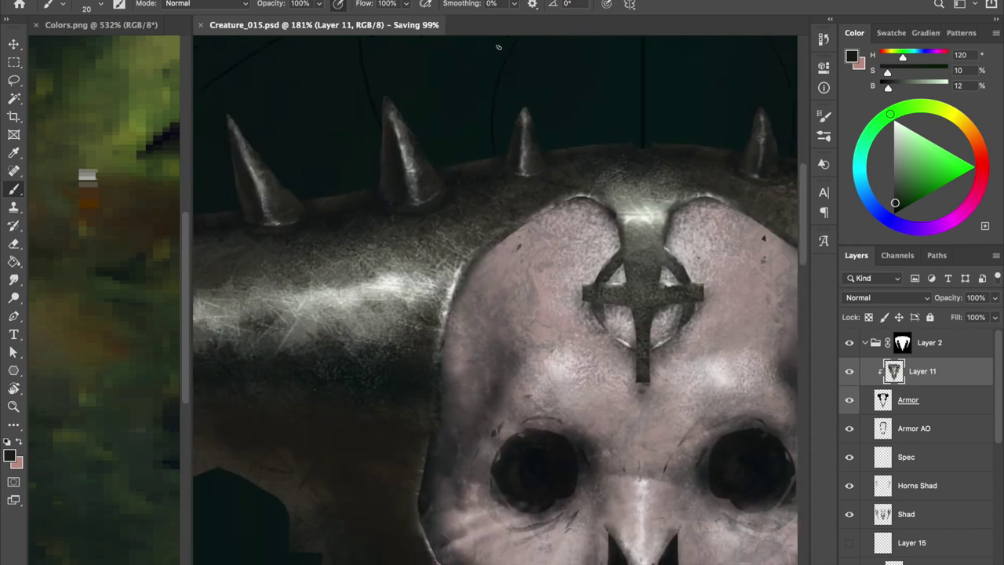
alt+click(377, 147)
scroll(397, 154, right, 4)
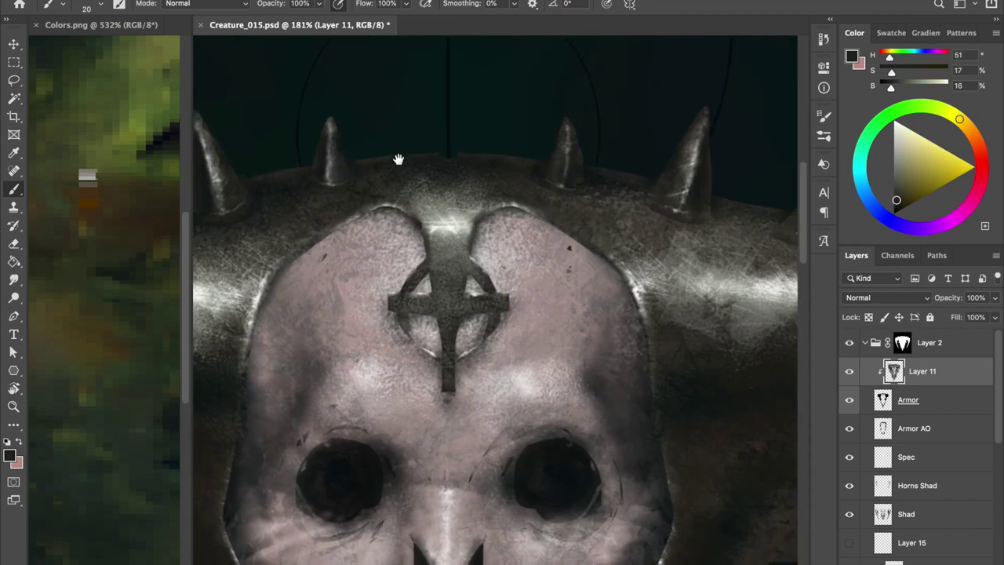
scroll(615, 157, right, 3)
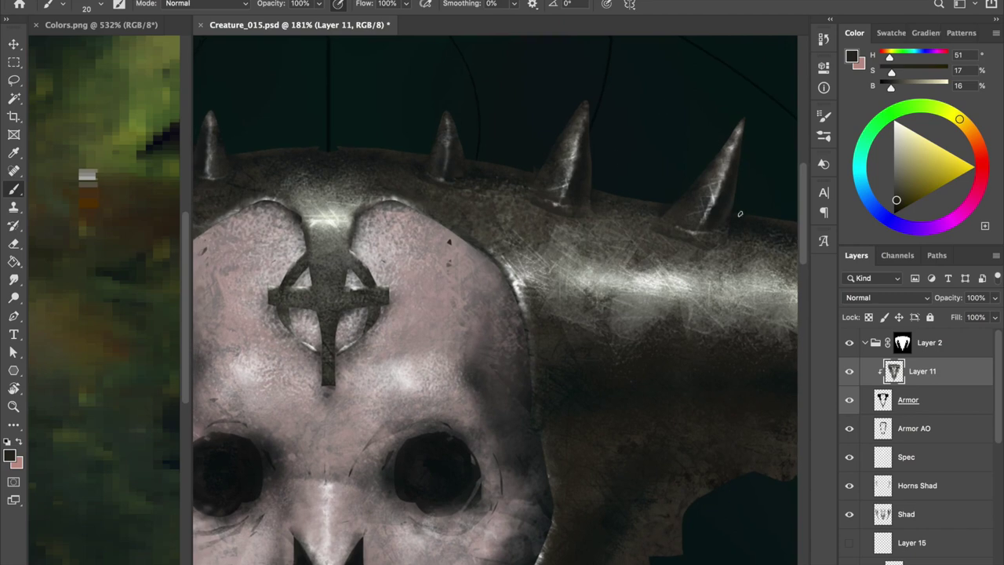
scroll(519, 91, left, 5)
alt+click(360, 221)
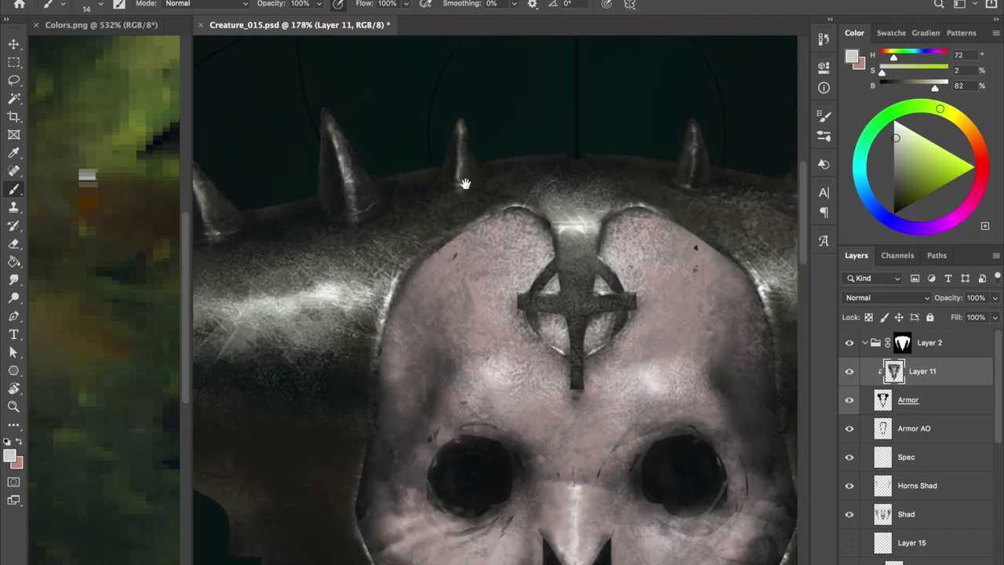
Pan along the armour's top edge, enlarge the brush, and sample near-black and dark teal
drag(541, 175, 401, 191)
scroll(556, 162, right, 5)
key(bracketright)
key(bracketright)
alt+click(585, 471)
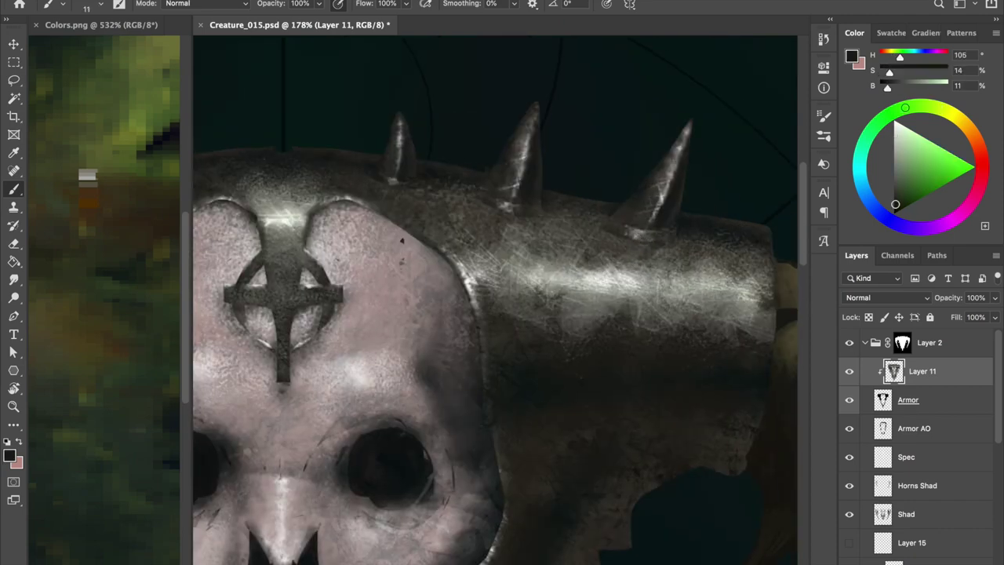
alt+click(478, 275)
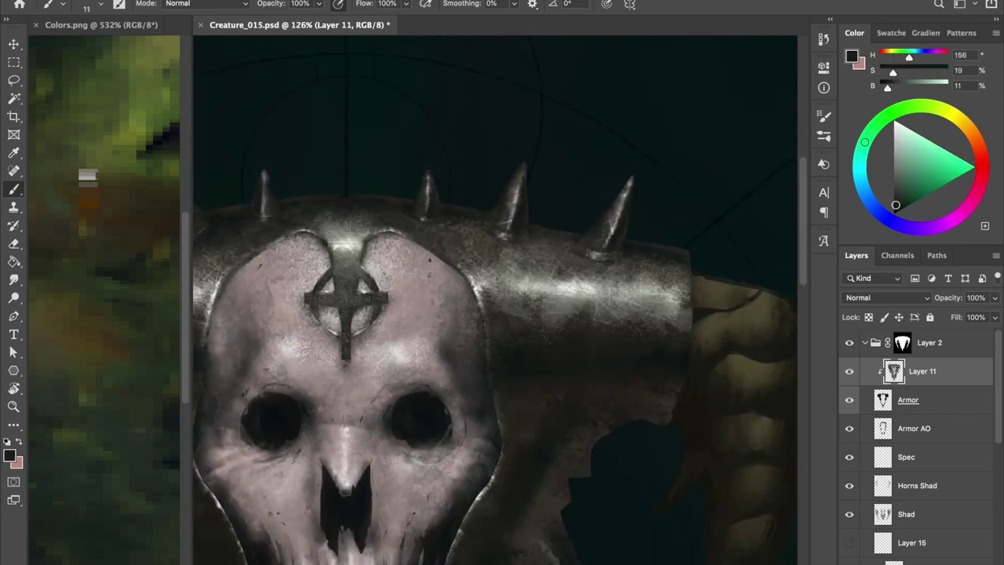
scroll(478, 274, down, 5)
scroll(478, 274, down, 3)
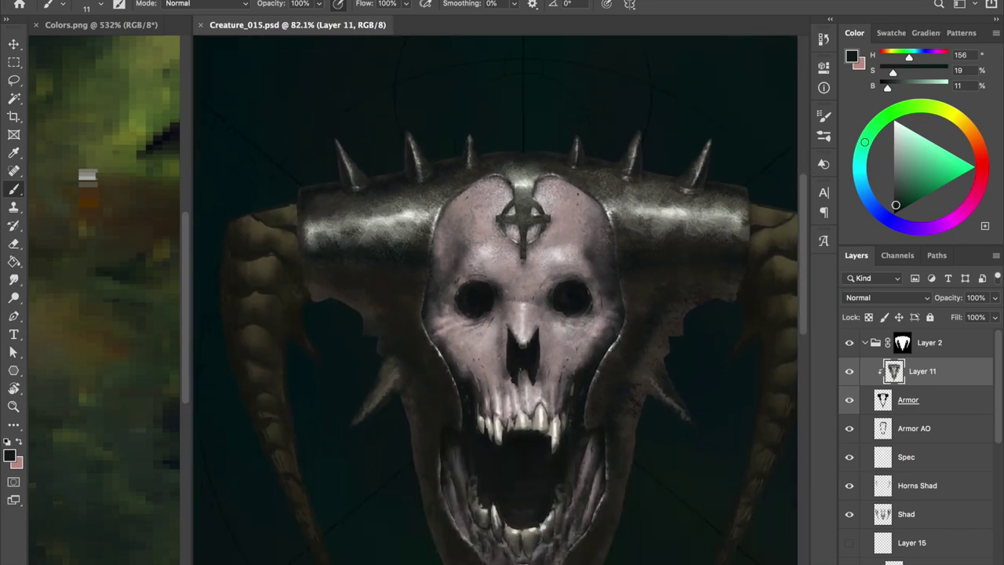
Zoom out and, with a larger brush, shade the side spikes using horn brown, dark teal and light grey
scroll(388, 326, down, 2)
drag(393, 306, 387, 326)
alt+click(388, 327)
alt+click(317, 251)
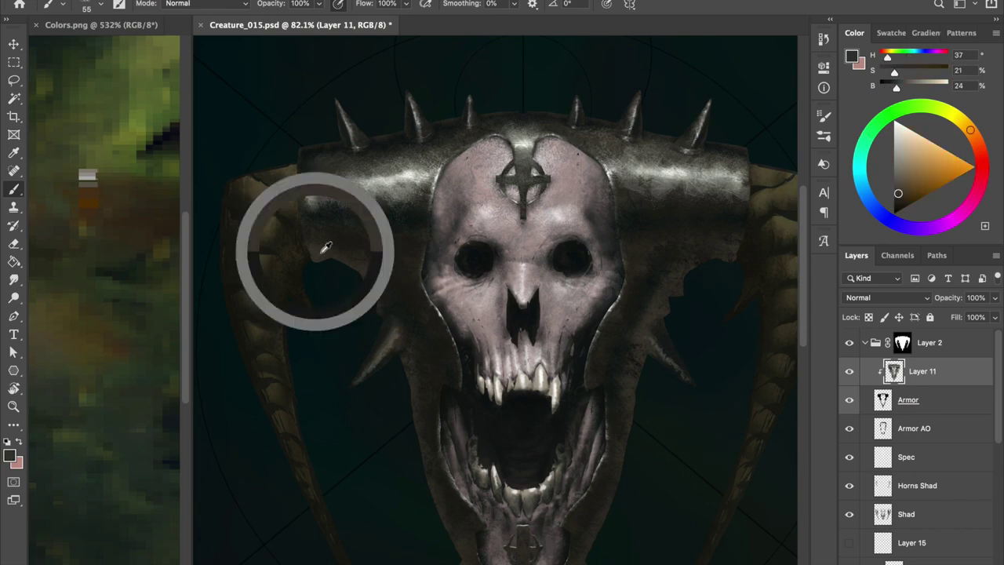
alt+click(666, 335)
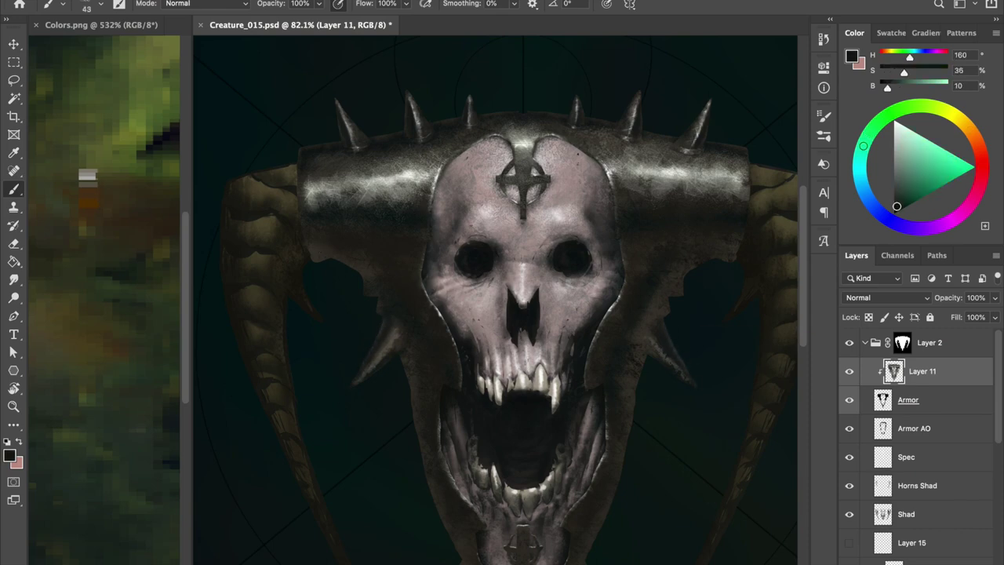
alt+click(499, 183)
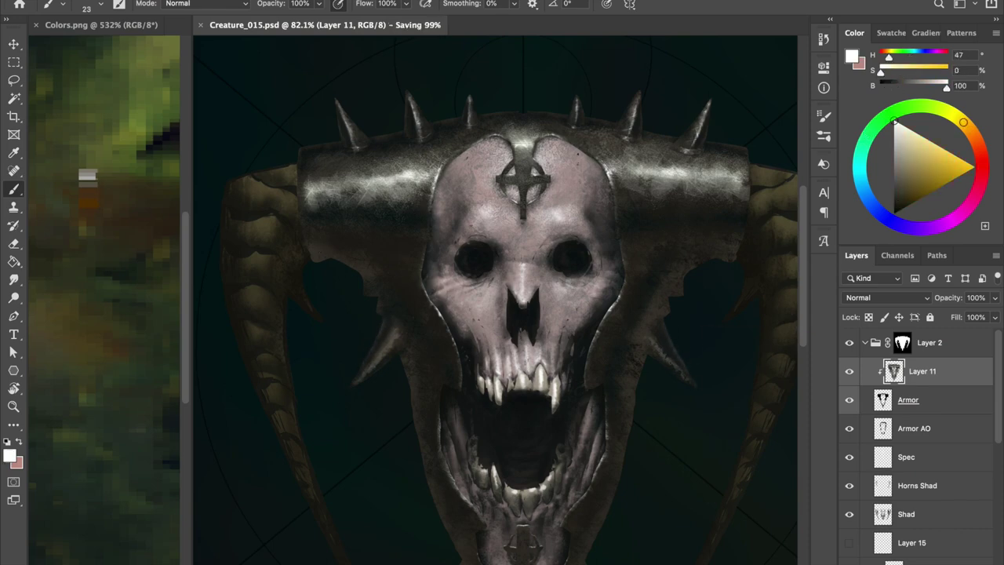
drag(659, 348, 665, 348)
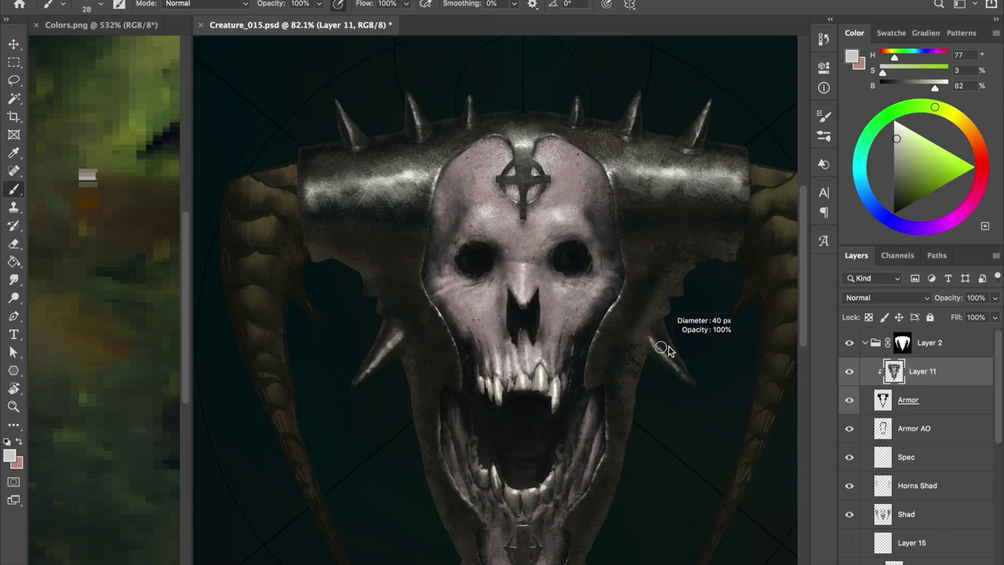
Shade the horn with dark olive-brown and pure white highlights, saving twice
drag(397, 314, 408, 314)
alt+click(402, 338)
alt+click(392, 347)
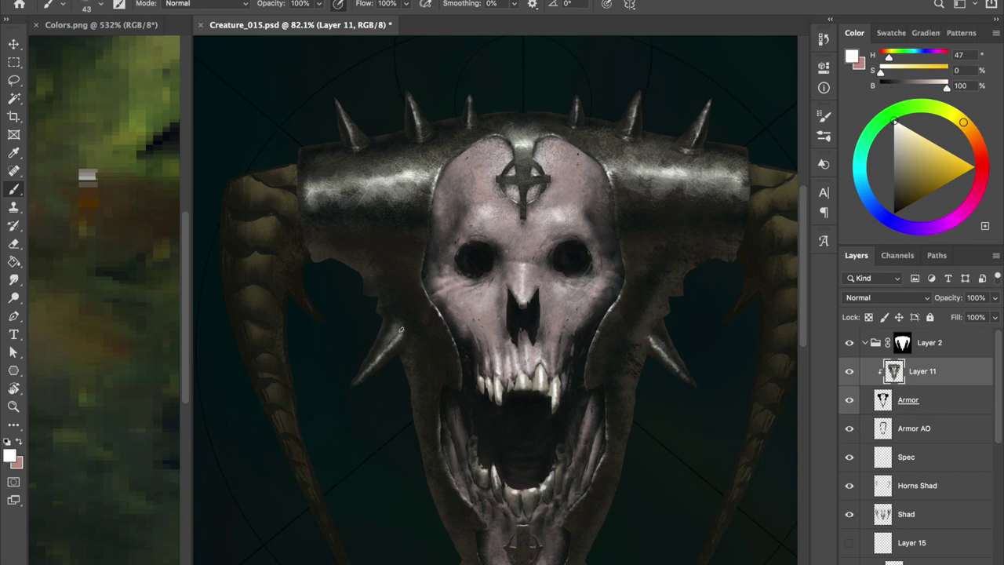
alt+click(392, 347)
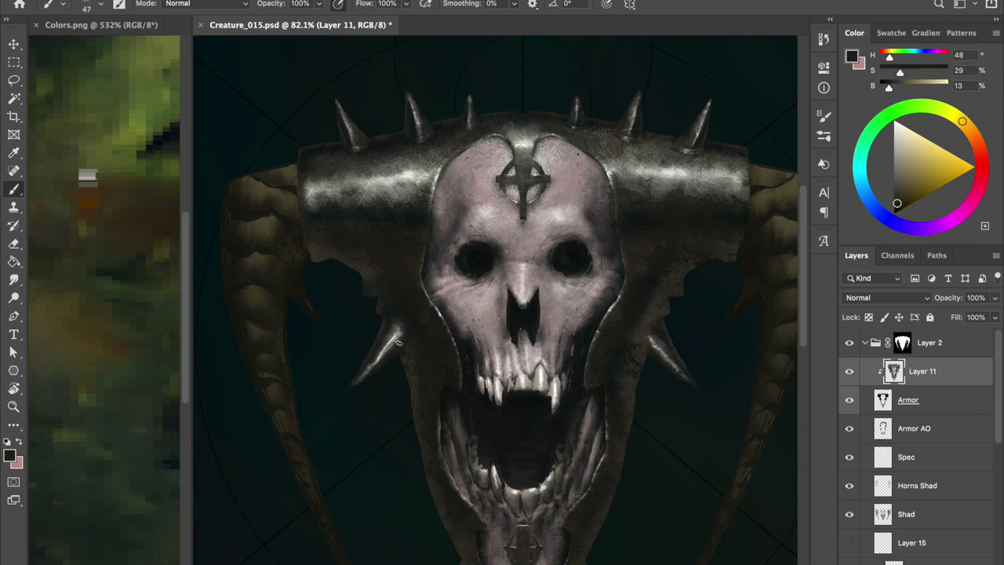
key(ctrl+s)
alt+click(371, 387)
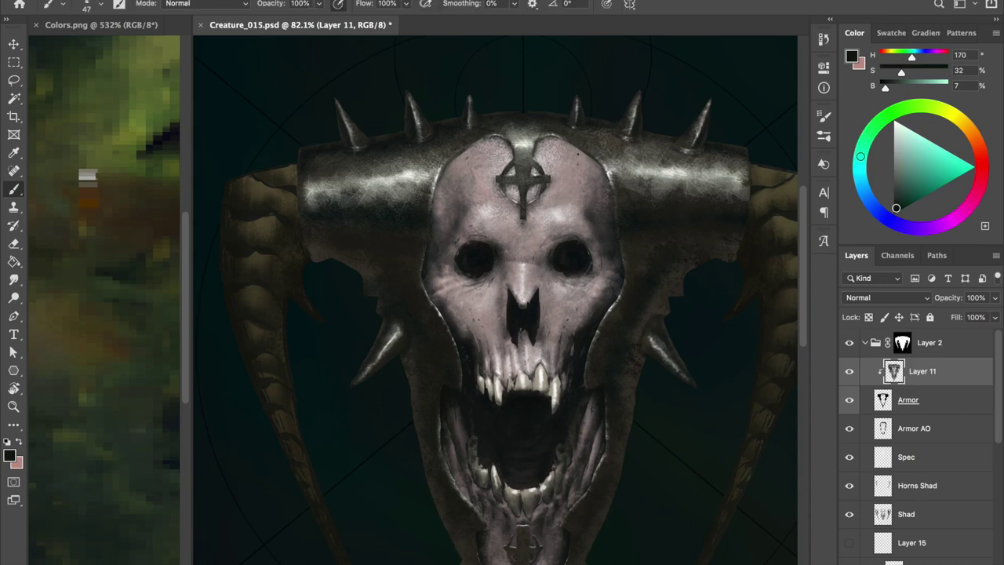
key(ctrl+s)
scroll(392, 339, up, 3)
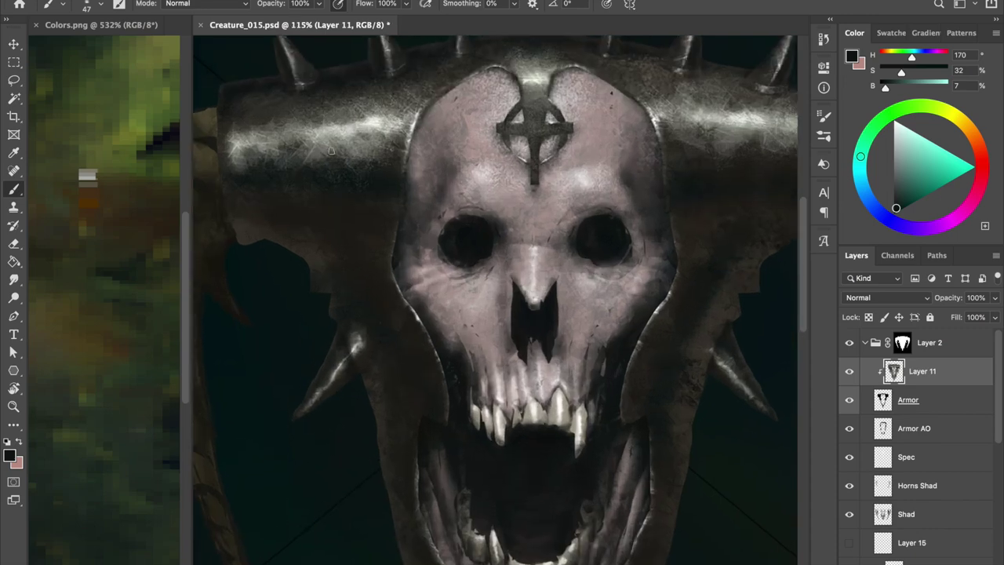
Sample dark browns, grey-brown and background teal from the armour, settling on a muted brown
right_click(366, 262)
key(Escape)
alt+click(357, 343)
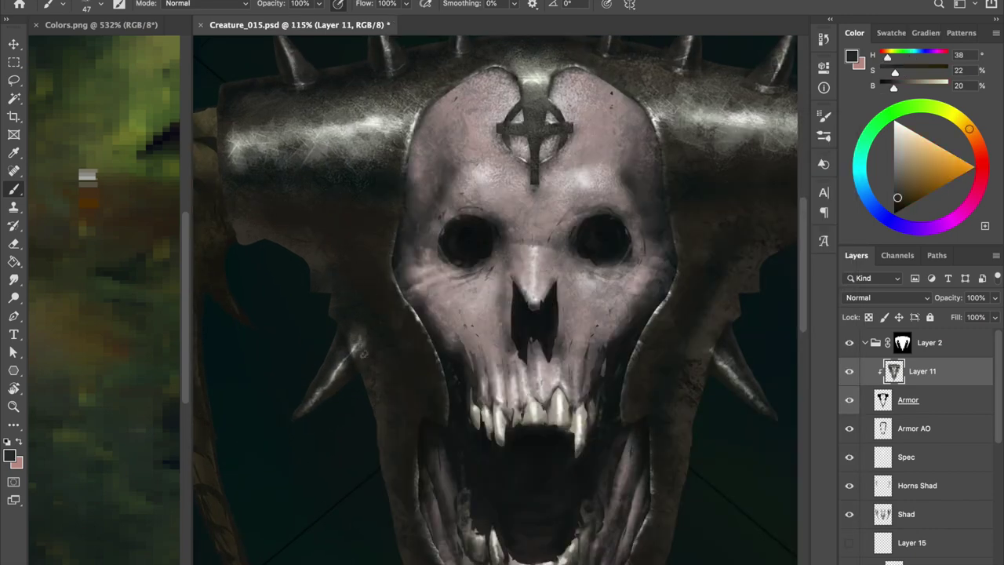
alt+click(316, 292)
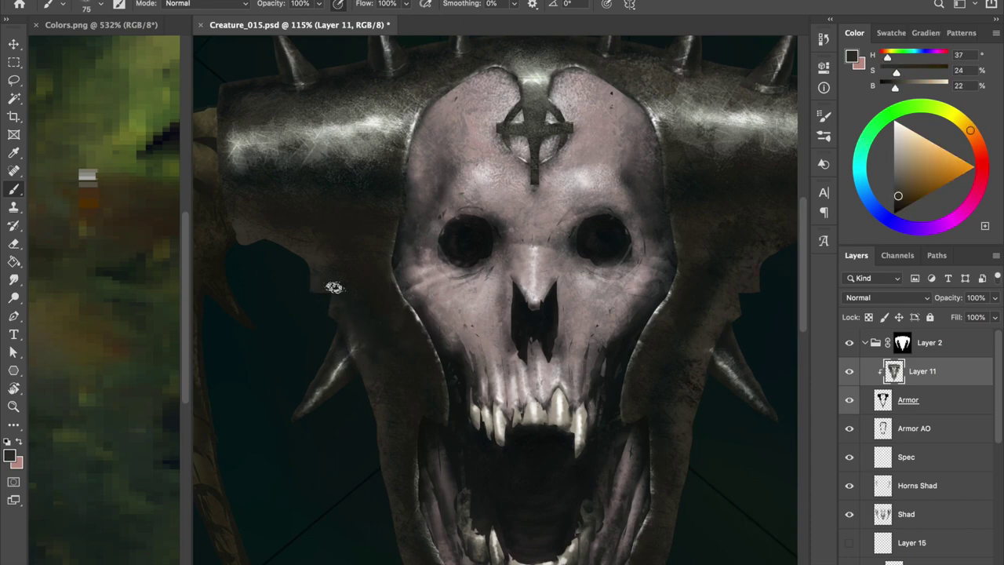
alt+click(389, 354)
alt+click(359, 274)
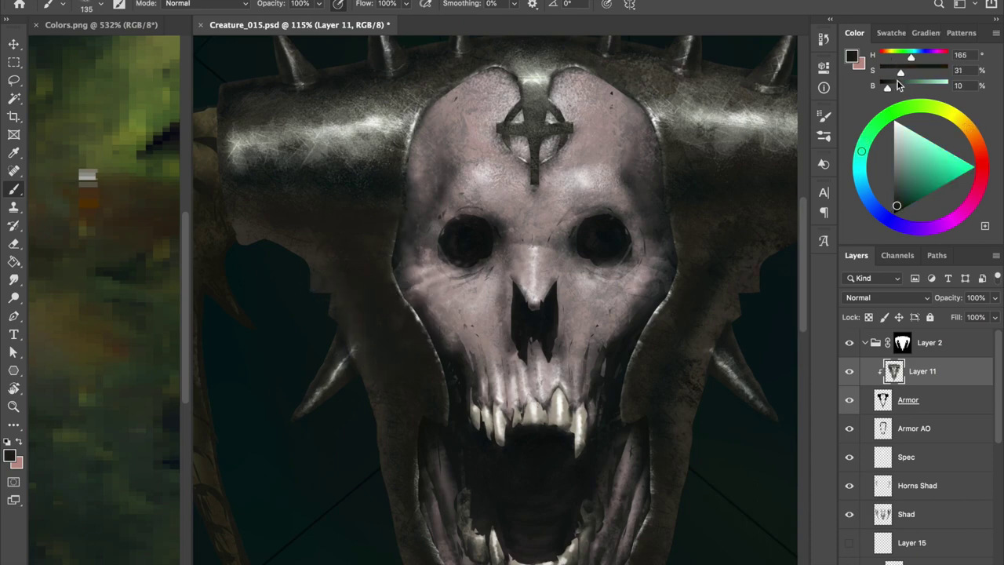
alt+click(355, 306)
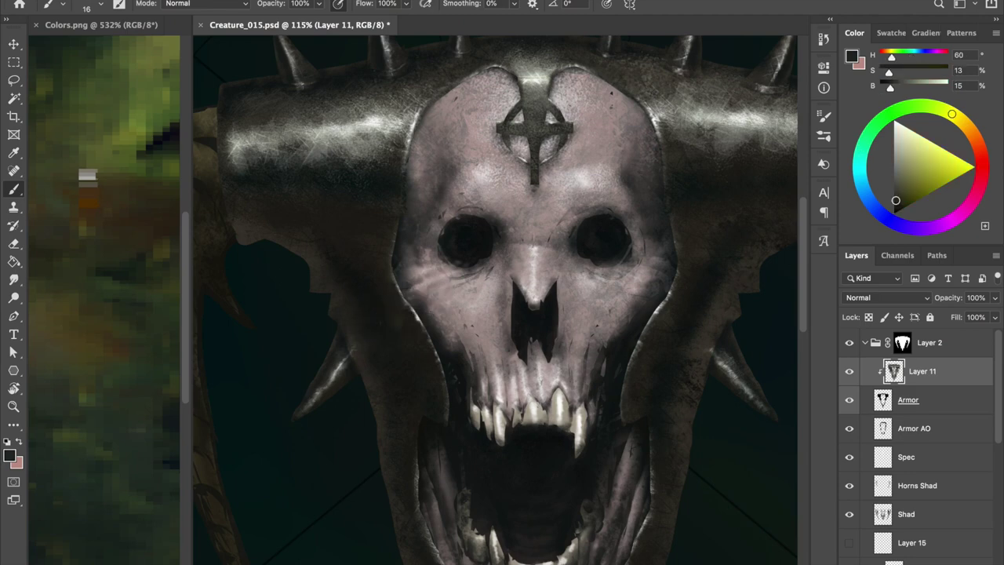
alt+click(705, 337)
alt+click(362, 294)
alt+click(410, 325)
alt+click(404, 358)
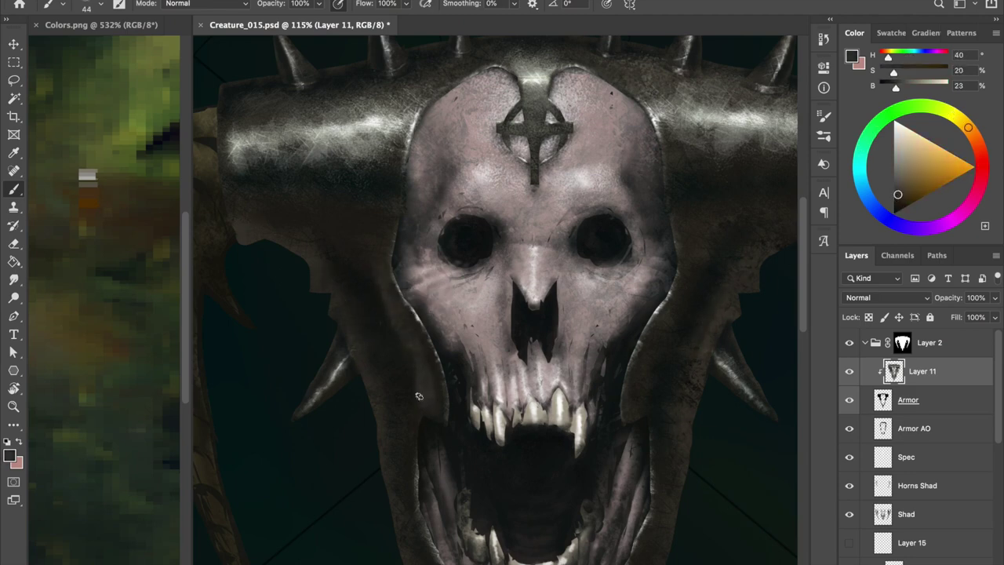
Save, then sample dark brown tones and paint darker shading on an armor plate
alt+click(366, 299)
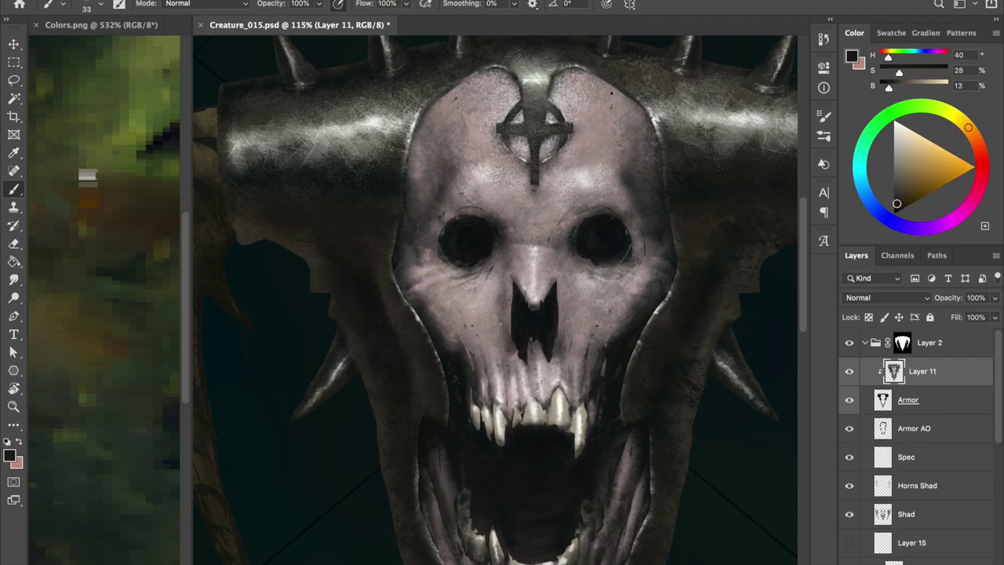
alt+click(700, 349)
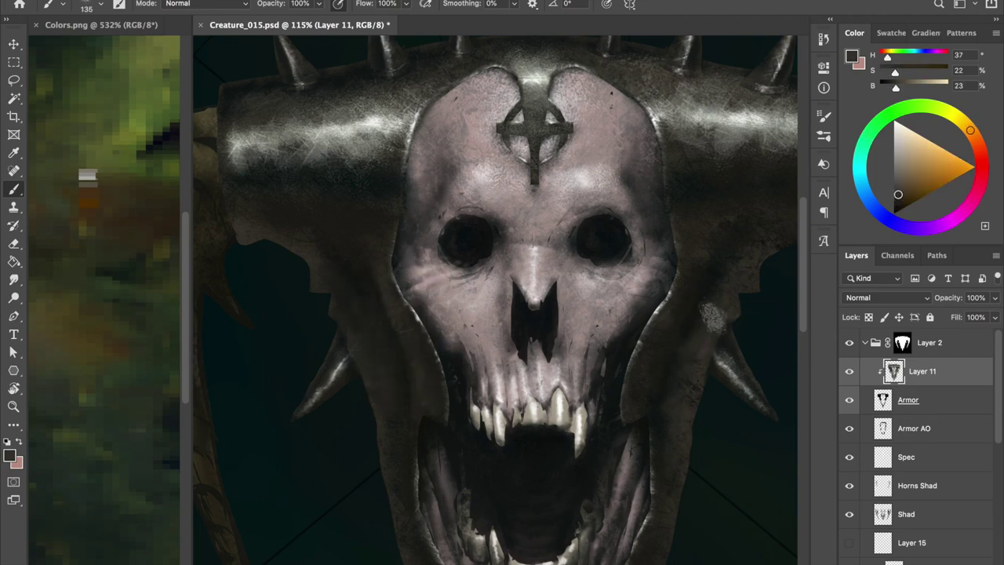
key(ctrl+s)
alt+click(369, 358)
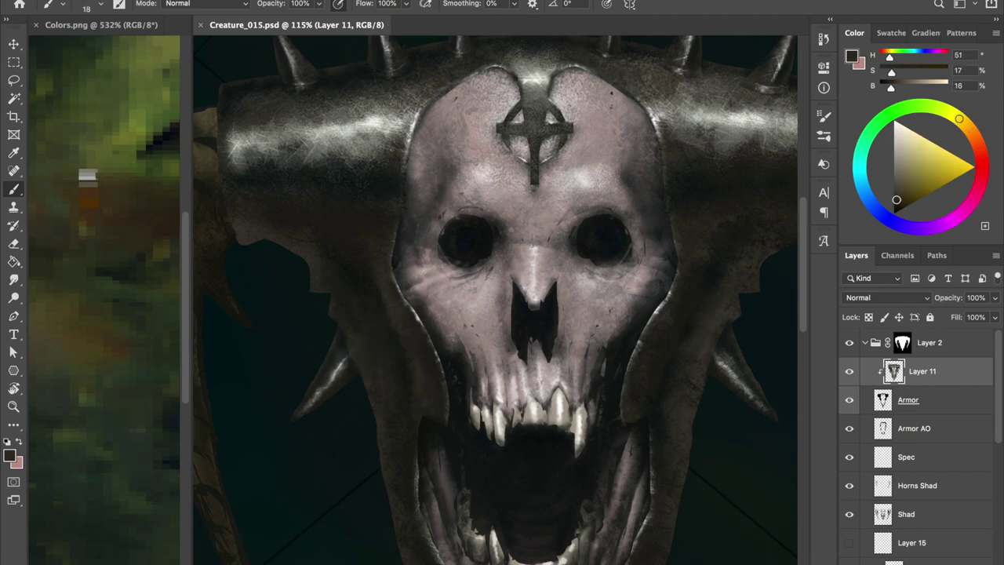
alt+click(427, 364)
scroll(408, 354, down, 3)
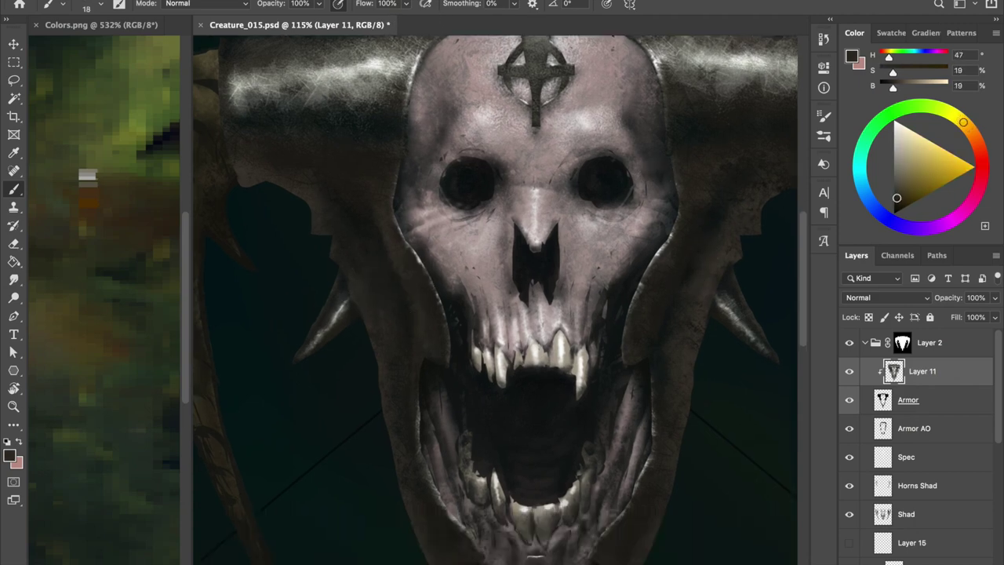
alt+click(655, 356)
alt+click(683, 336)
drag(683, 336, 683, 366)
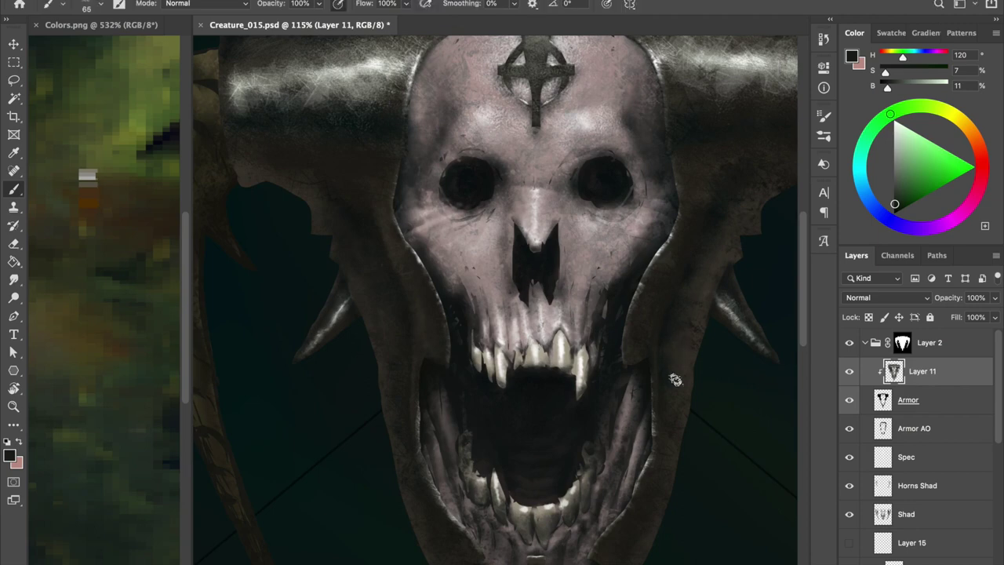
Shade the armor's left side with a muted dark tone, save, and add a clipped layer
scroll(684, 205, up, 2)
scroll(684, 206, right, 3)
alt+click(326, 149)
drag(622, 269, 659, 269)
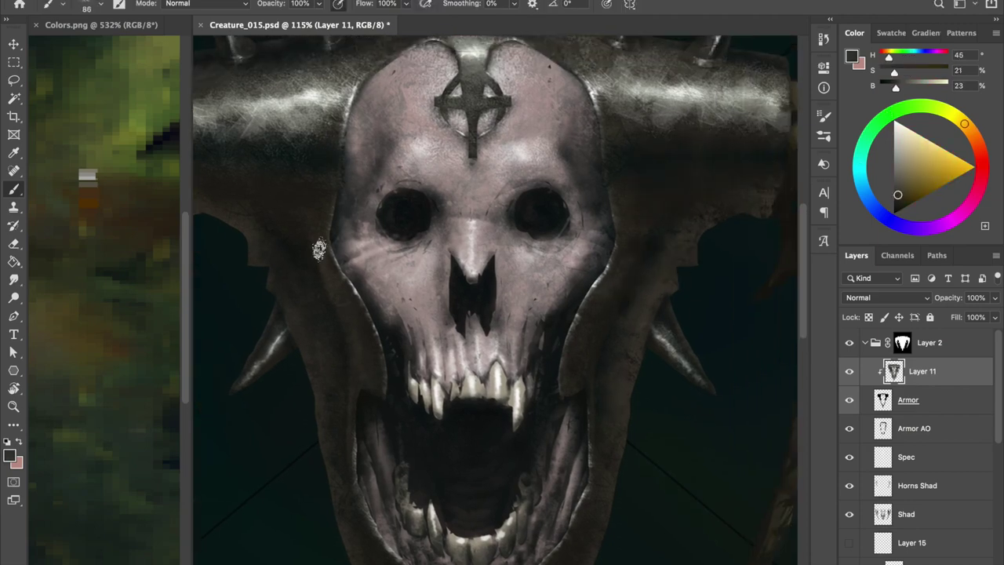
key(ctrl+s)
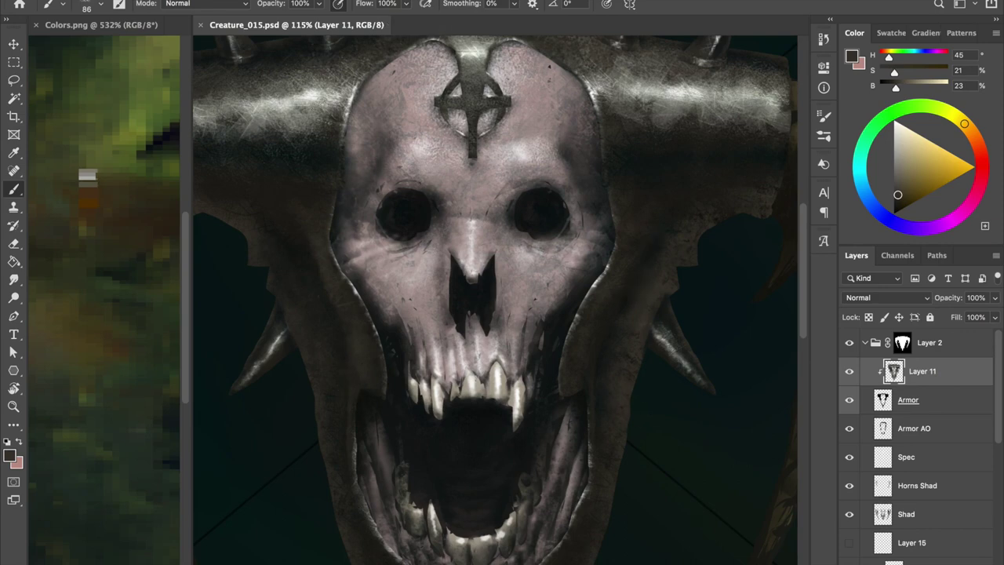
alt+click(503, 291)
key(ctrl+shift+alt+n)
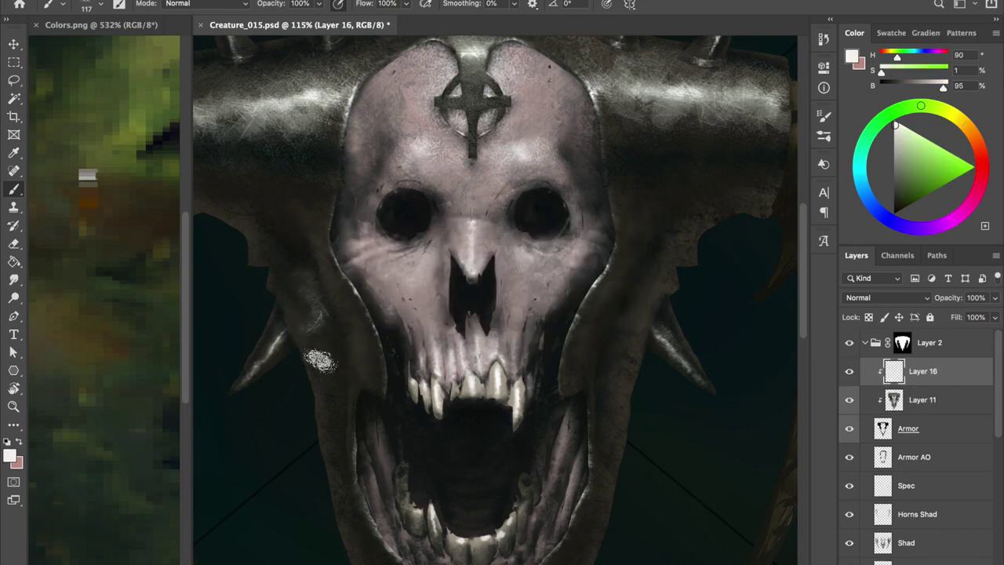
At 50% brush opacity, paint and erase light scratches on the left and right armor plates
key(ctrl+plus)
key(5)
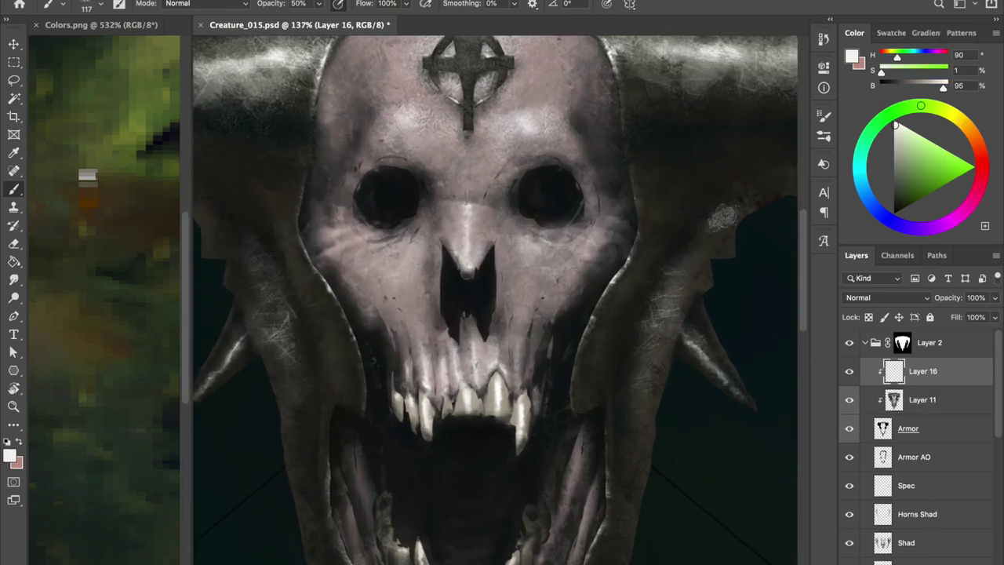
key(e)
drag(269, 252, 278, 349)
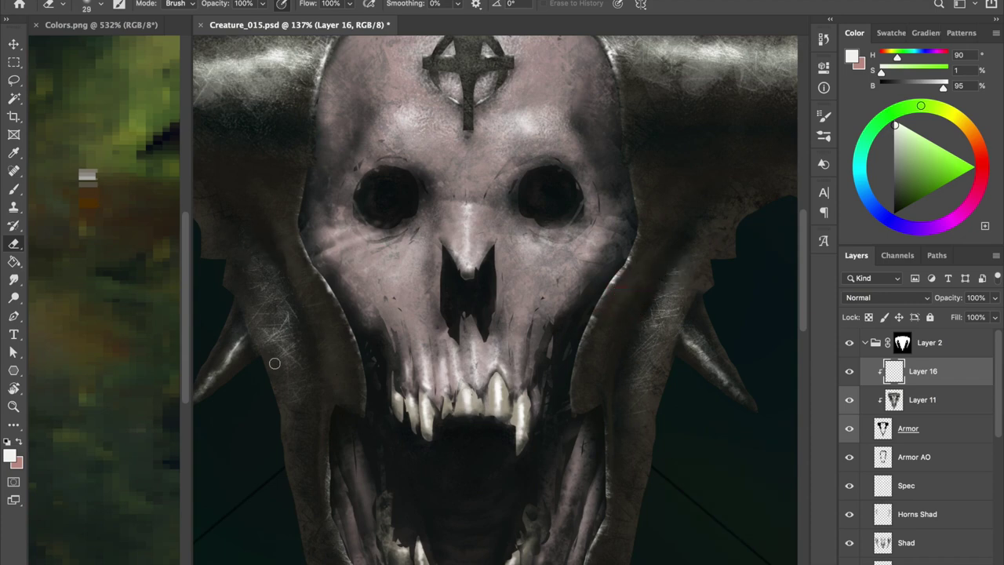
key(b)
drag(651, 306, 655, 357)
drag(259, 283, 302, 329)
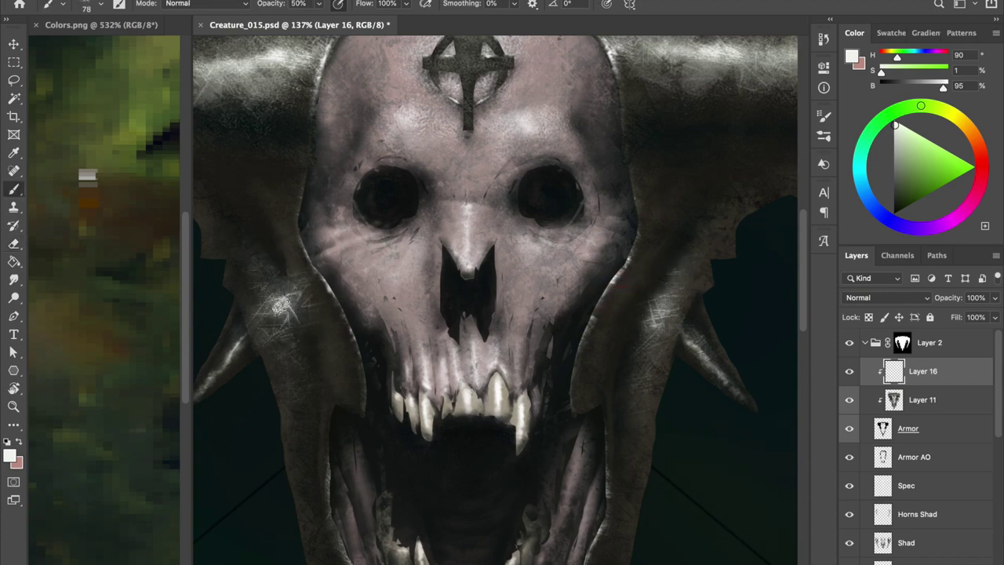
key(e)
drag(299, 274, 287, 318)
Zoom out to judge the scratches, switch to a different scratch brush, and save
key(ctrl+minus)
key(ctrl+minus)
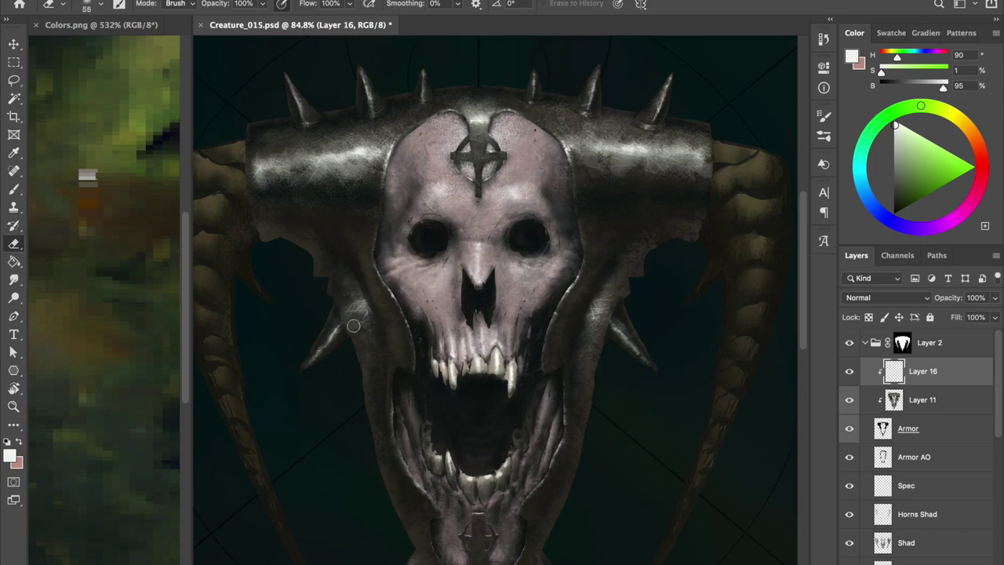
key(b)
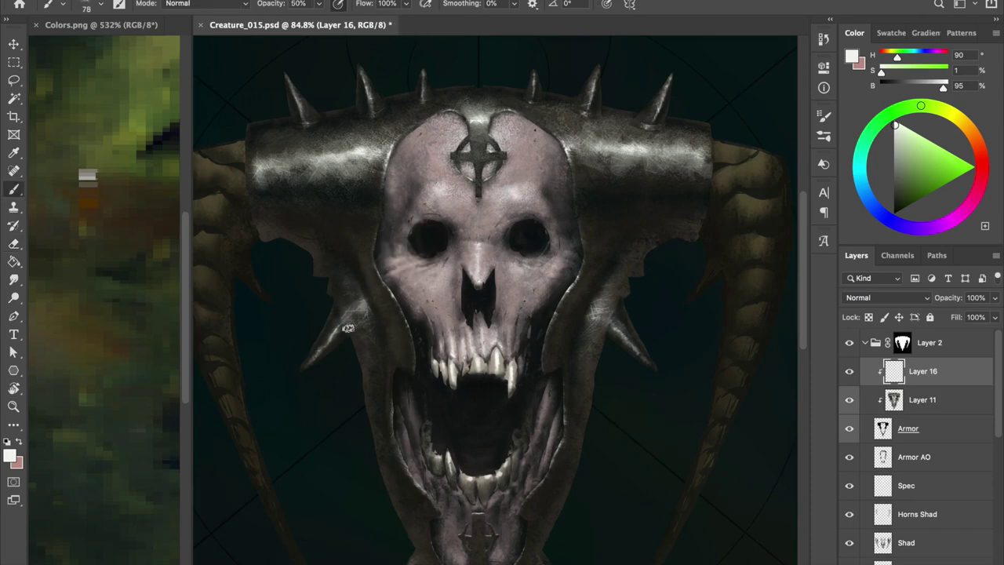
key(e)
key(b)
right_click(333, 301)
key(Escape)
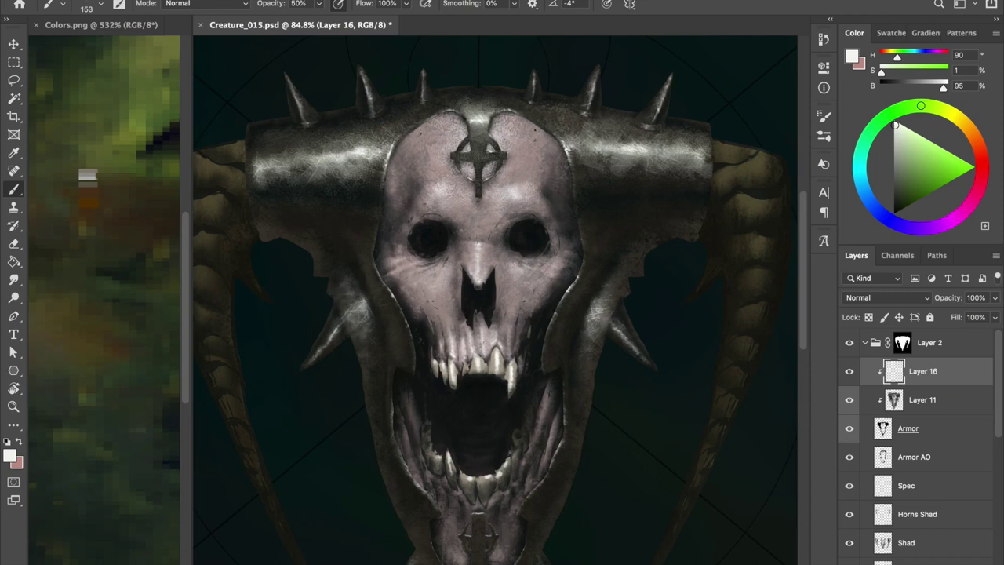
key(e)
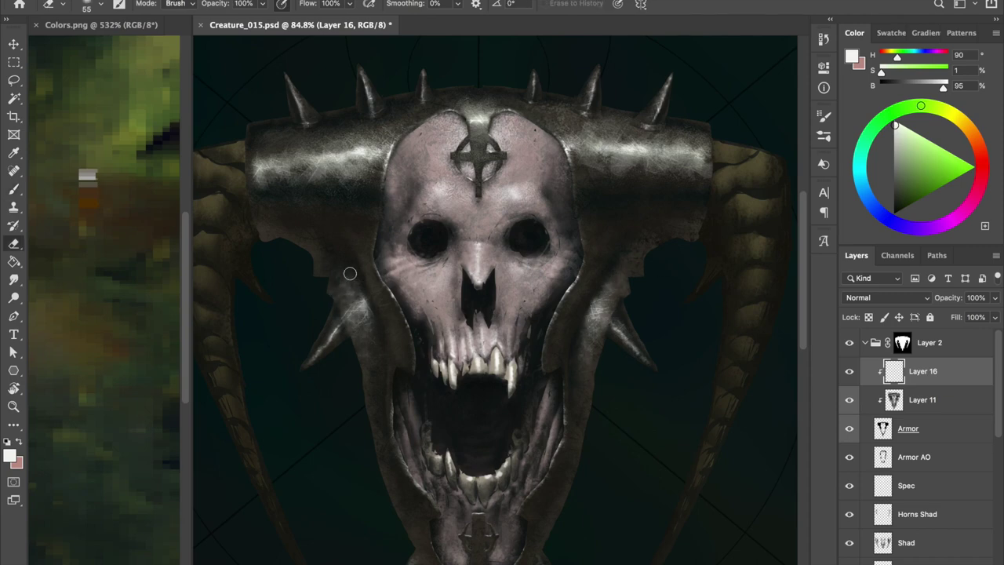
key(ctrl+s)
Return painting to Layer 11 with a smaller brush
scroll(651, 267, down, 1)
key(b)
scroll(674, 165, up, 3)
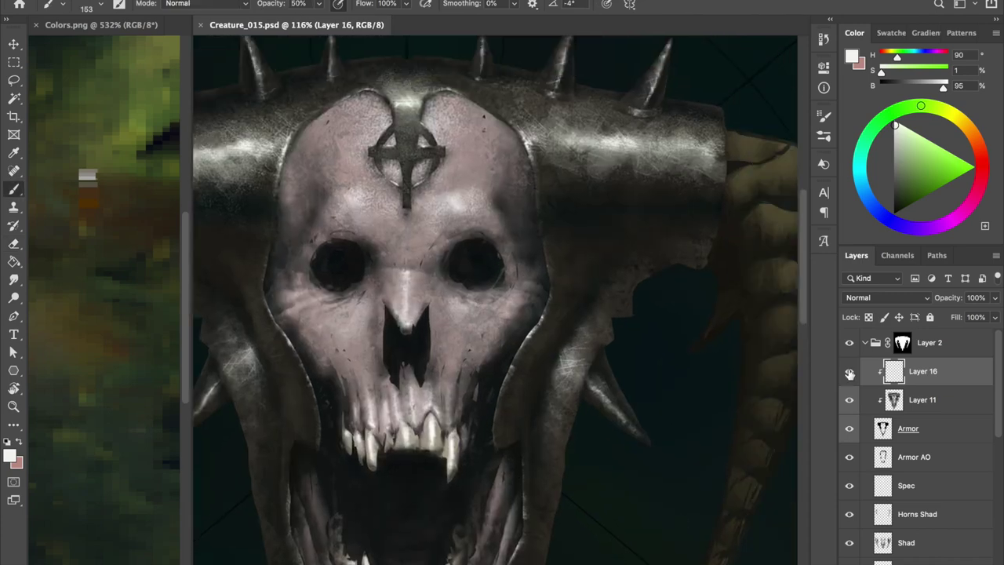
click(922, 399)
right_click(534, 118)
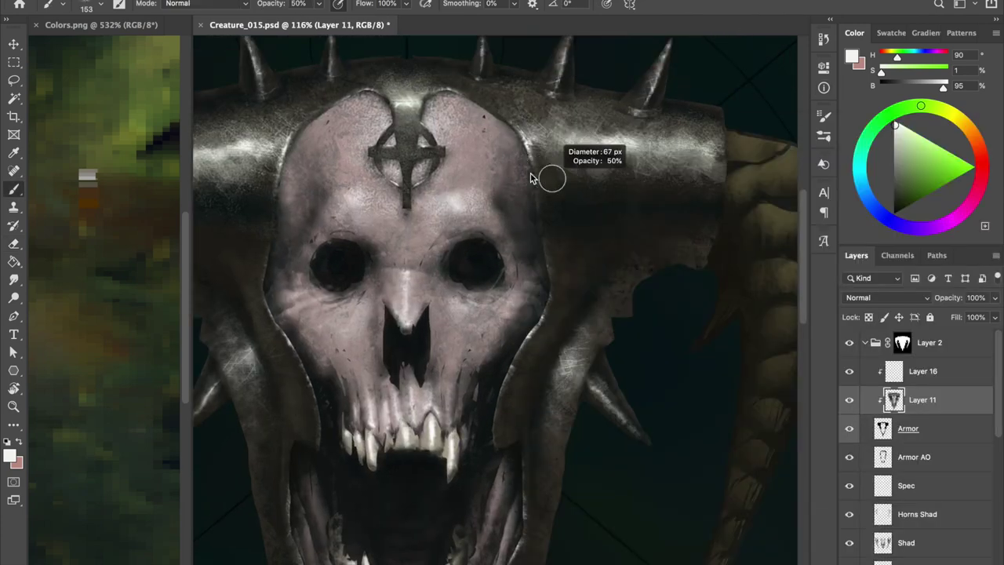
Enlarge the brush and sample dark brown and olive tones from the armor, saving along the way
key(ctrl+s)
scroll(492, 305, down, 3)
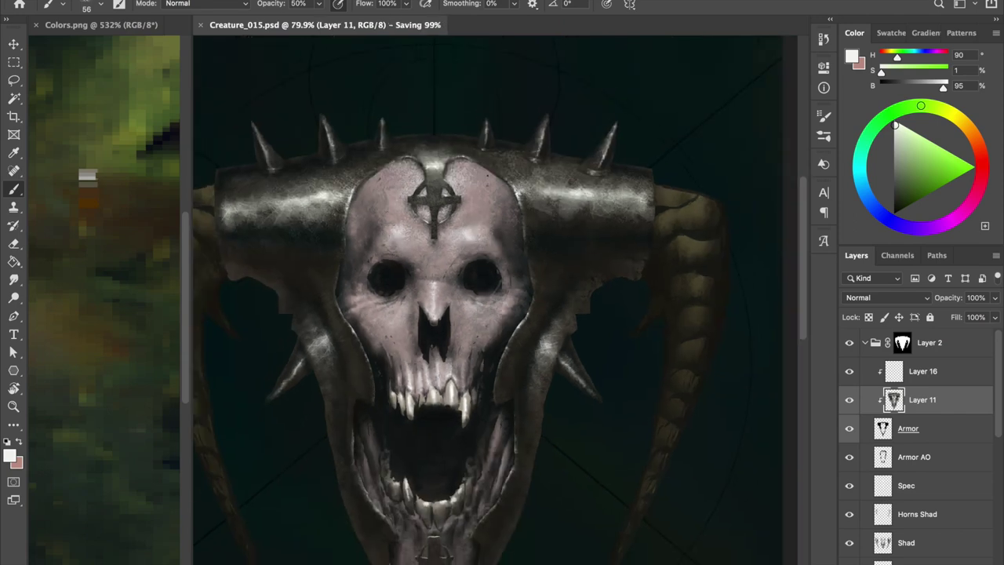
drag(620, 196, 563, 194)
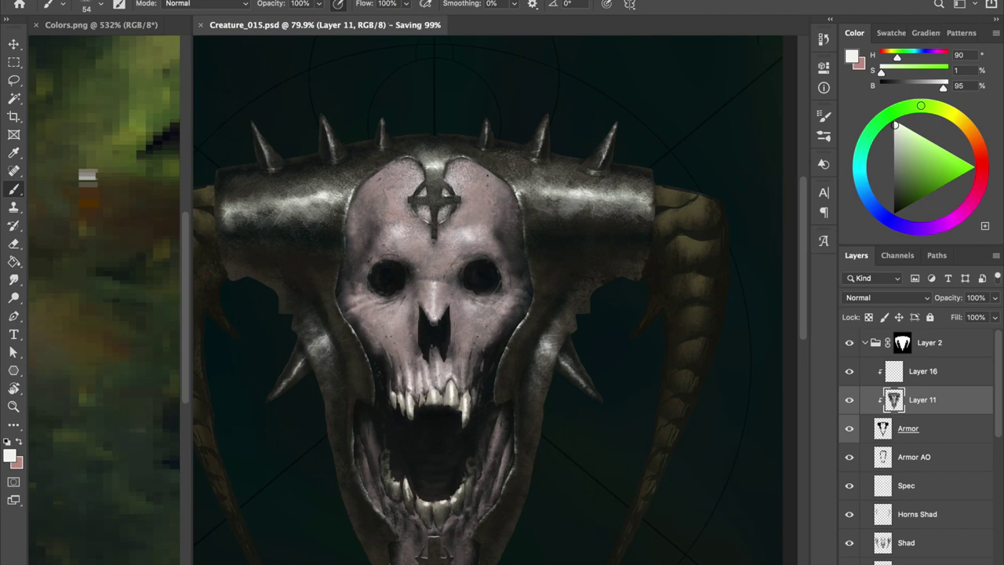
alt+click(318, 259)
alt+click(553, 386)
key(ctrl+s)
Paint the armor's outer edge with background dark teal and save the file
alt+click(520, 223)
alt+click(252, 262)
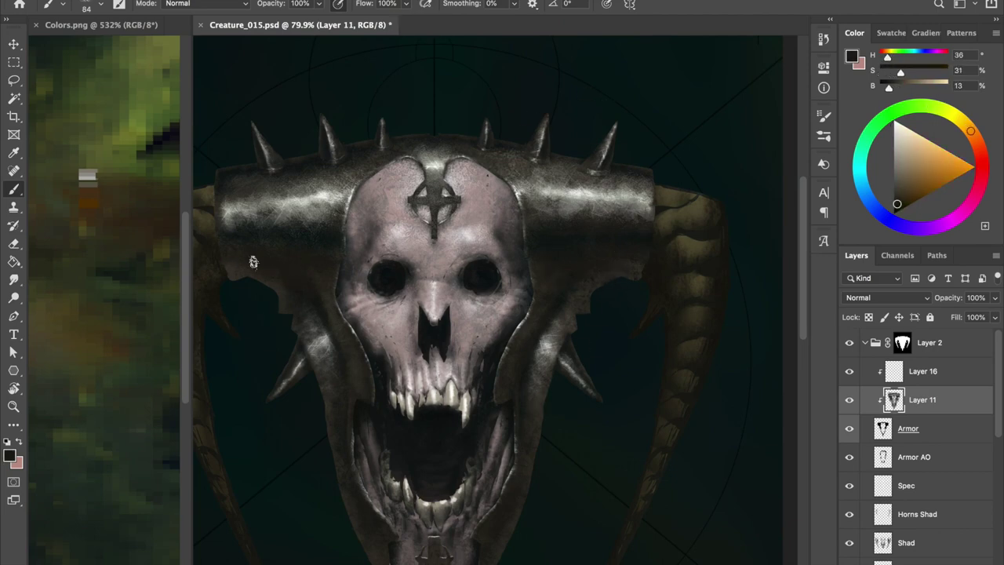
alt+click(663, 271)
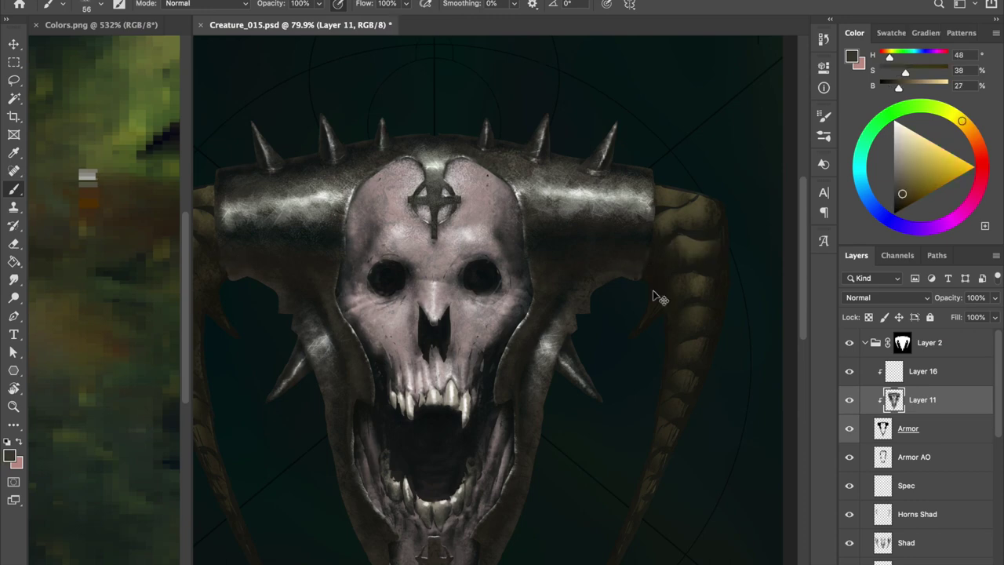
drag(240, 161, 227, 161)
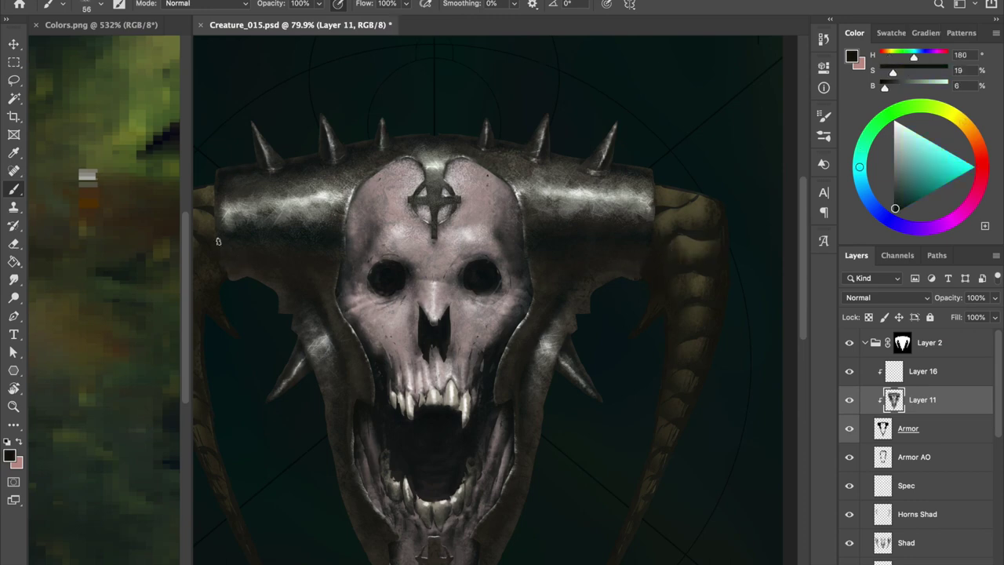
key(ctrl+s)
scroll(381, 317, up, 3)
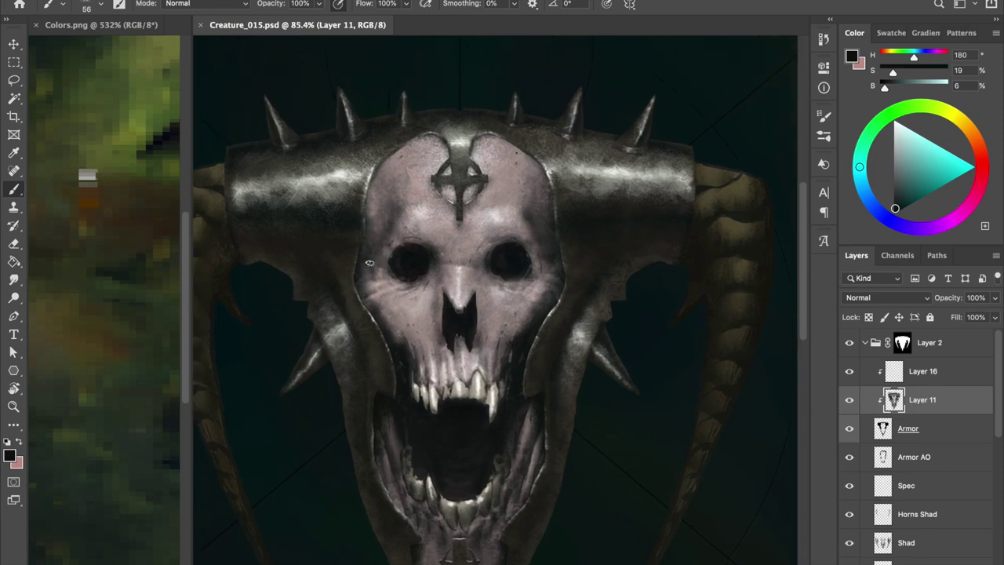
key(alt+bracketright)
key(bracketleft)
key(bracketleft)
key(bracketleft)
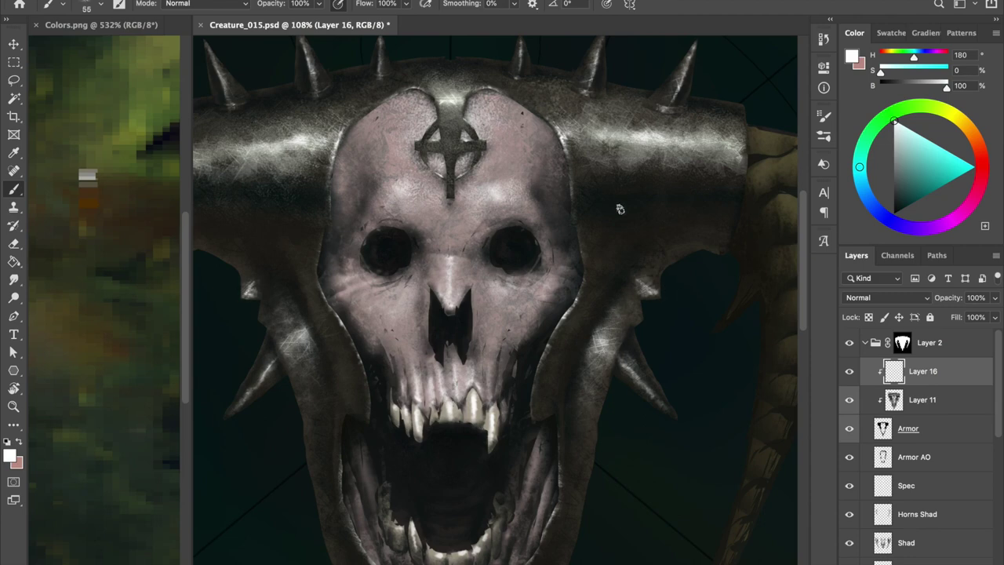
Trim the scratch highlights with a size-20 eraser and save
key(e)
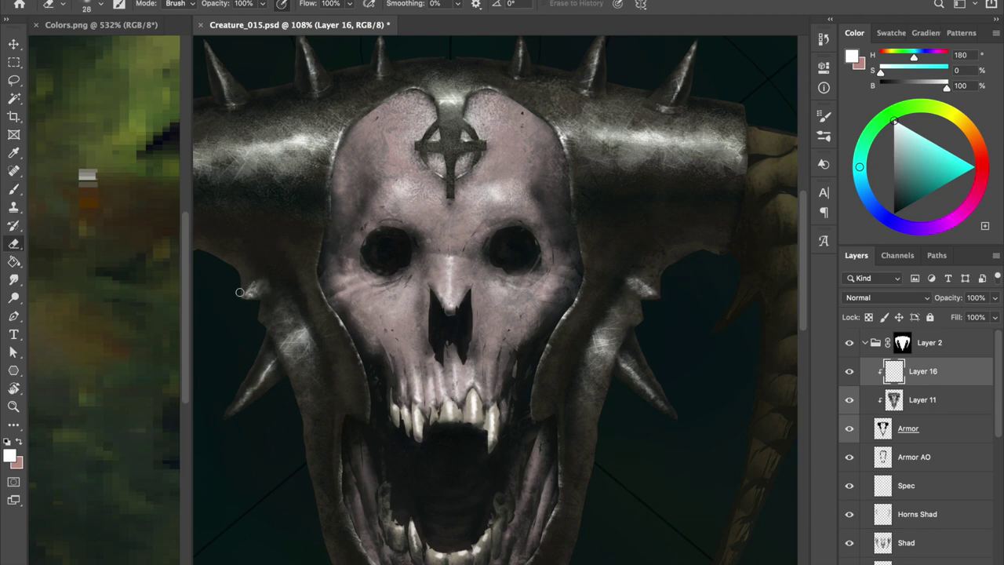
scroll(594, 291, down, 1)
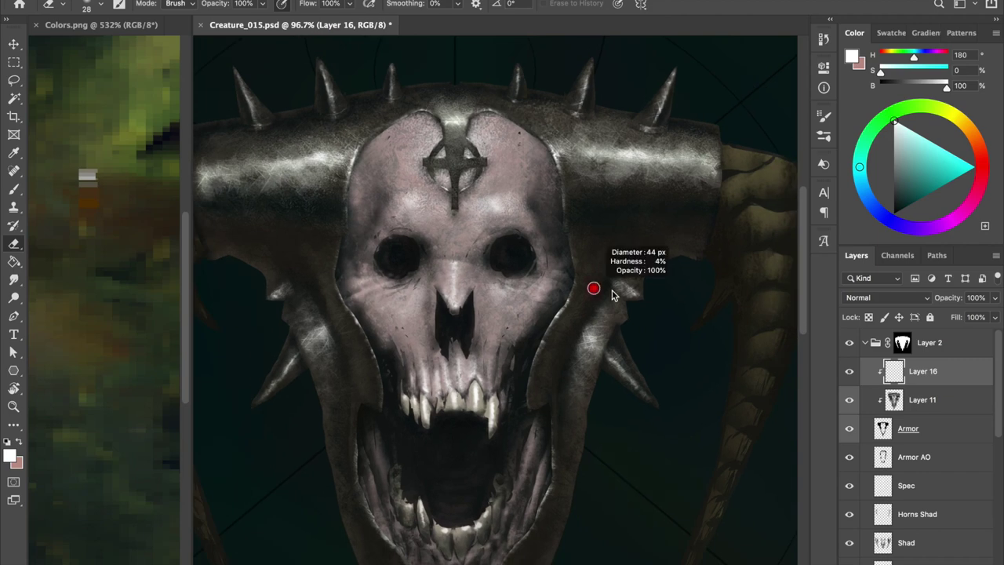
key(ctrl+s)
key(bracketleft)
key(bracketleft)
key(bracketleft)
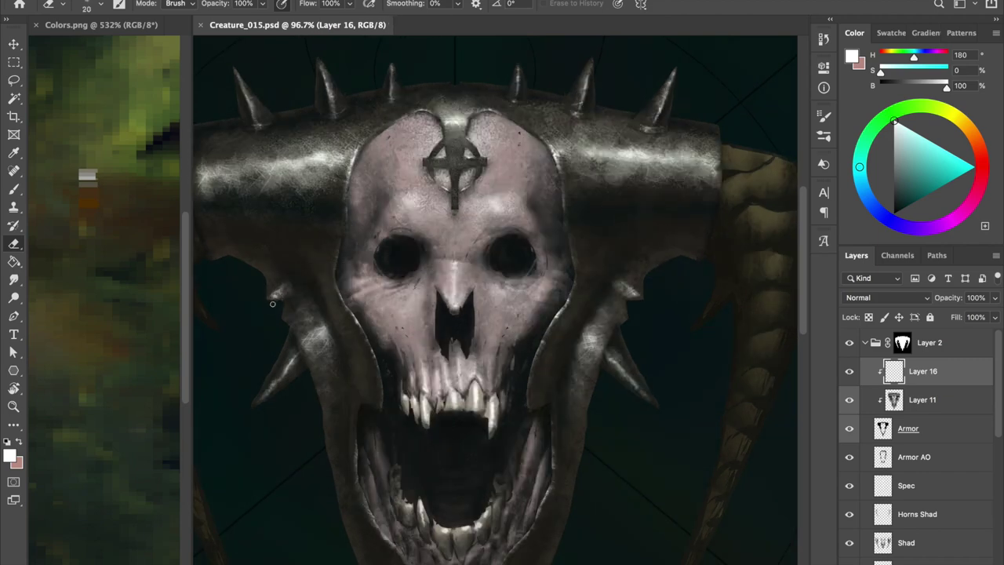
key(b)
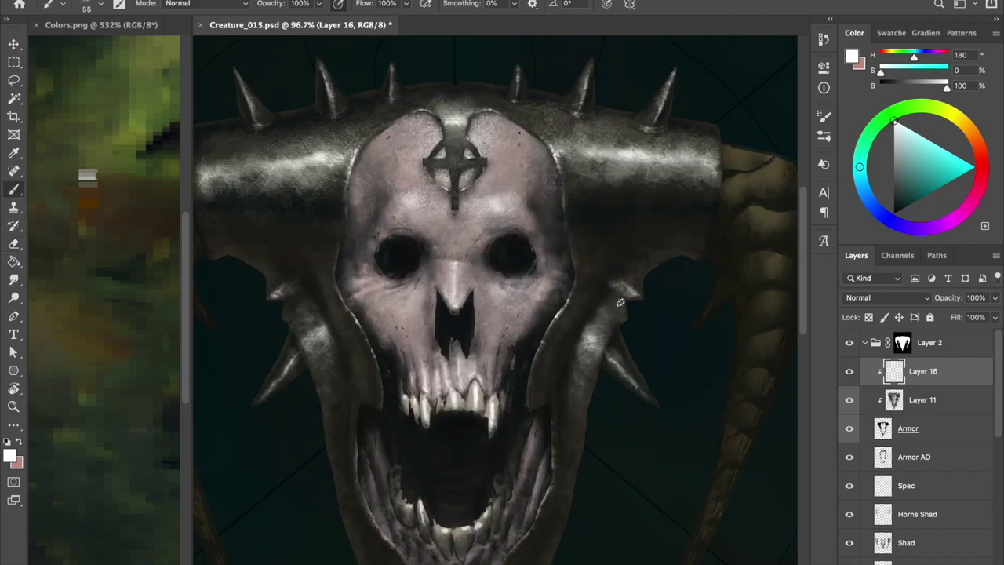
Copy the right spike to a new layer, move it to the left spike area, and merge it into Layer 16
key(l)
drag(282, 247, 280, 243)
drag(628, 251, 631, 253)
key(ctrl+j)
key(v)
drag(658, 304, 292, 303)
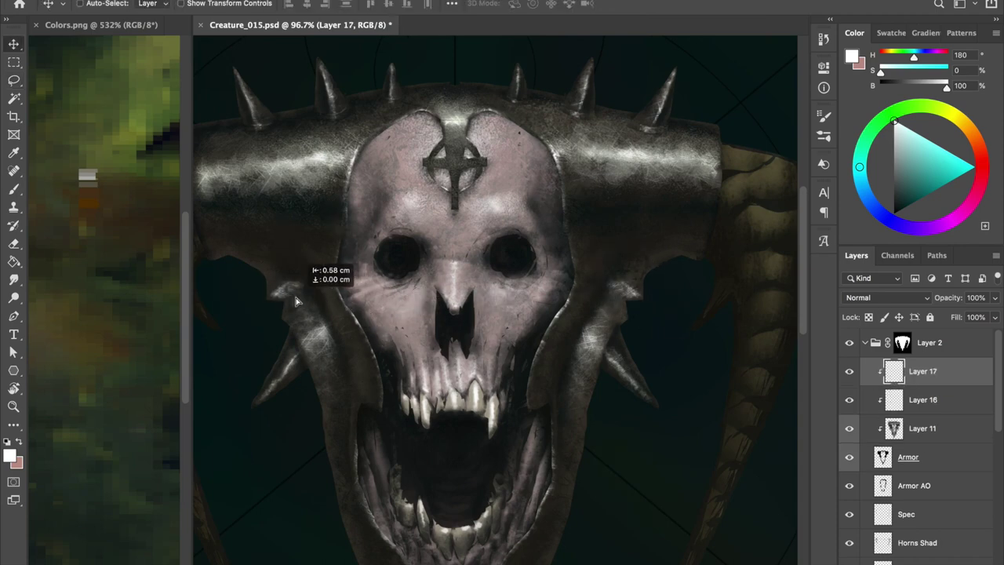
key(ctrl+e)
Refine the left-plate scratch highlights by alternating brush and eraser, then save
key(e)
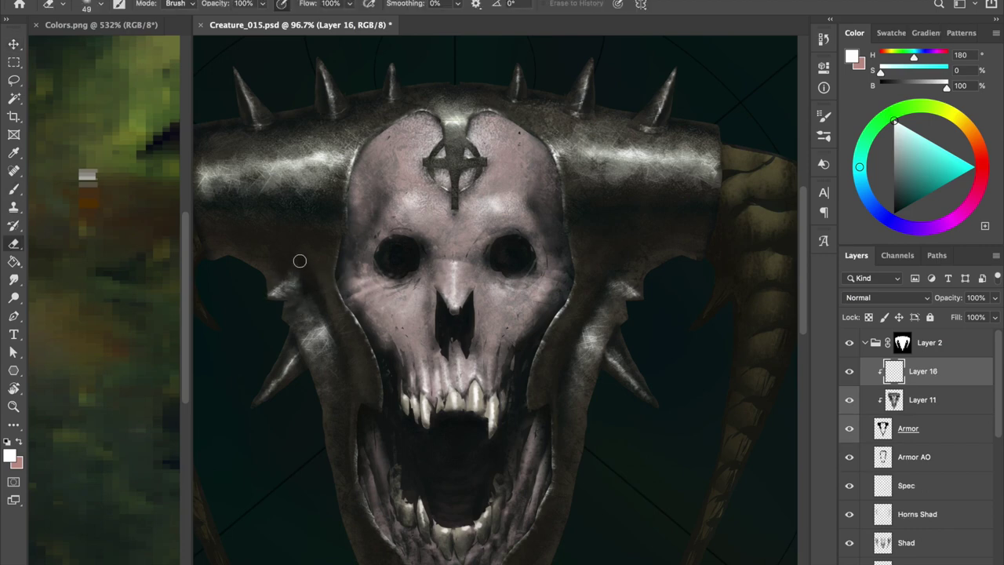
key(b)
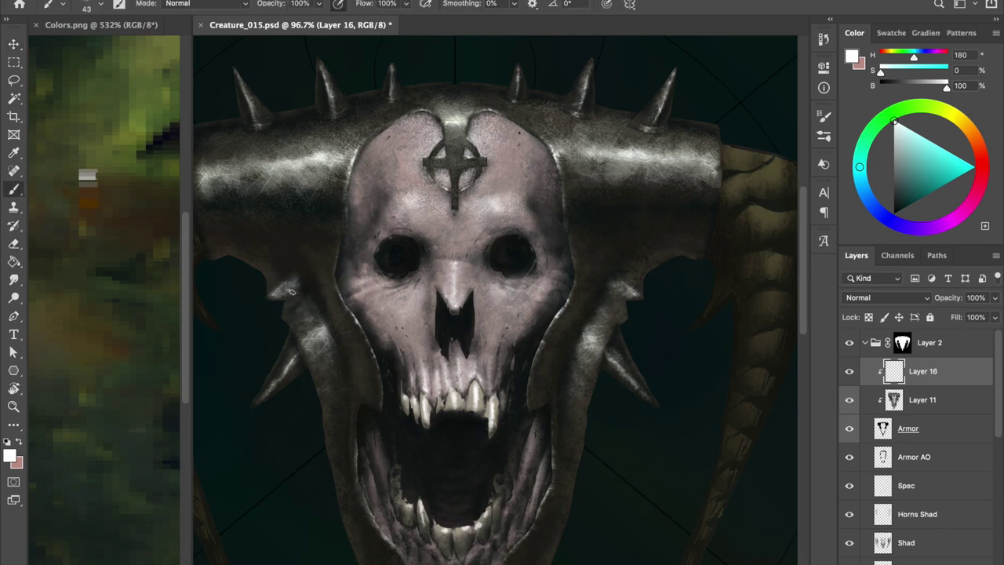
key(e)
key(b)
key(e)
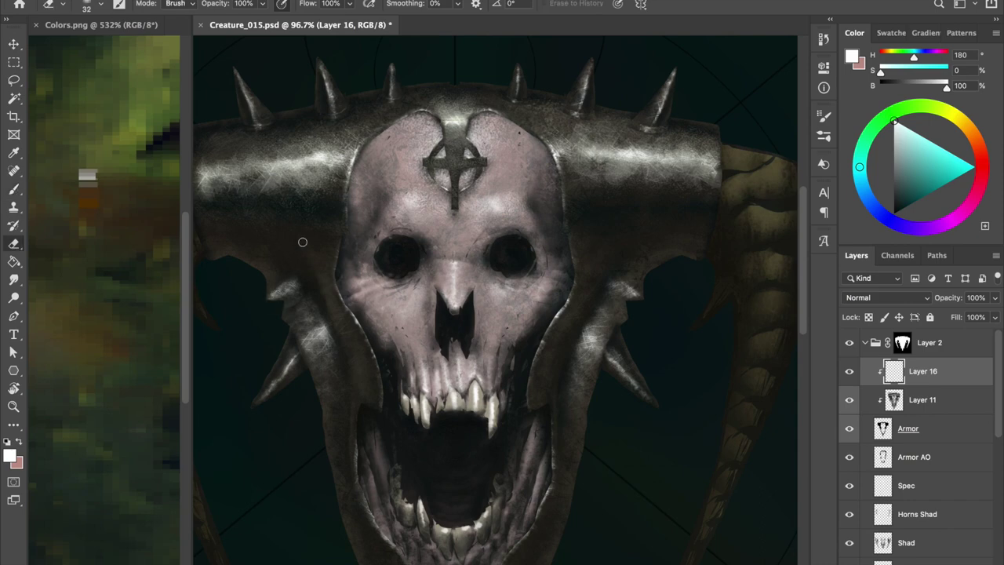
key(b)
key(e)
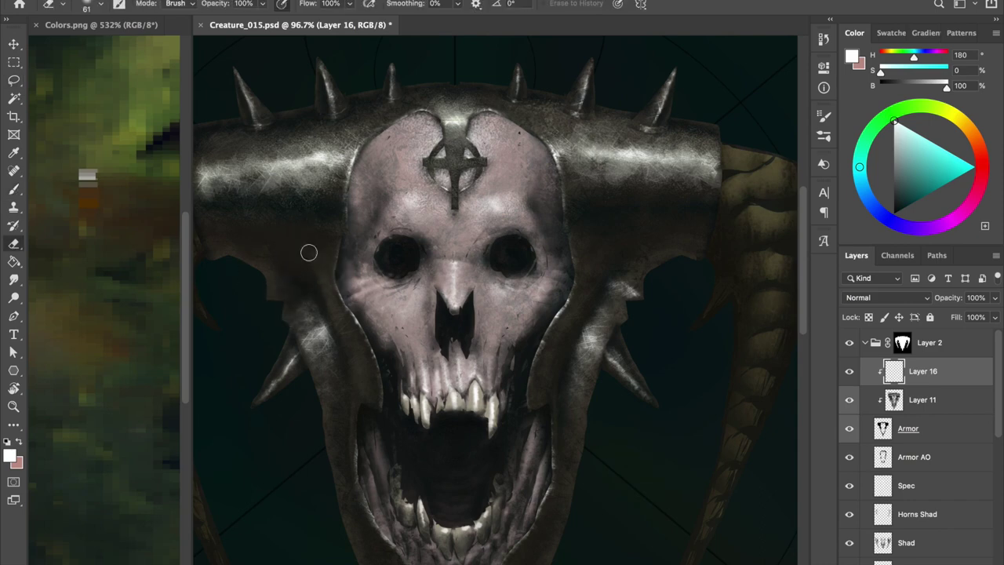
key(b)
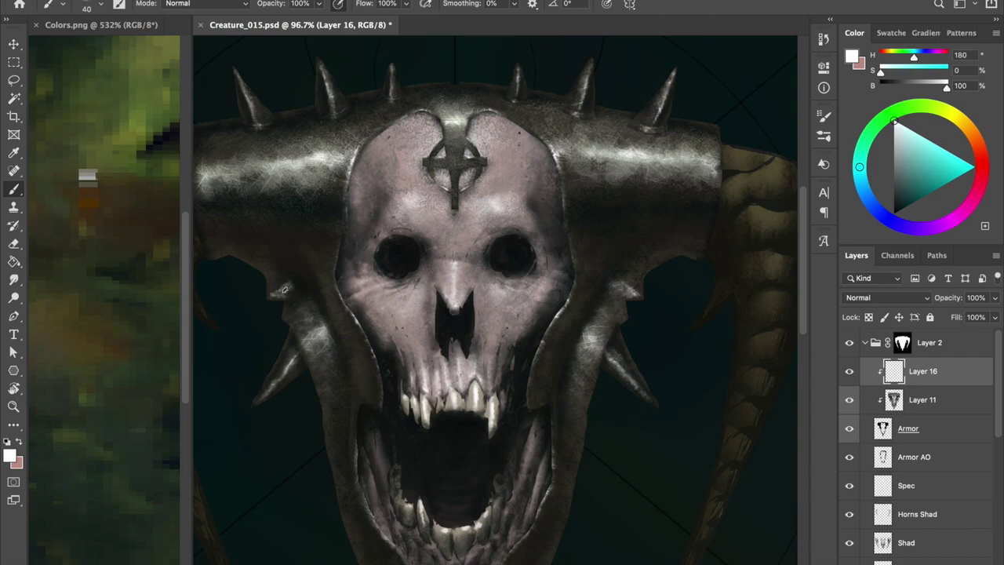
key(e)
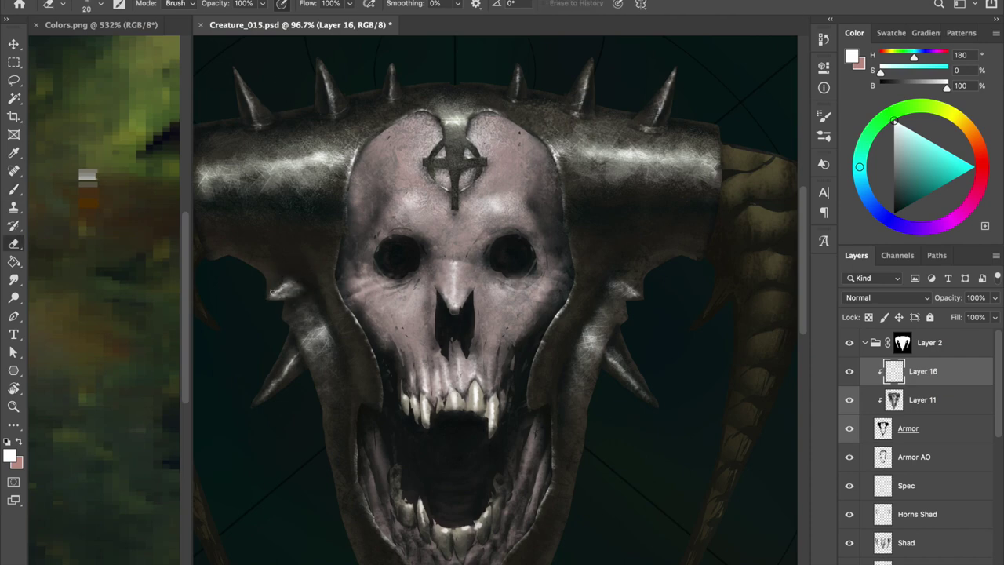
key(ctrl+s)
Continue refining the scratches with a larger brush and smaller eraser, saving again
key(b)
drag(291, 302, 293, 298)
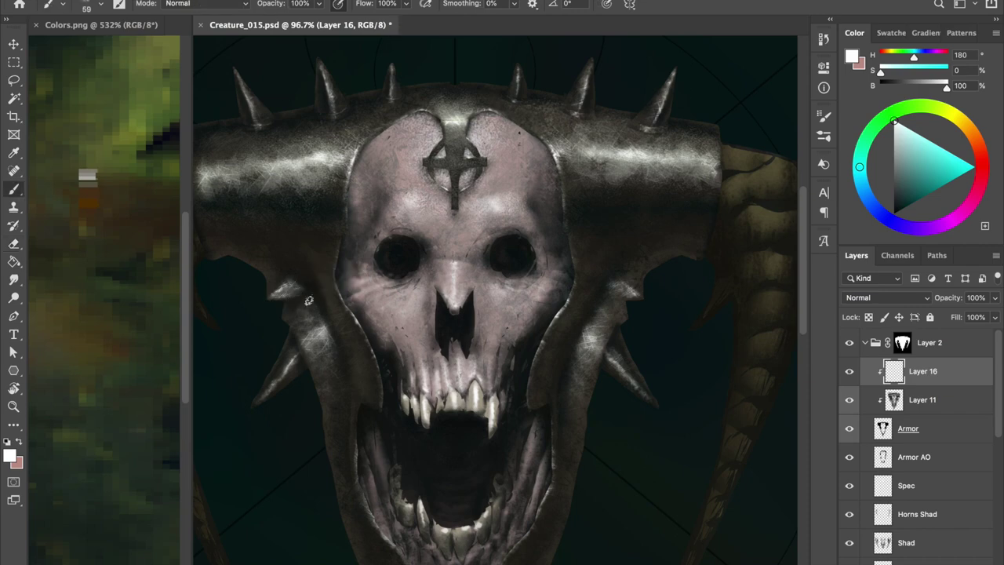
key(ctrl+s)
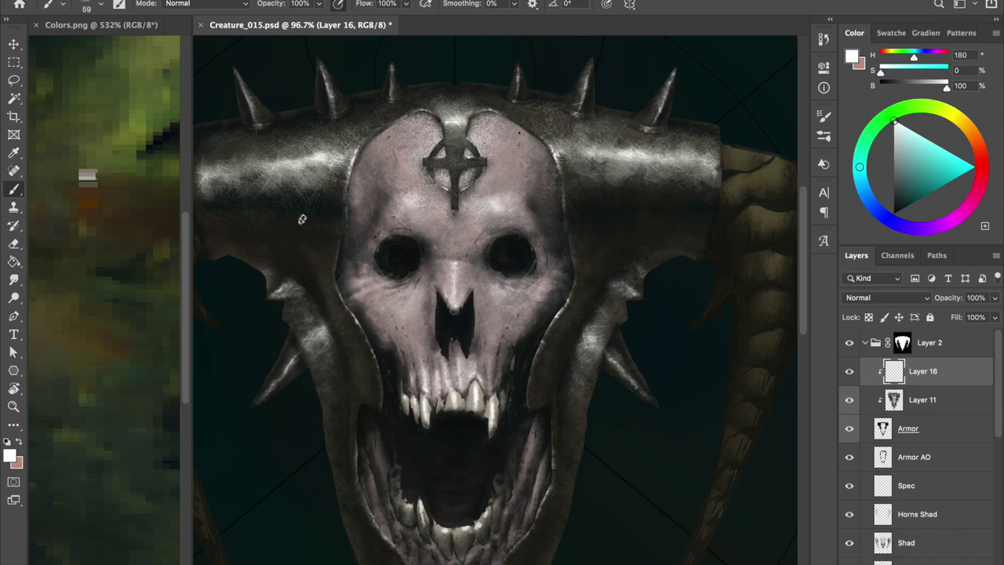
key(e)
drag(291, 303, 287, 303)
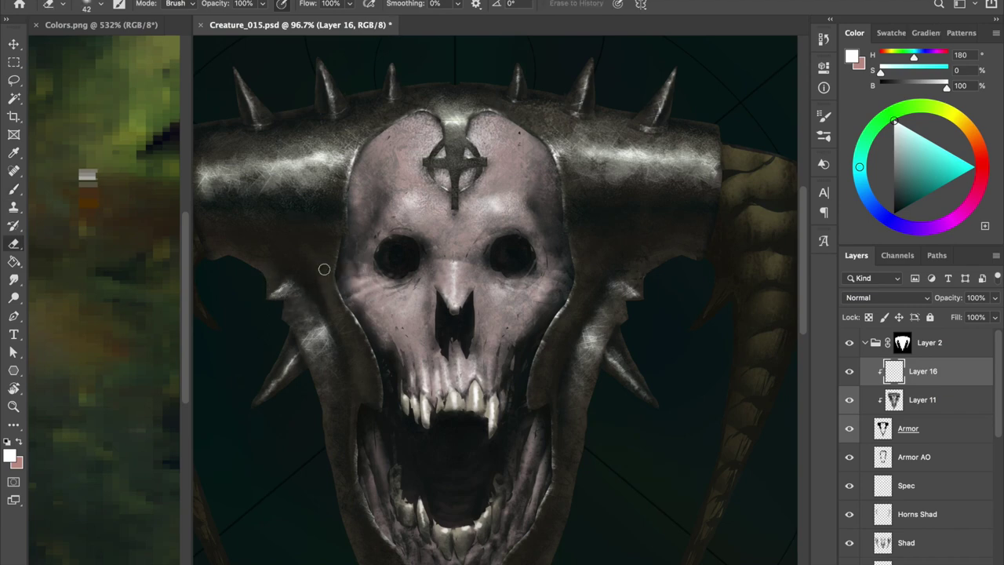
key(b)
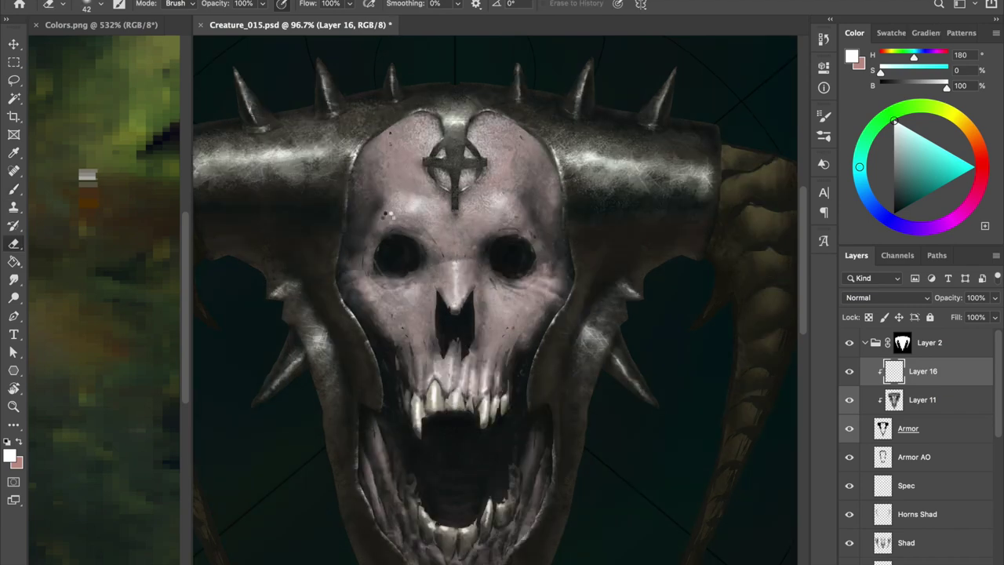
key(e)
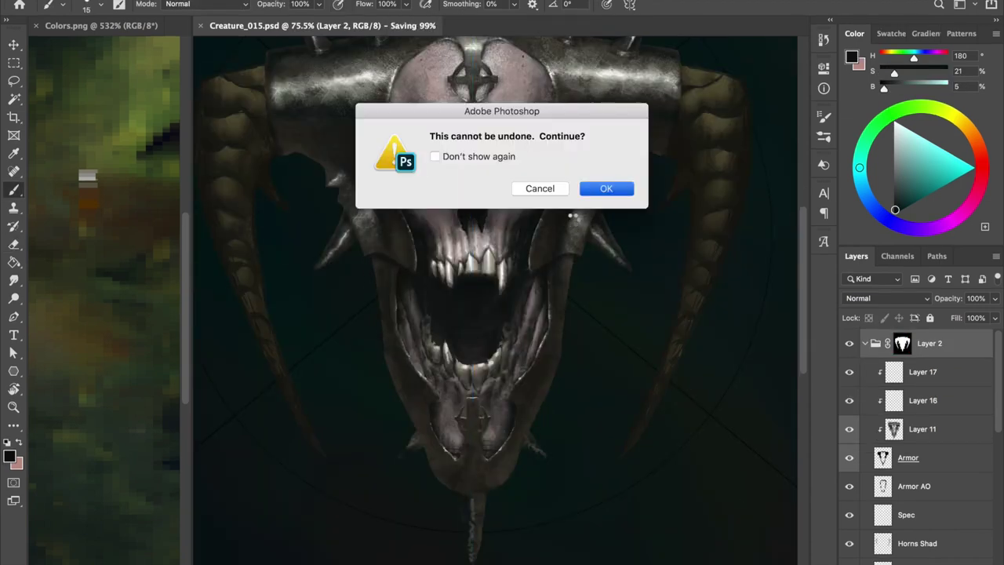
Paint light highlights along the chin spike with a size-46 brush, then smaller
alt+click(403, 203)
right_click(421, 340)
text(46)
key(Return)
scroll(455, 139, up, 3)
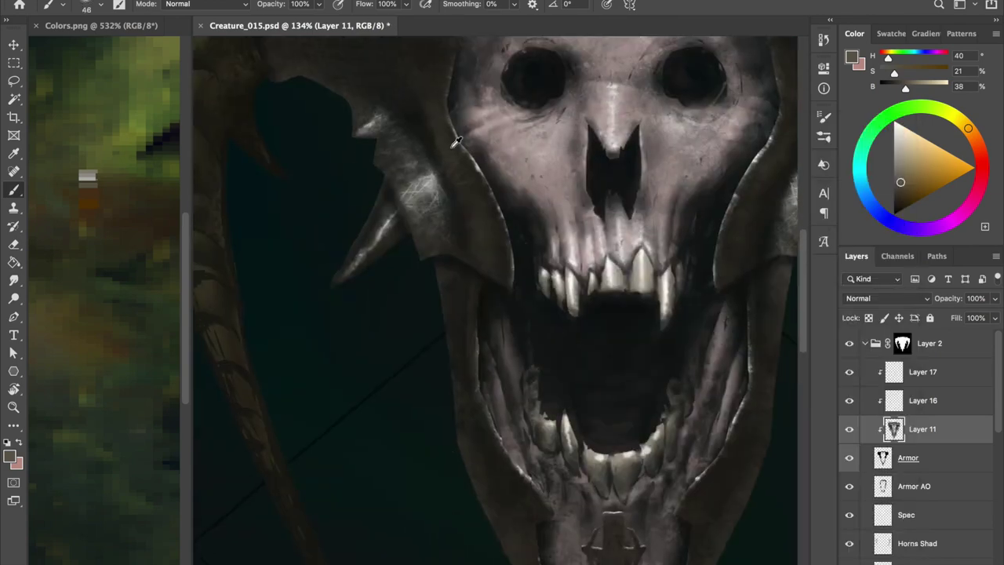
scroll(451, 336, down, 6)
drag(458, 236, 468, 318)
key(bracketleft)
key(bracketleft)
key(bracketleft)
drag(460, 226, 464, 322)
Pick light grey, near-black and pure white tones for the chin spike accents
right_click(464, 322)
key(Return)
alt+click(457, 239)
scroll(457, 278, down, 3)
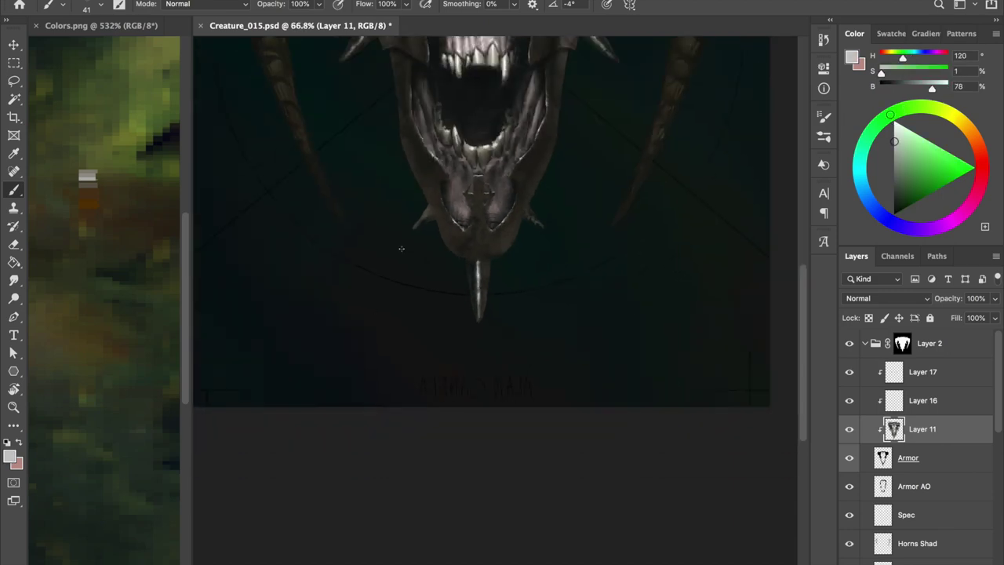
scroll(401, 249, down, 2)
scroll(471, 275, up, 5)
alt+click(471, 353)
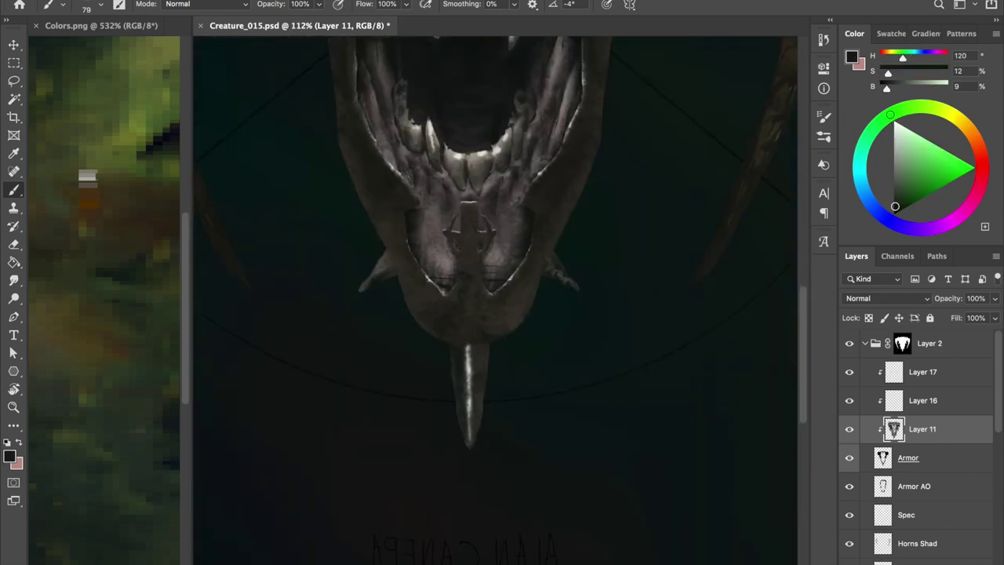
alt+click(469, 353)
Sample dark brown and pure white with a much smaller brush, then save
right_click(467, 353)
key(Return)
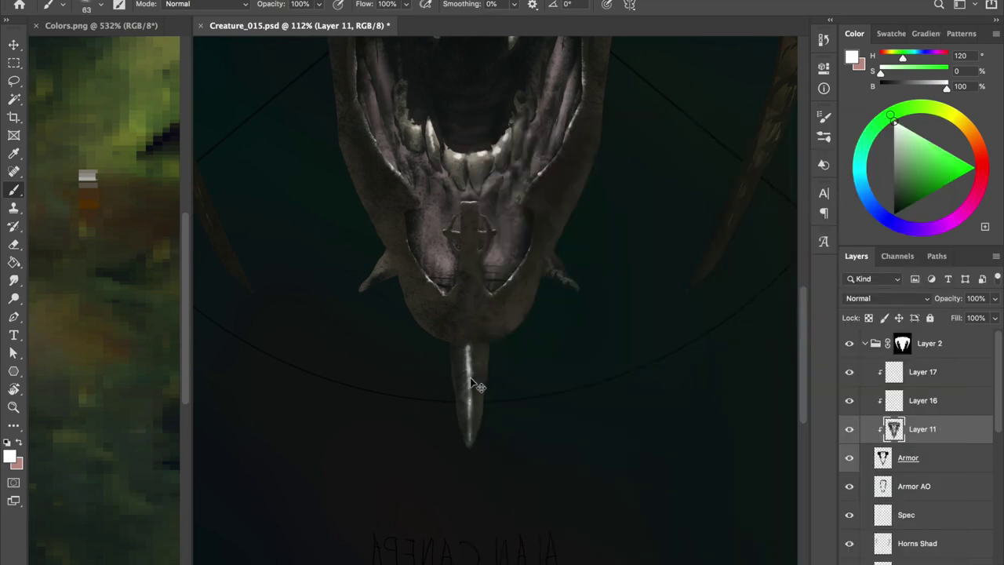
scroll(465, 349, up, 2)
alt+click(465, 349)
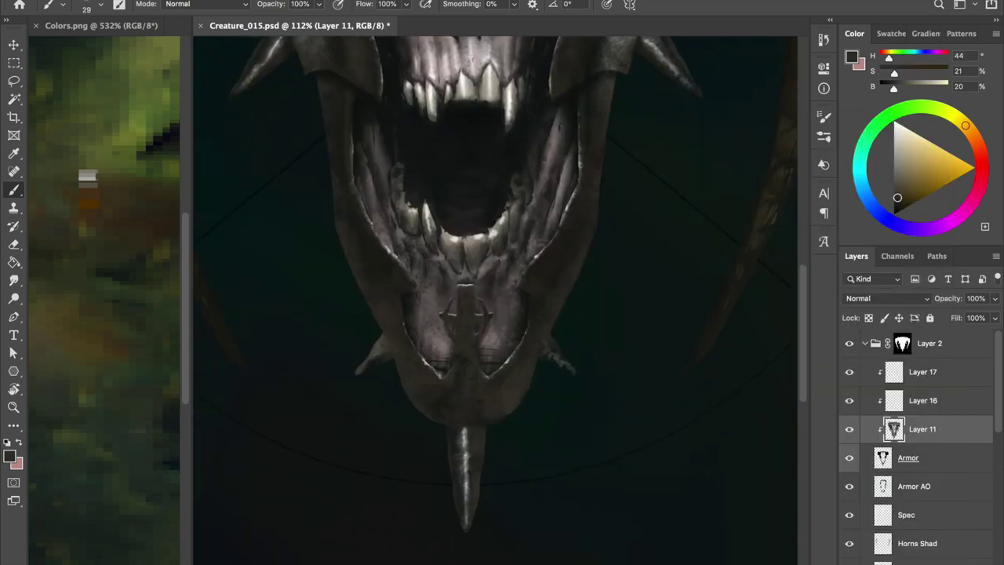
alt+click(464, 440)
key(bracketleft)
key(bracketleft)
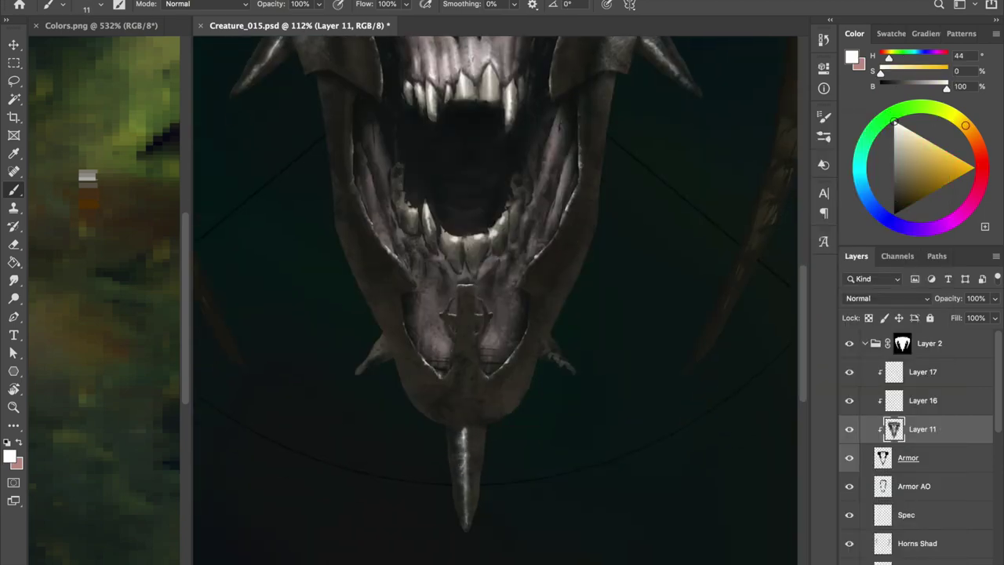
key(ctrl+s)
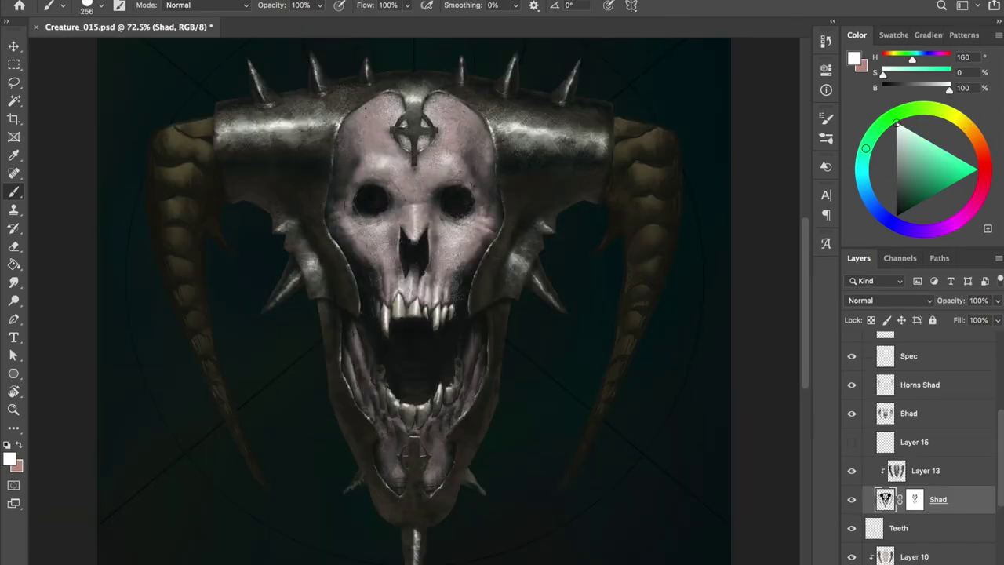
Enable vertical symmetry and lower the Horns Shad lightness in Hue/Saturation
click(632, 5)
click(661, 30)
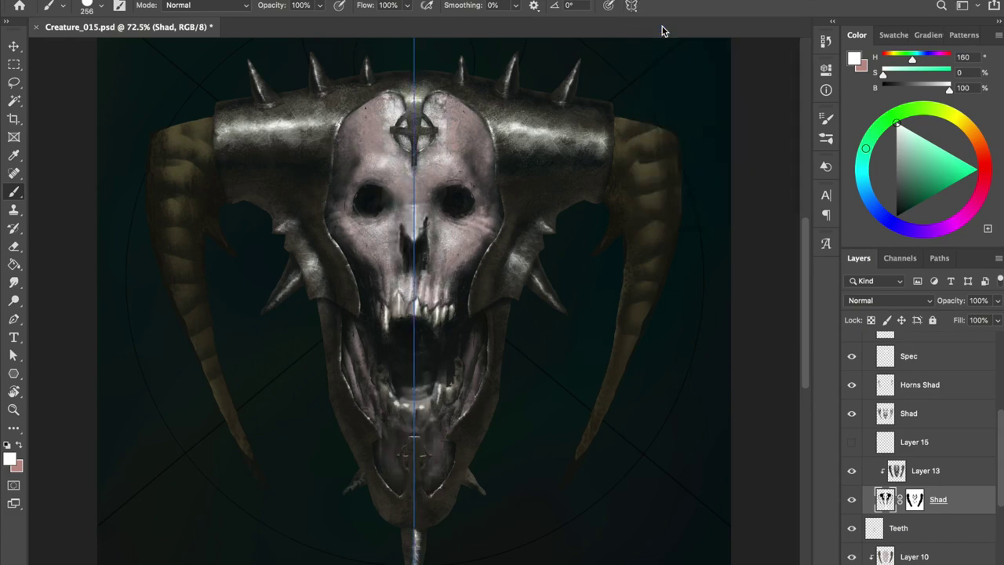
scroll(918, 439, up, 3)
right_click(196, 117)
key(Escape)
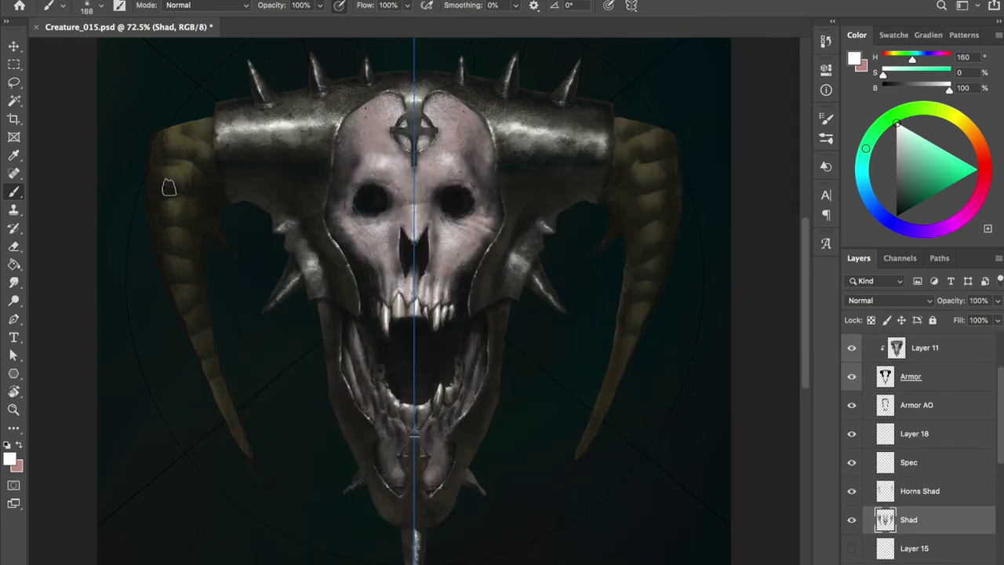
key(alt+bracketright)
key(ctrl+u)
drag(742, 472, 728, 472)
key(Return)
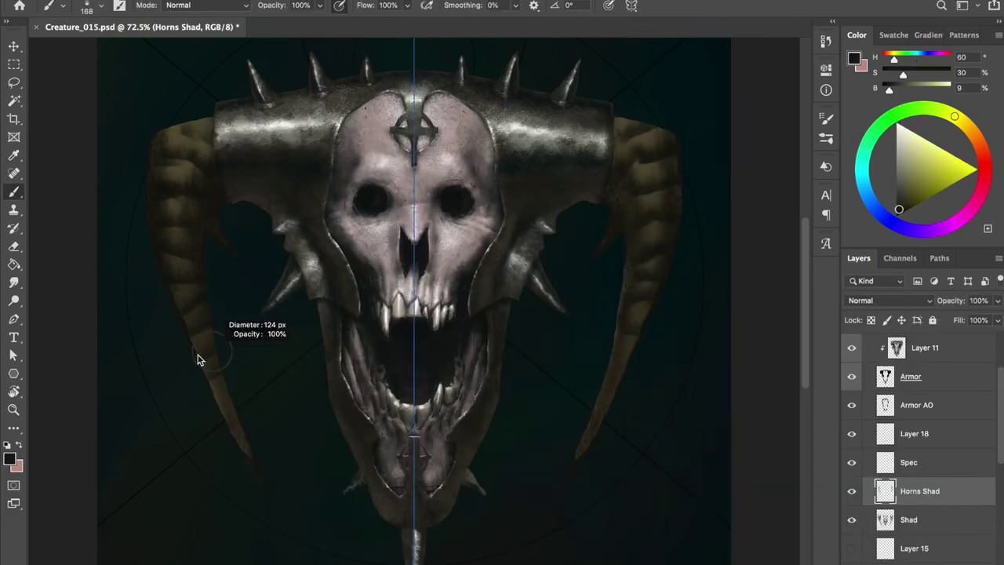
Paint mirrored dark shading strokes on both horns, including their top edges
alt+click(255, 313)
drag(227, 375, 181, 229)
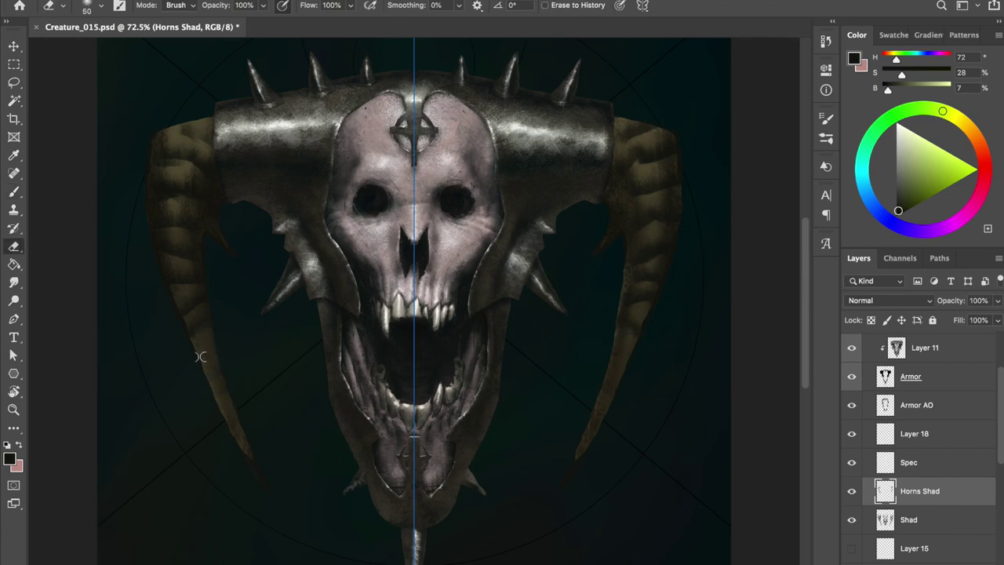
drag(180, 229, 198, 302)
drag(213, 392, 234, 424)
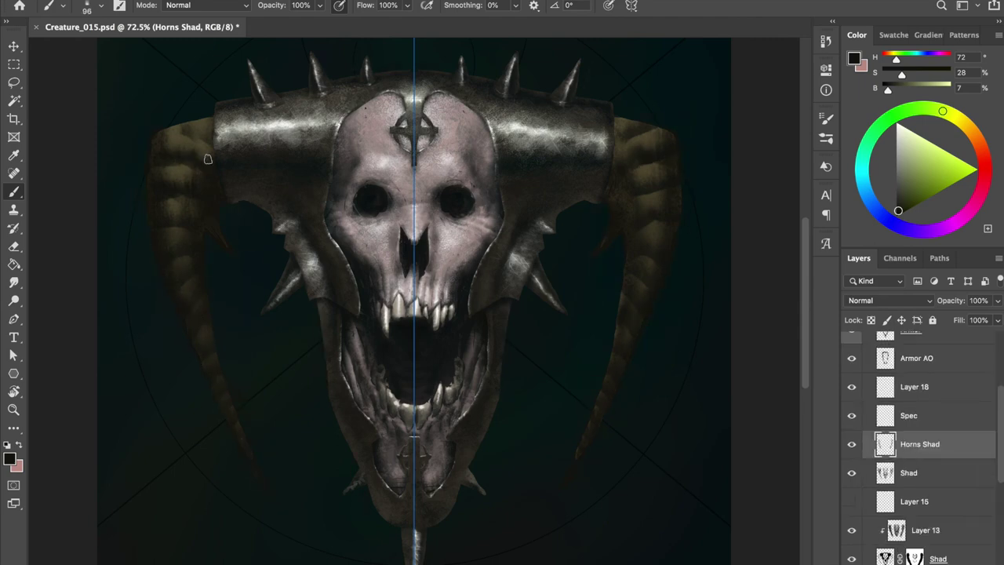
drag(206, 151, 180, 150)
Turn off symmetry, save, and show the Spec layer
click(642, 6)
click(655, 9)
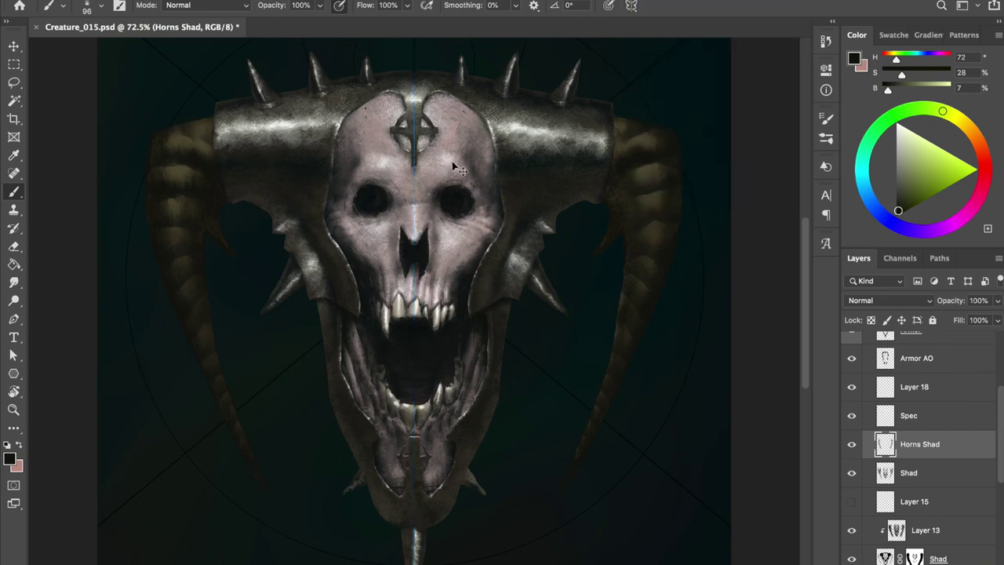
key(e)
key(ctrl+s)
click(852, 416)
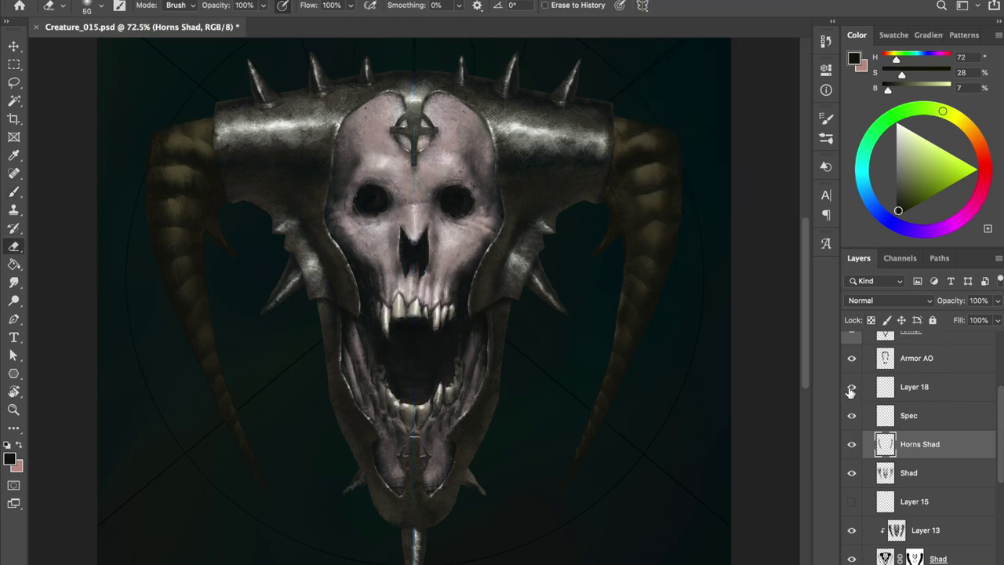